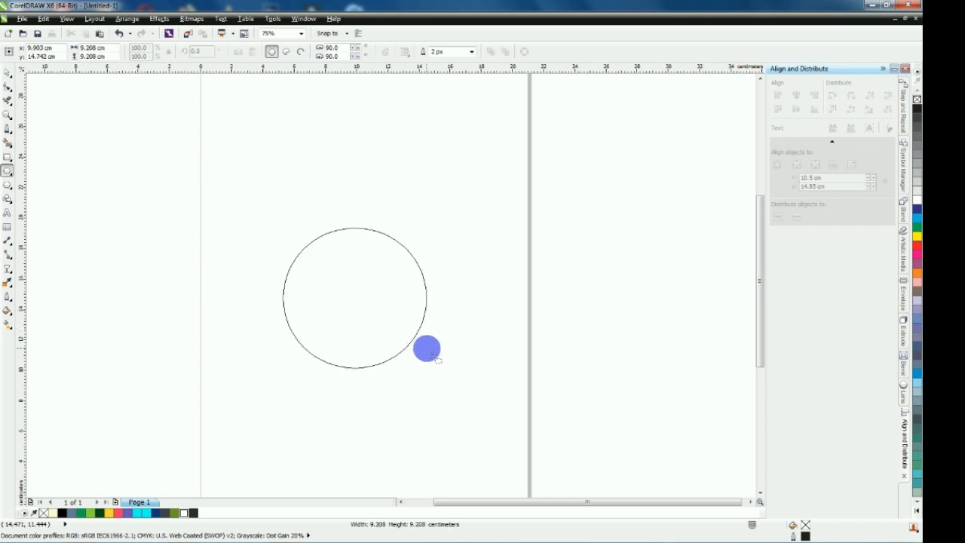
Move the circle up slightly and place a same-sized copy below it so the two circles overlap
click(126, 206)
click(7, 115)
drag(151, 190, 549, 429)
click(7, 73)
click(407, 225)
mouse_move(353, 239)
mouse_down()
mouse_move(329, 219)
mouse_move(353, 221)
mouse_up()
drag(373, 123, 382, 316)
click(178, 233)
scroll(166, 220, down, 2)
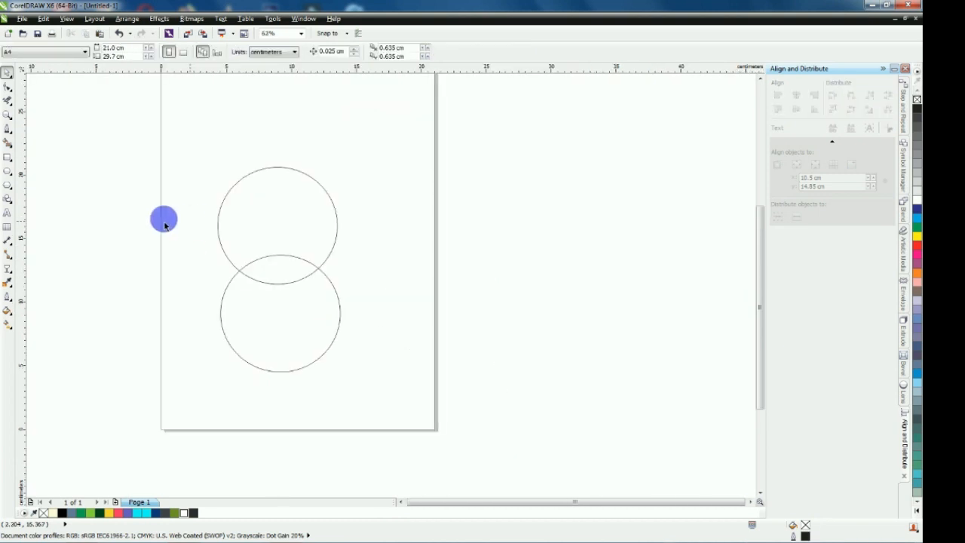
Delete the outer arcs of both circles with Virtual Segment Delete, keeping only the lens shape where they overlap
drag(78, 119, 424, 416)
click(7, 114)
drag(135, 133, 442, 424)
click(8, 73)
click(121, 170)
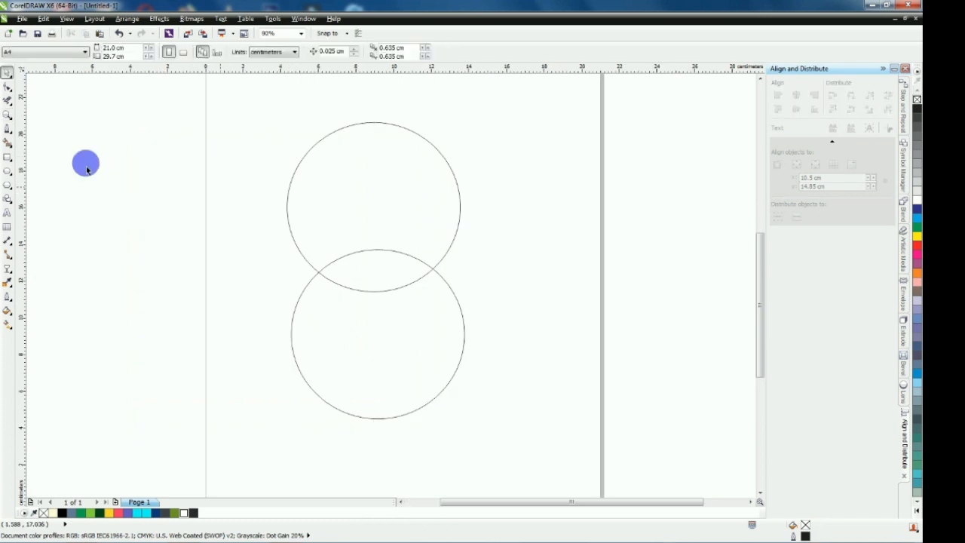
click(7, 99)
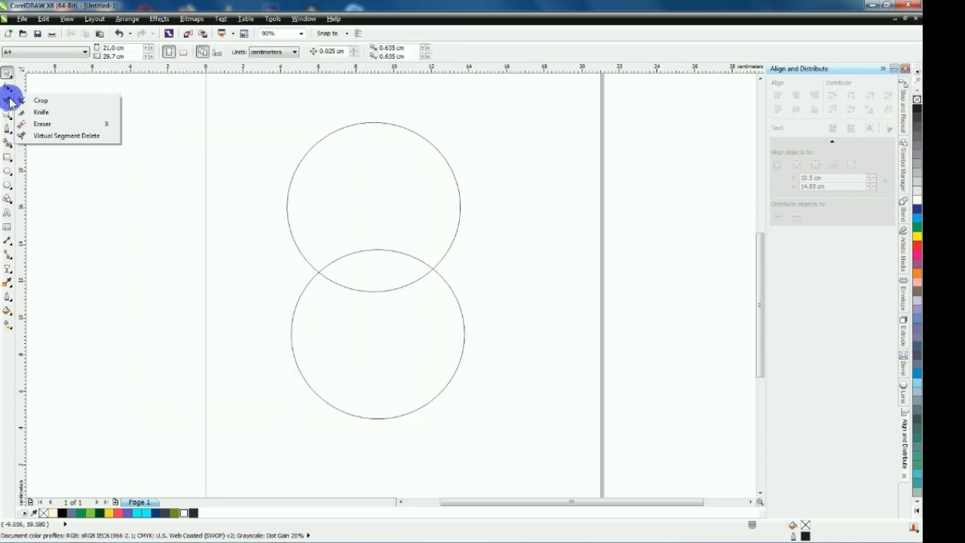
click(47, 136)
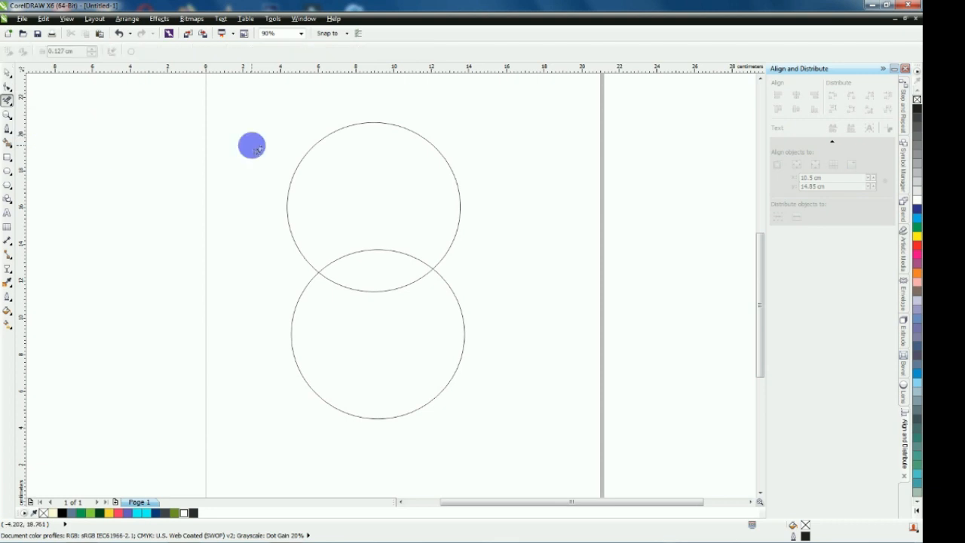
click(363, 124)
click(386, 420)
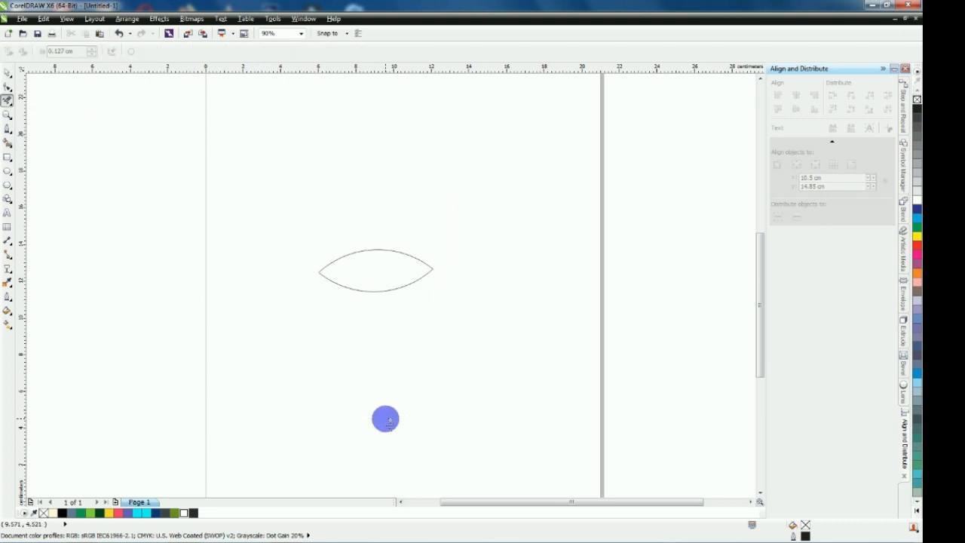
Combine the two remaining arcs into a single lens-shaped curve
click(9, 74)
drag(252, 209, 502, 315)
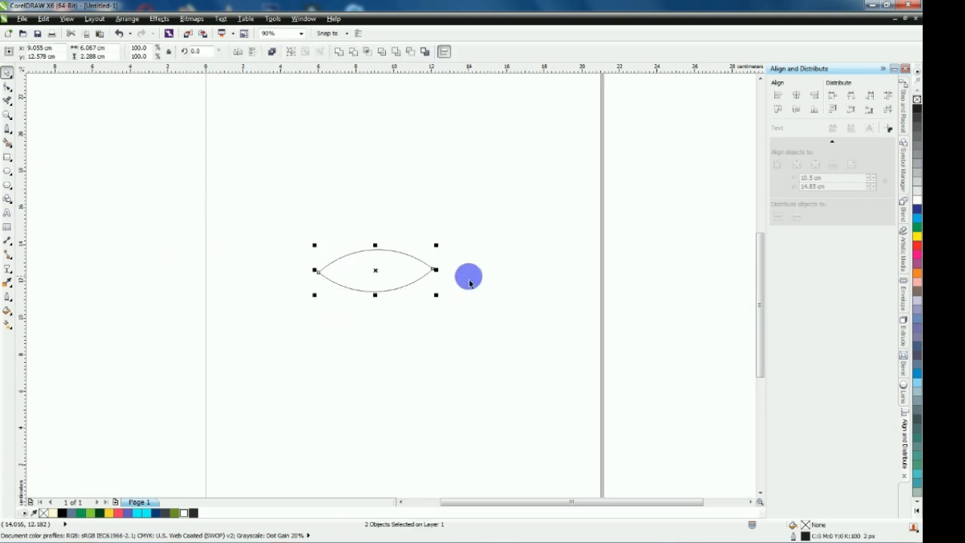
click(271, 53)
click(371, 282)
click(420, 283)
scroll(426, 289, up, 2)
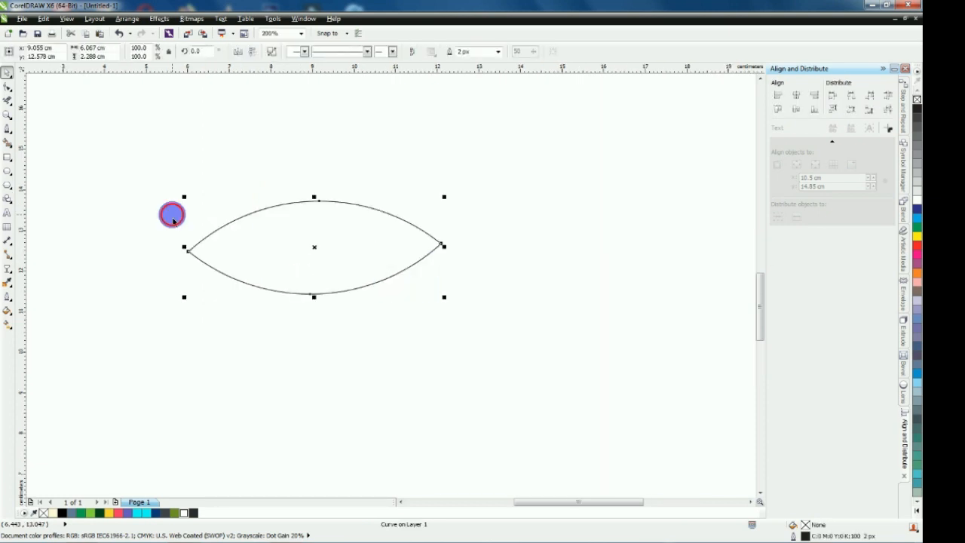
Create a concentric copy of the lens shape inside the original, scaled to about 46%
click(255, 269)
scroll(255, 270, down, 1)
click(8, 114)
drag(57, 137, 507, 360)
click(8, 73)
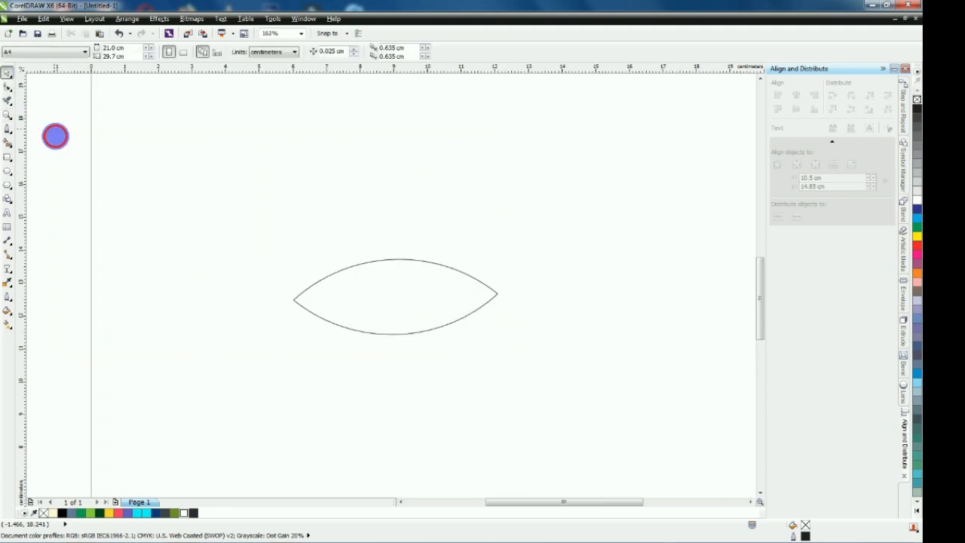
click(429, 290)
drag(498, 254, 456, 282)
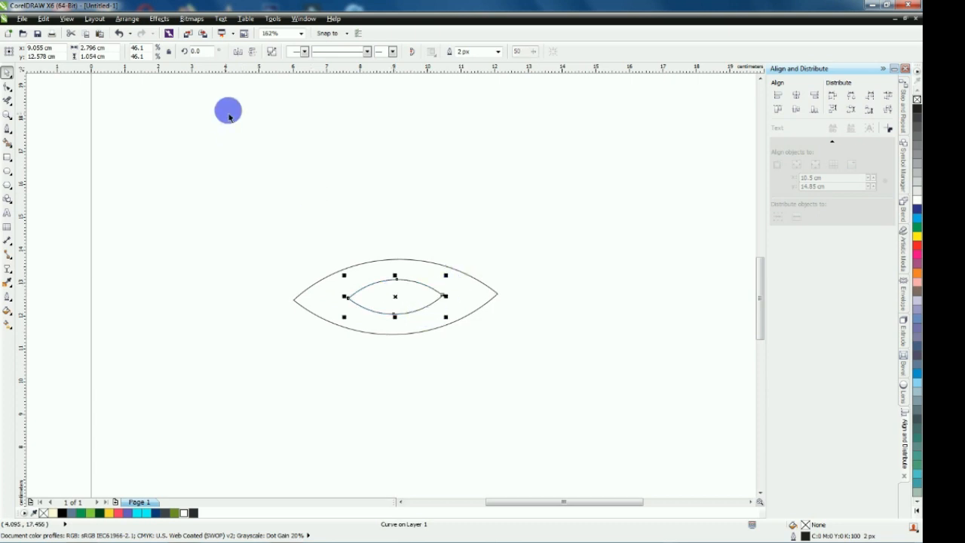
Set the rotation angle of the inner lens shape to 135 degrees
drag(211, 55, 171, 57)
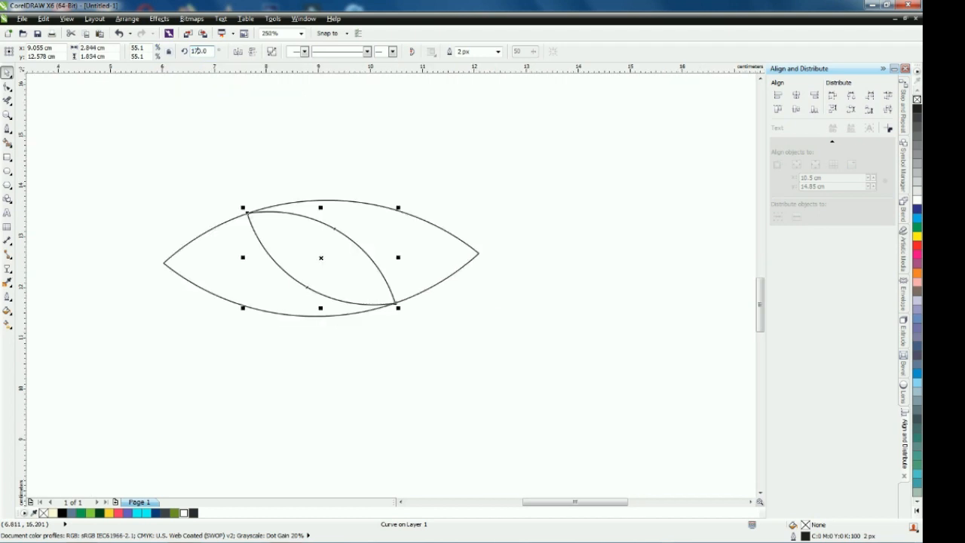
click(207, 70)
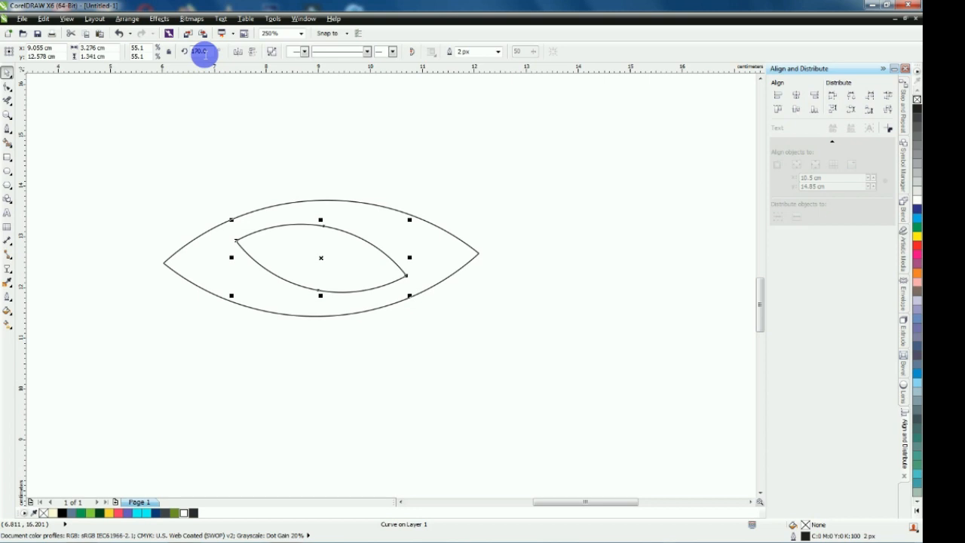
click(201, 53)
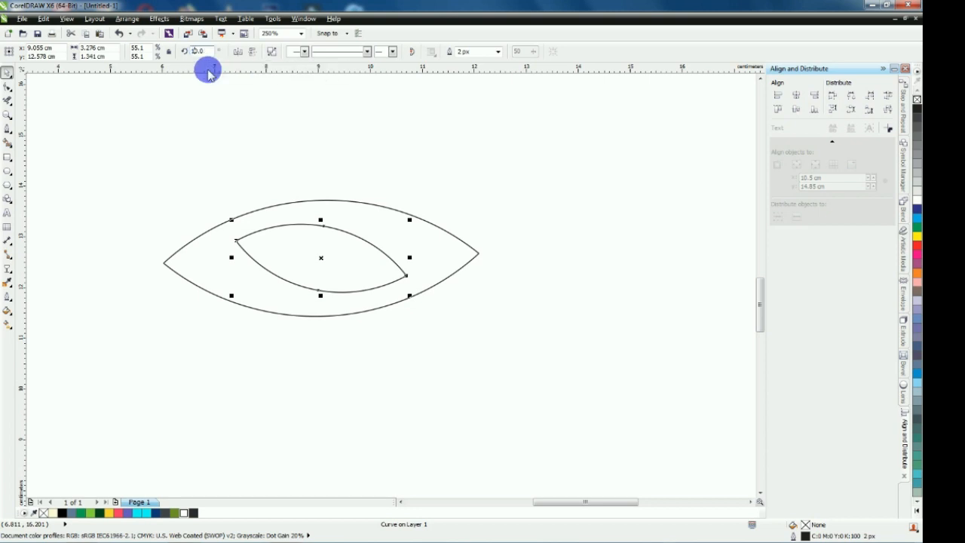
click(207, 70)
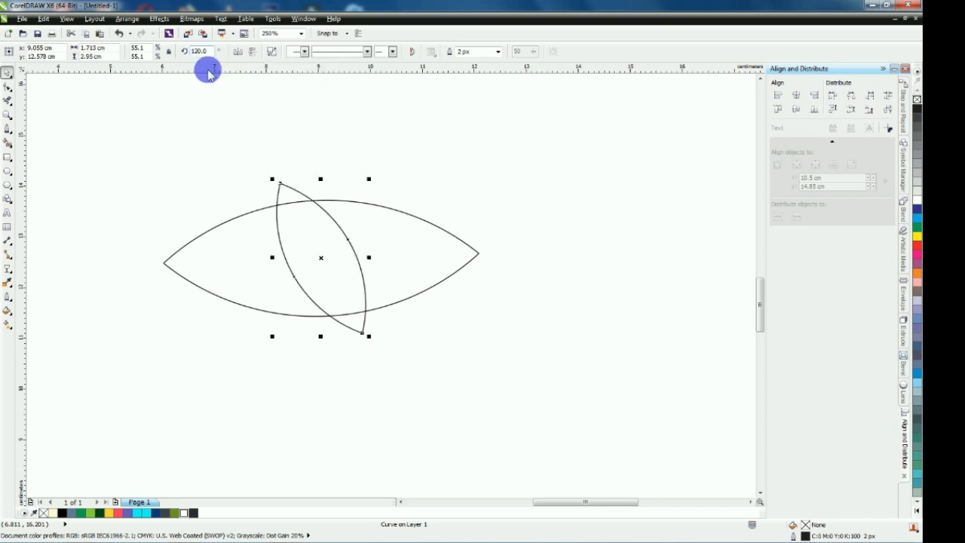
click(197, 52)
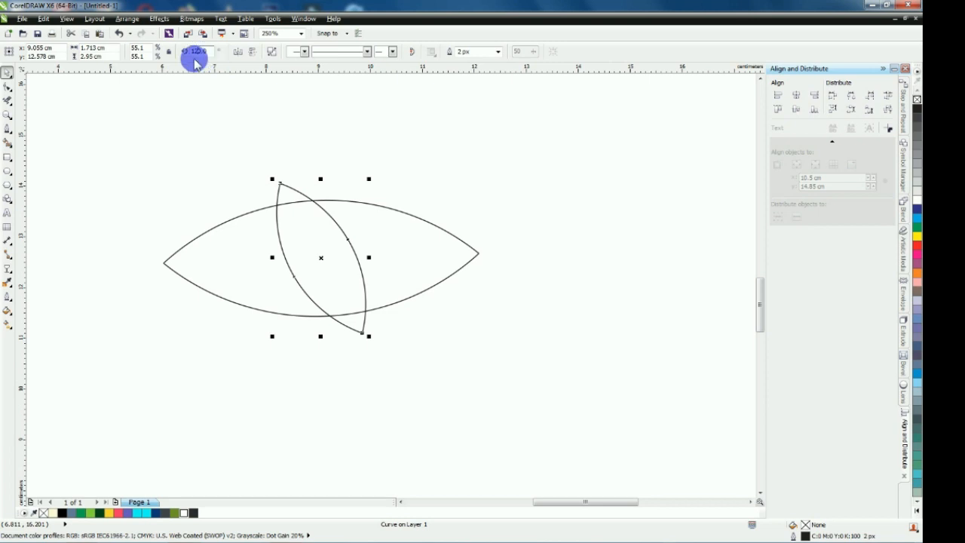
text(125.0)
click(194, 63)
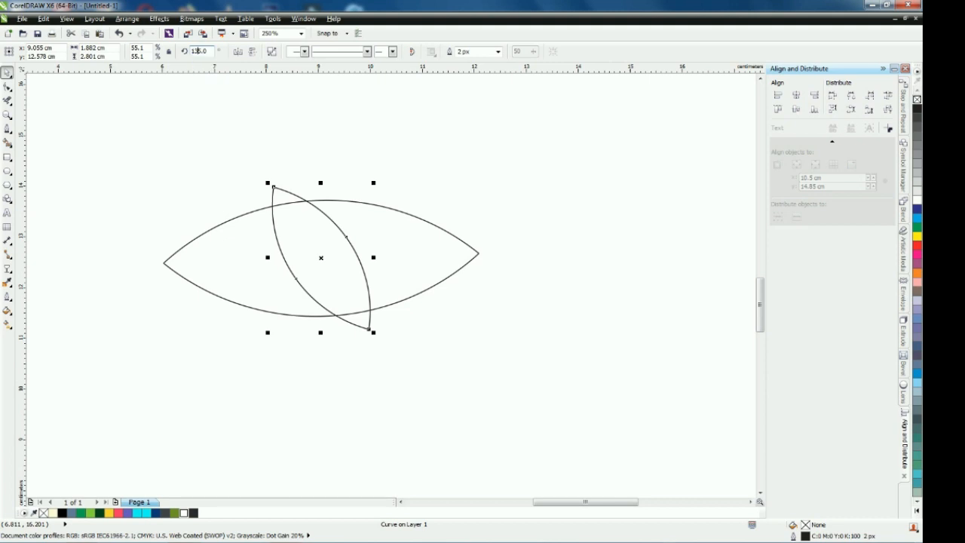
text(135.0)
click(200, 62)
Scale the inner lens shape about its centre to 46% so both tips meet the outer outline
scroll(391, 332, up, 2)
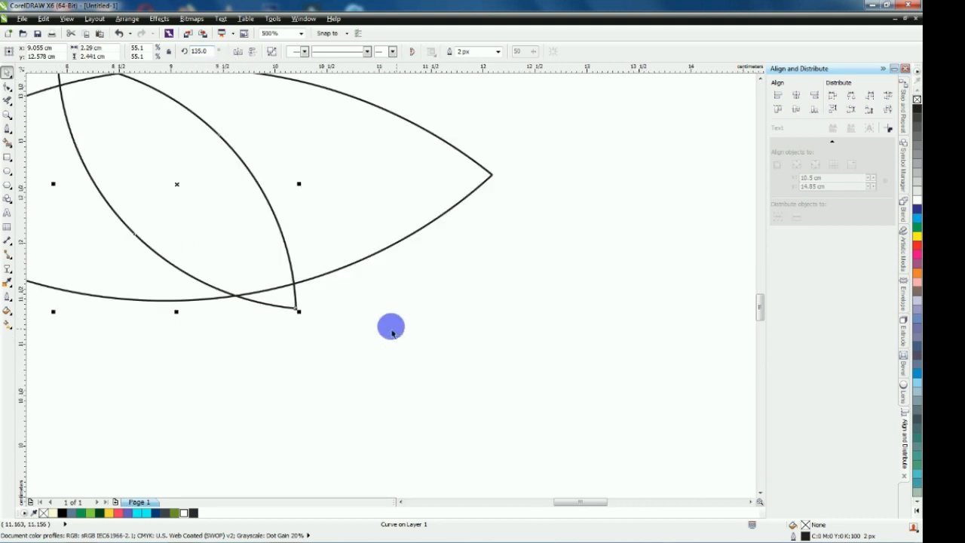
mouse_move(299, 311)
mouse_down()
mouse_move(290, 288)
mouse_move(294, 295)
mouse_up()
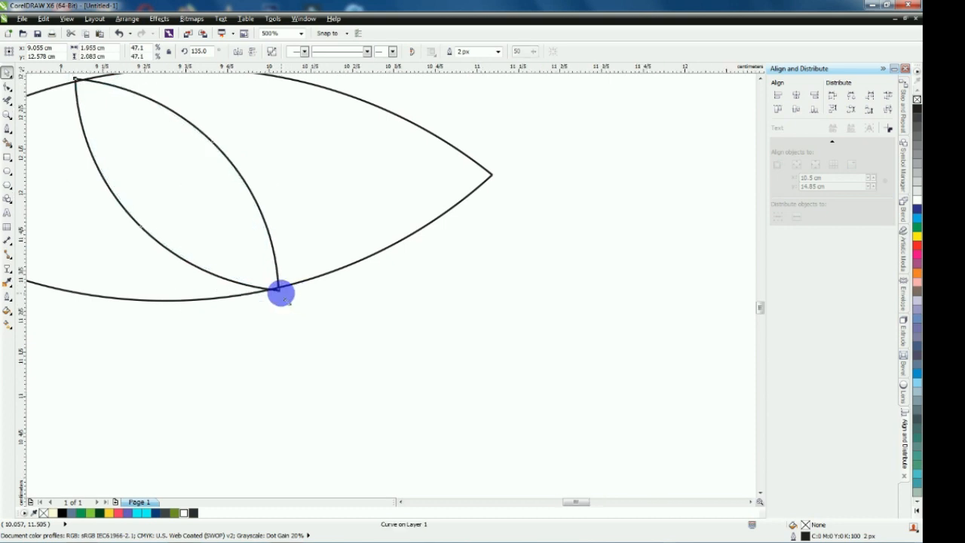
scroll(280, 291, up, 3)
drag(258, 266, 249, 254)
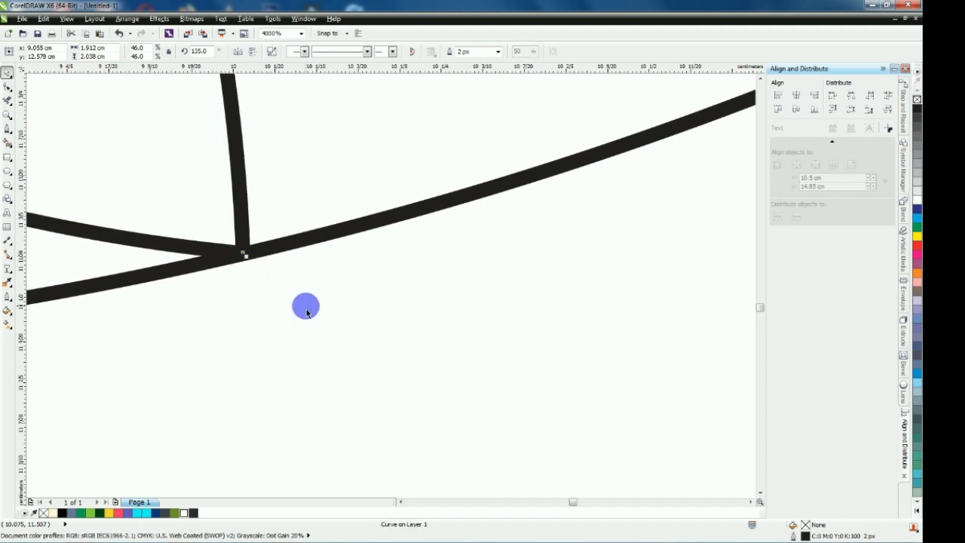
scroll(261, 259, down, 8)
click(219, 171)
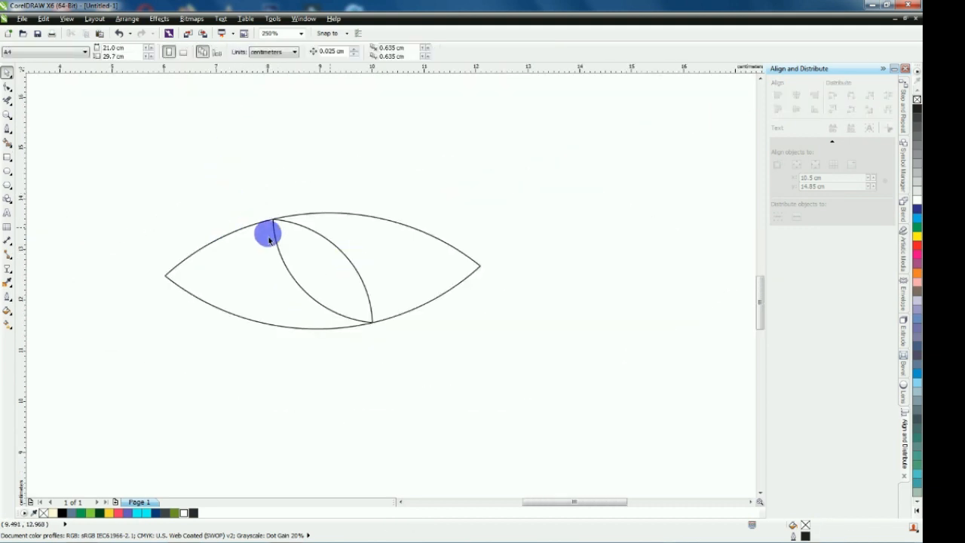
Draw two straight 2-Point Lines fanning from the inner lens's upper tip to the lower-right edge of the outer outline, the first about 3.6 cm long
click(7, 134)
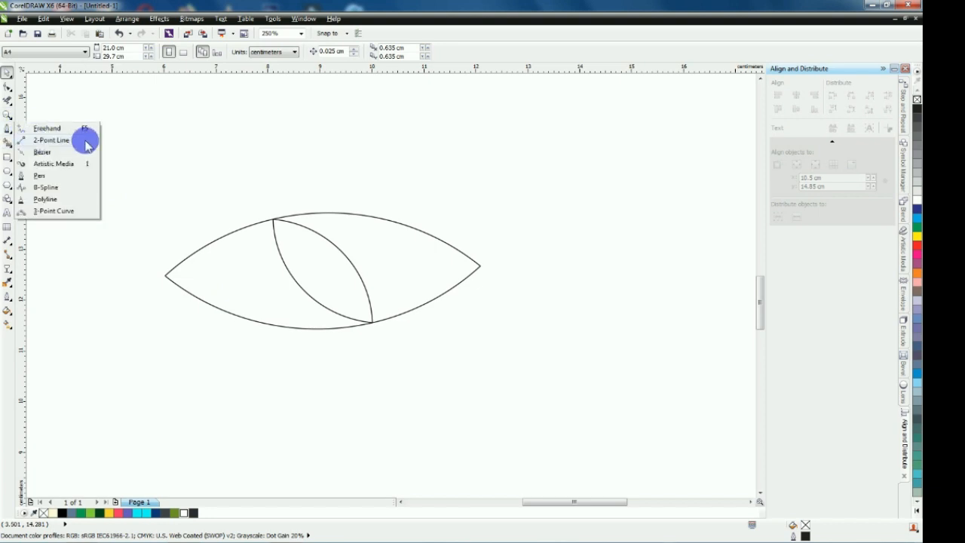
click(47, 141)
scroll(373, 290, up, 1)
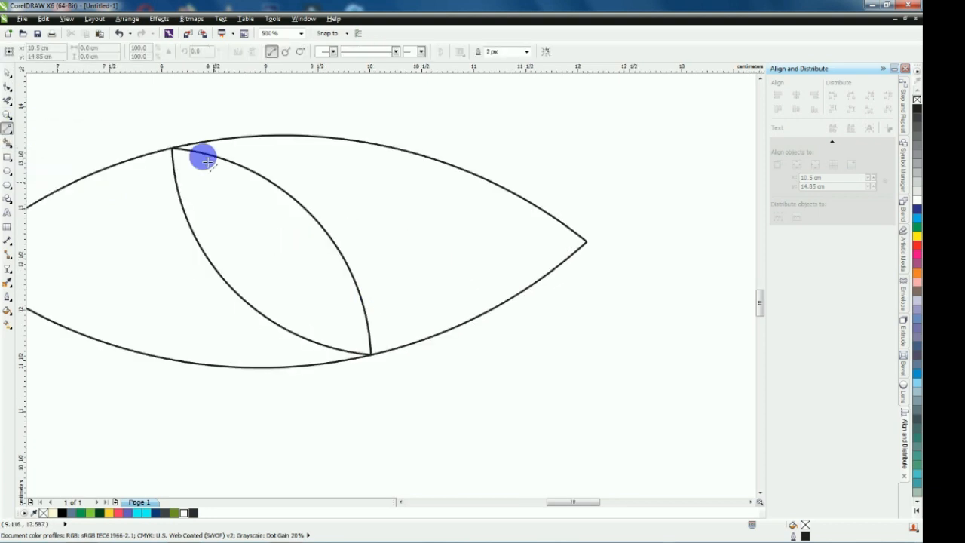
drag(173, 147, 514, 302)
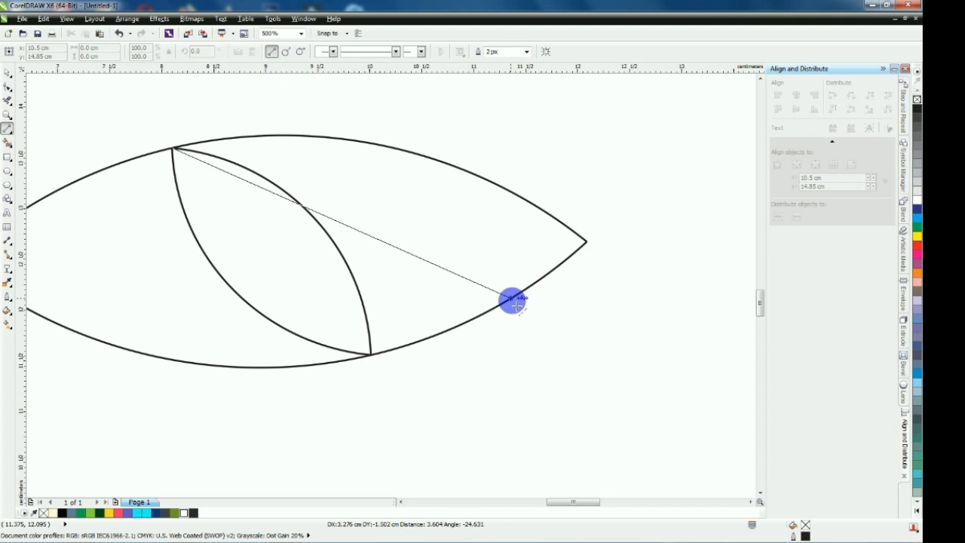
drag(514, 301, 513, 299)
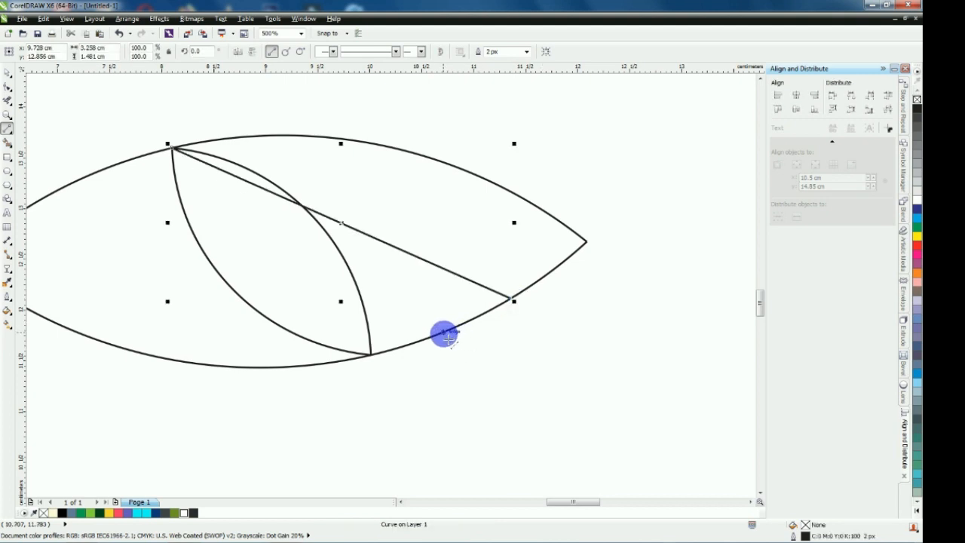
drag(445, 331, 173, 149)
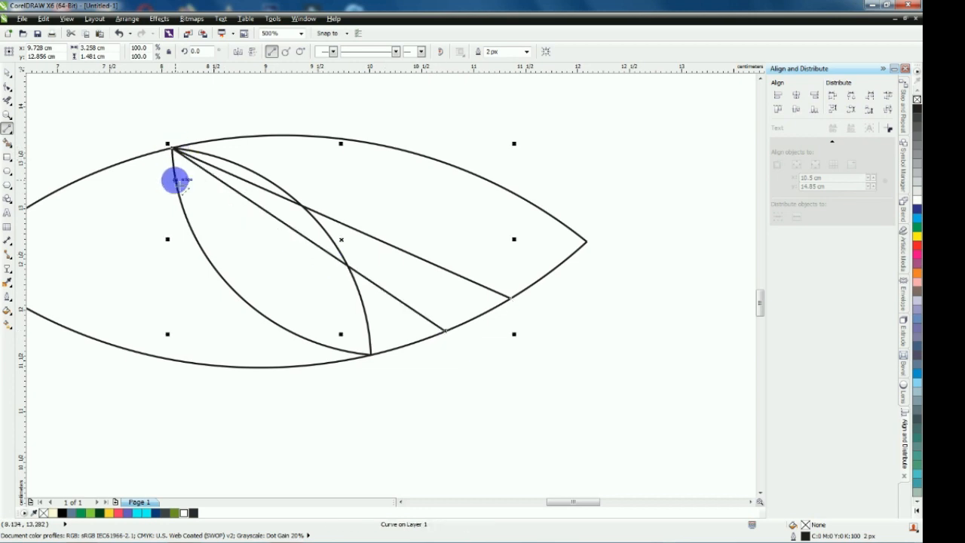
Select all nodes of the two fanned lines with the Shape tool and convert the segments to curves
click(8, 75)
click(125, 126)
click(444, 276)
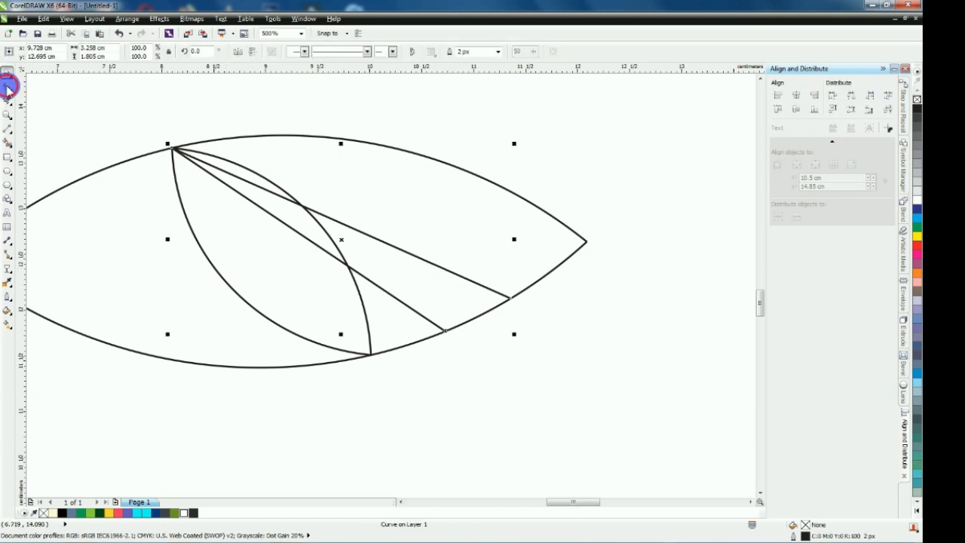
click(8, 87)
drag(157, 119, 558, 363)
click(153, 52)
Bend the upper fanned line outward into a smooth arc between the inner lens and the outer outline
click(332, 219)
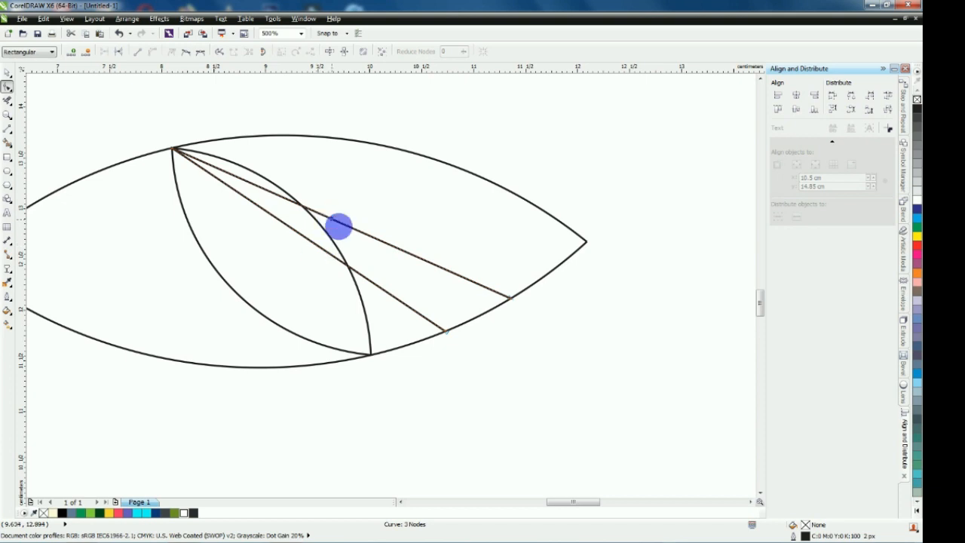
click(509, 298)
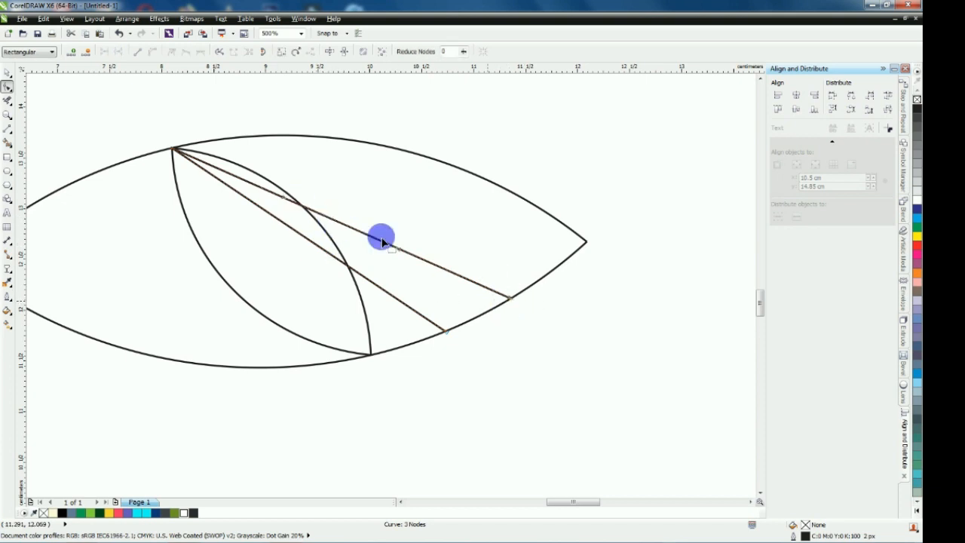
drag(343, 224, 362, 164)
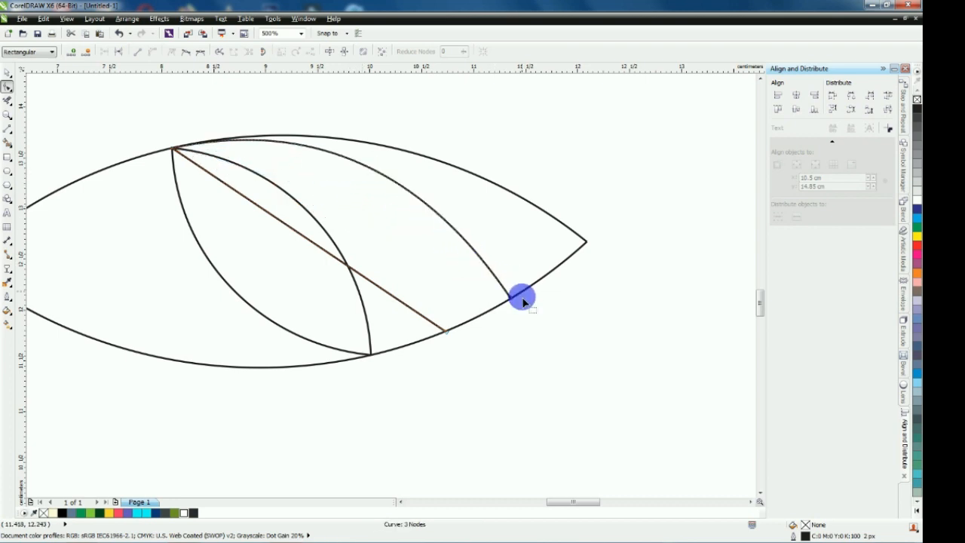
click(460, 221)
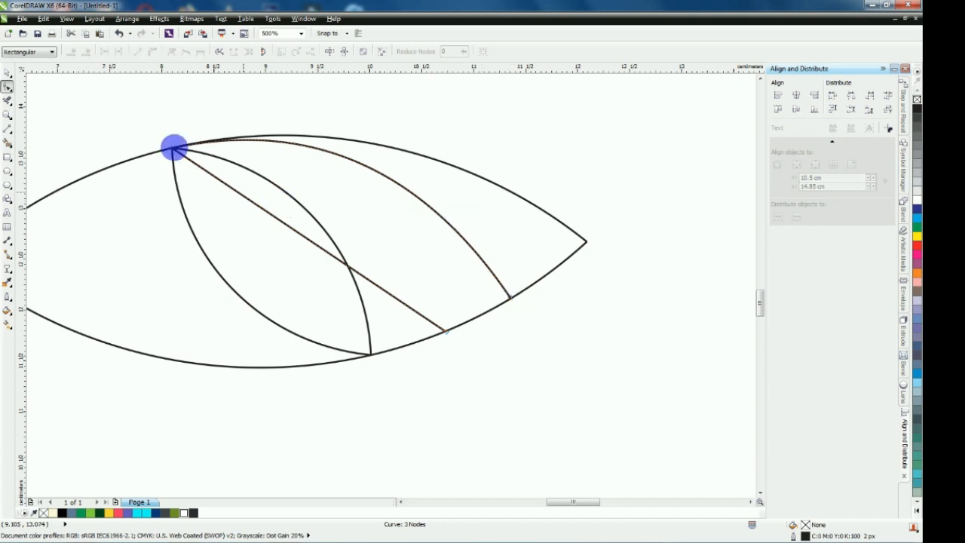
click(175, 149)
drag(424, 170, 432, 191)
scroll(222, 113, up, 2)
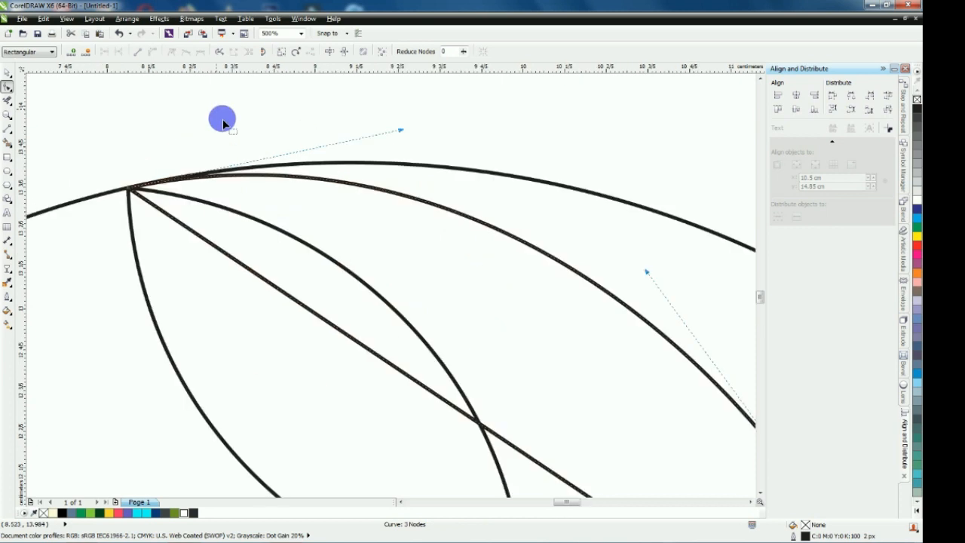
scroll(244, 153, down, 1)
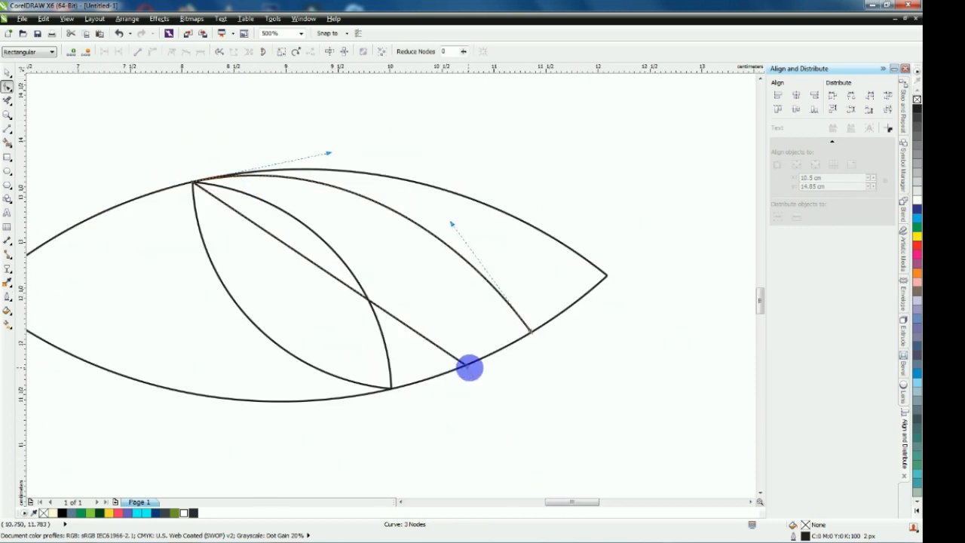
Bend the lower fanned line into a smooth arc between the inner lens and the upper arc
click(342, 283)
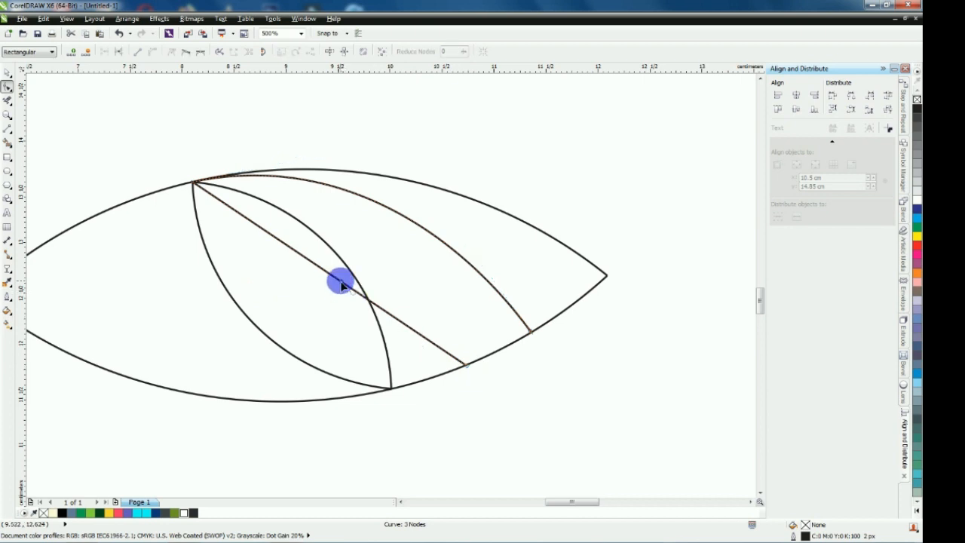
drag(344, 272, 371, 237)
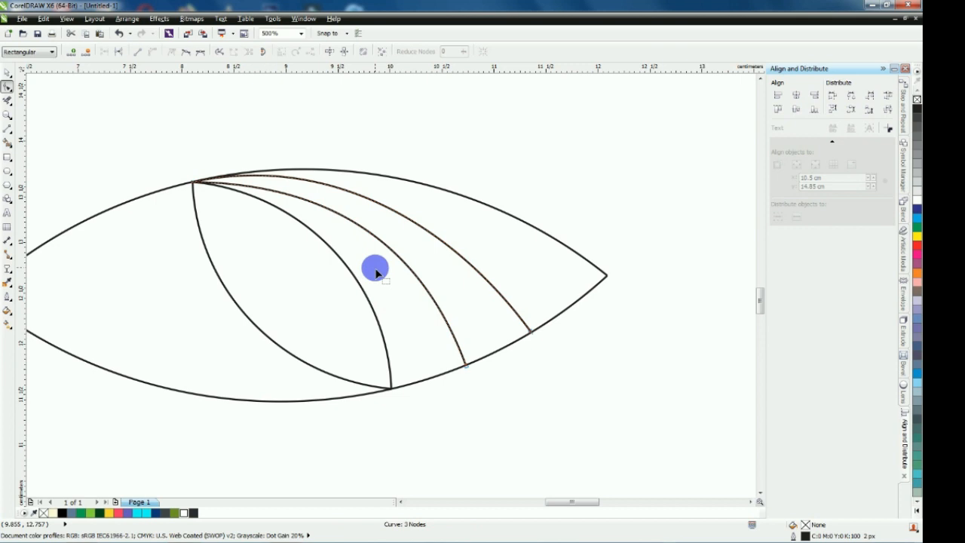
scroll(375, 269, down, 1)
click(7, 73)
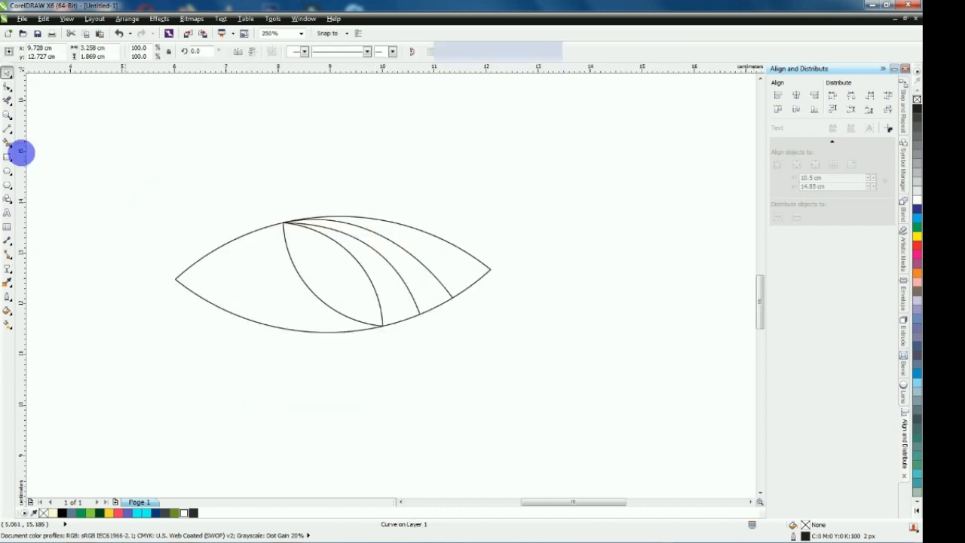
key(z)
mouse_move(93, 159)
mouse_down()
mouse_move(437, 363)
mouse_move(573, 399)
mouse_up()
click(7, 73)
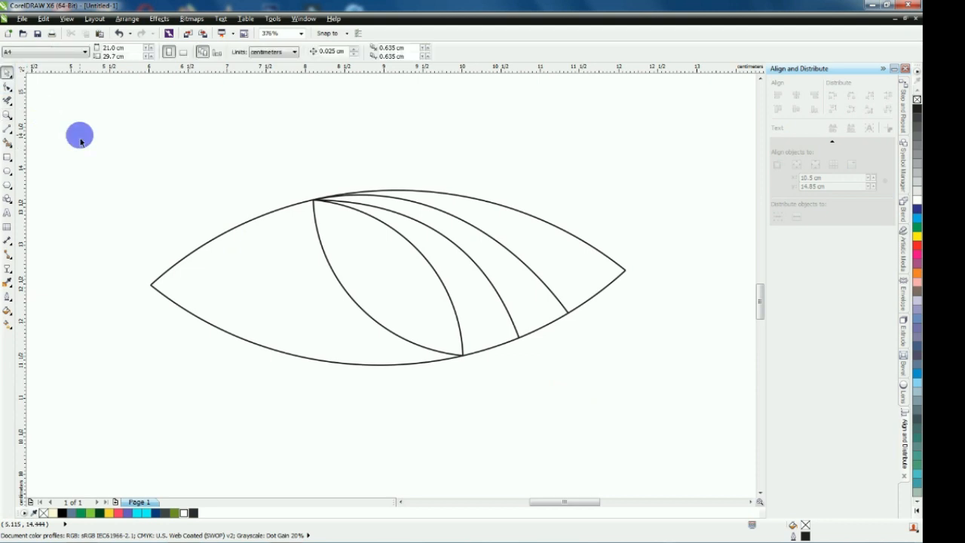
Shorten the upper arc's control handle at the inner lens's upper tip with the Shape tool
click(421, 209)
click(7, 86)
click(306, 189)
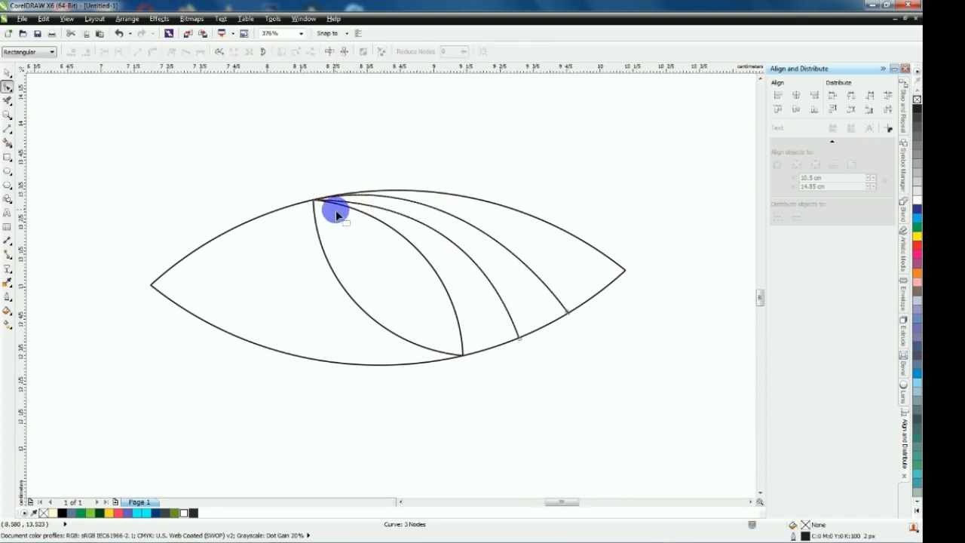
scroll(336, 209, up, 3)
click(232, 171)
scroll(220, 194, down, 1)
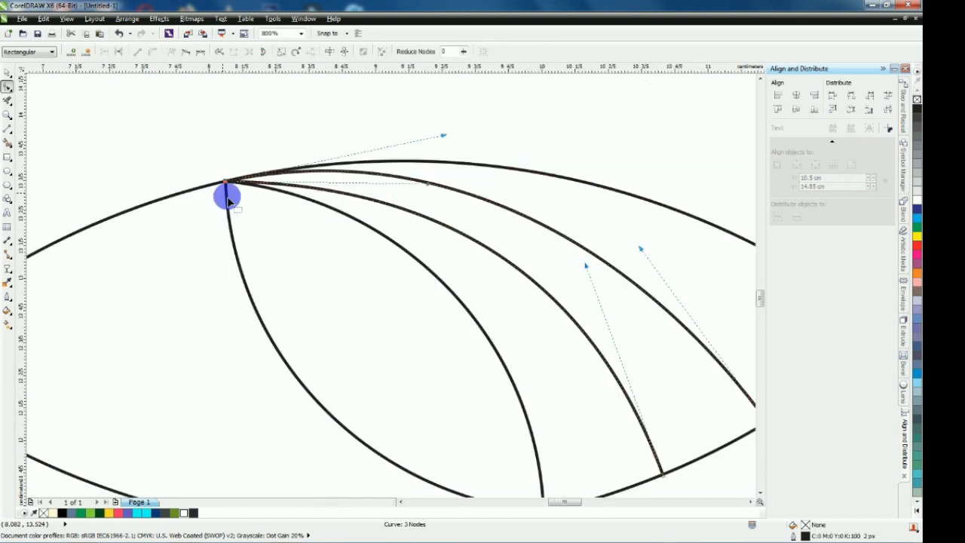
drag(445, 138, 405, 149)
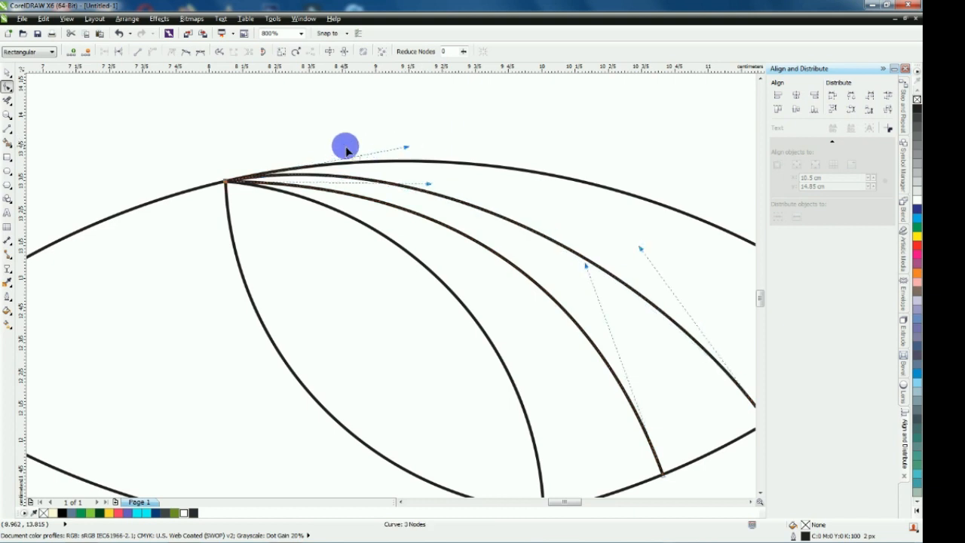
scroll(346, 143, down, 1)
drag(492, 196, 501, 198)
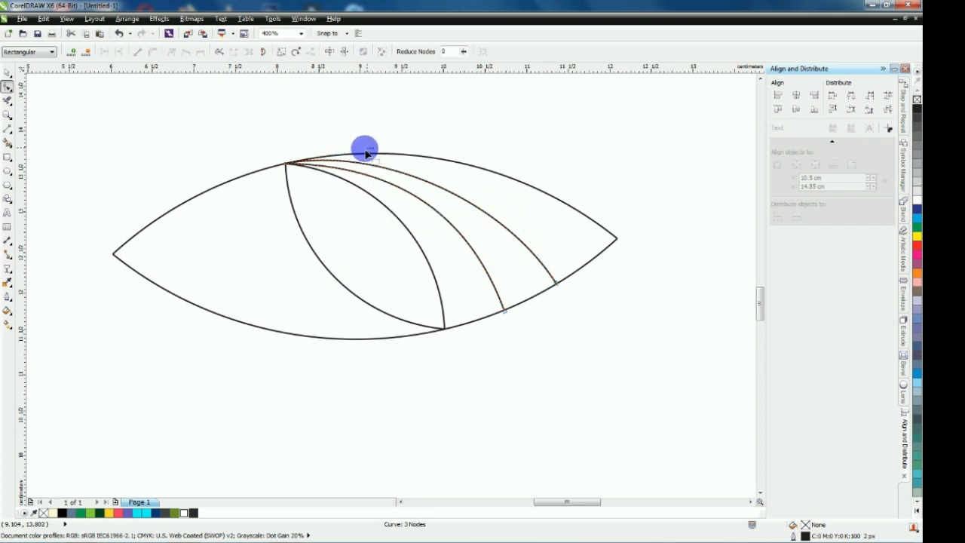
Select the arc nodes at the inner lens's upper tip and shorten the upper arc's control handle further
scroll(313, 155, up, 1)
drag(233, 153, 336, 213)
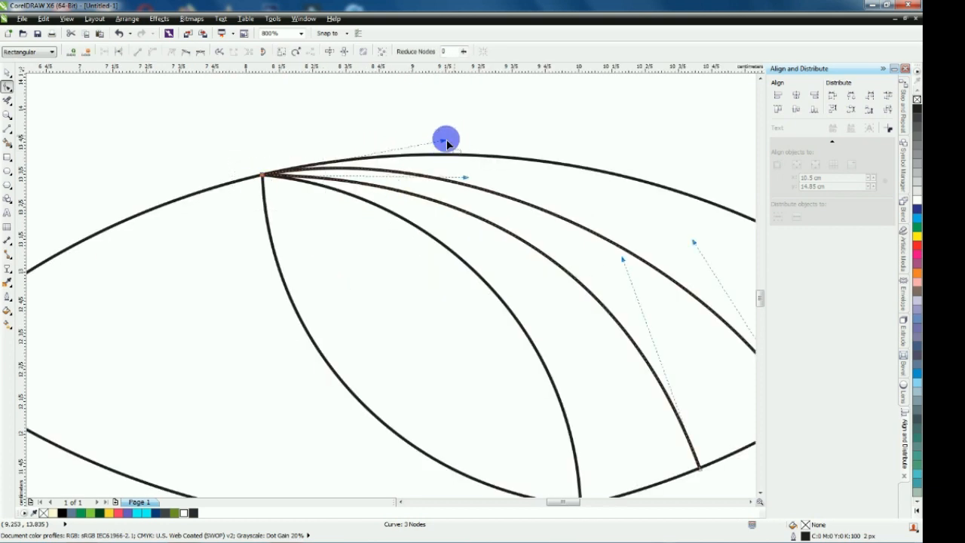
drag(443, 143, 418, 144)
click(301, 144)
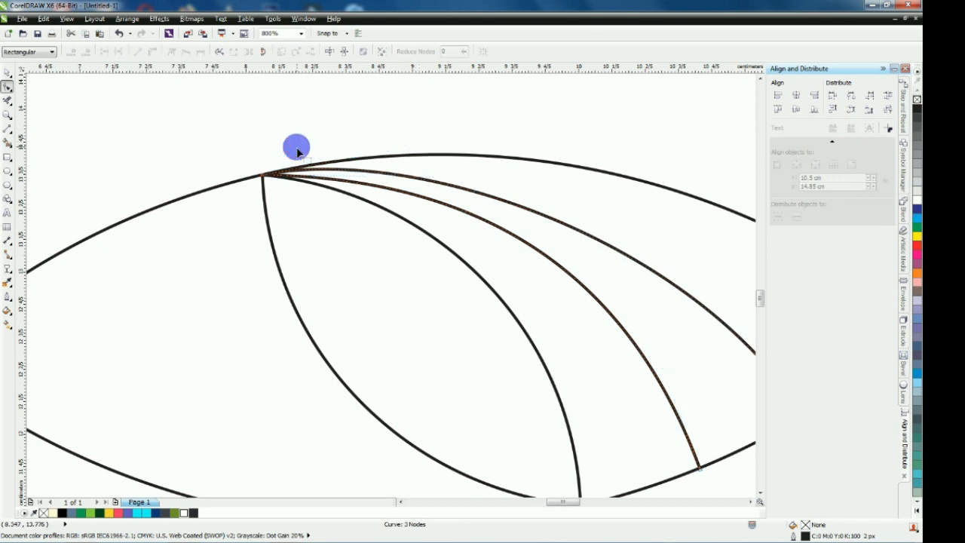
scroll(302, 144, down, 1)
drag(267, 150, 334, 179)
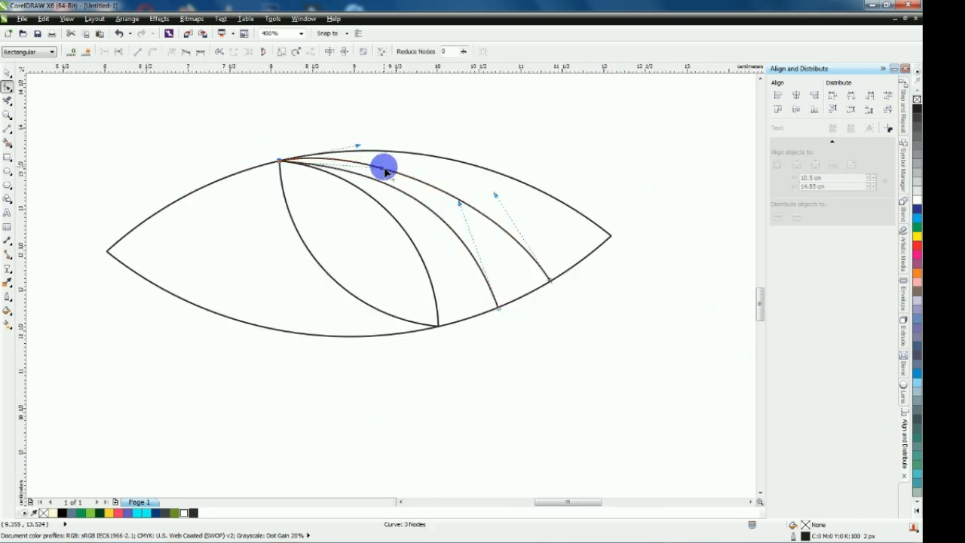
click(428, 117)
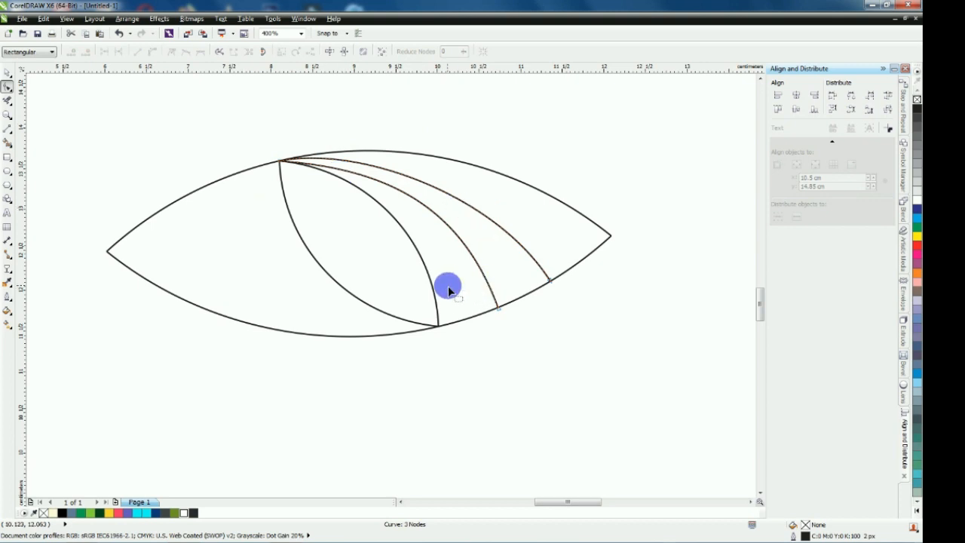
scroll(283, 145, up, 2)
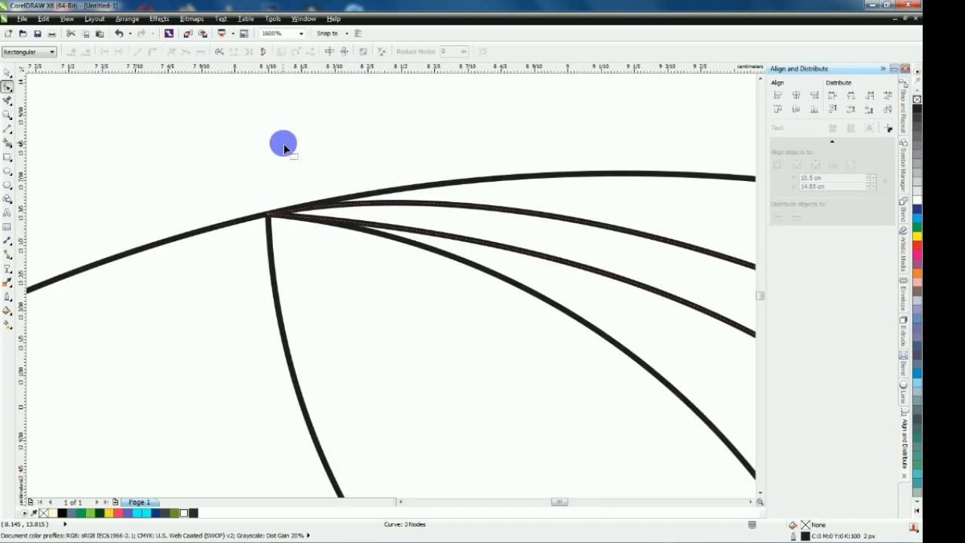
scroll(277, 145, down, 2)
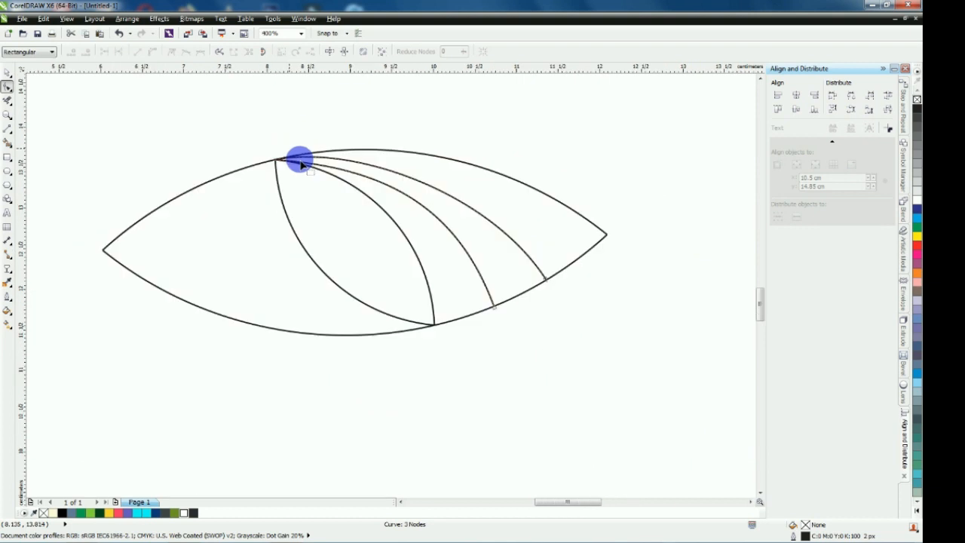
click(9, 72)
scroll(240, 172, down, 1)
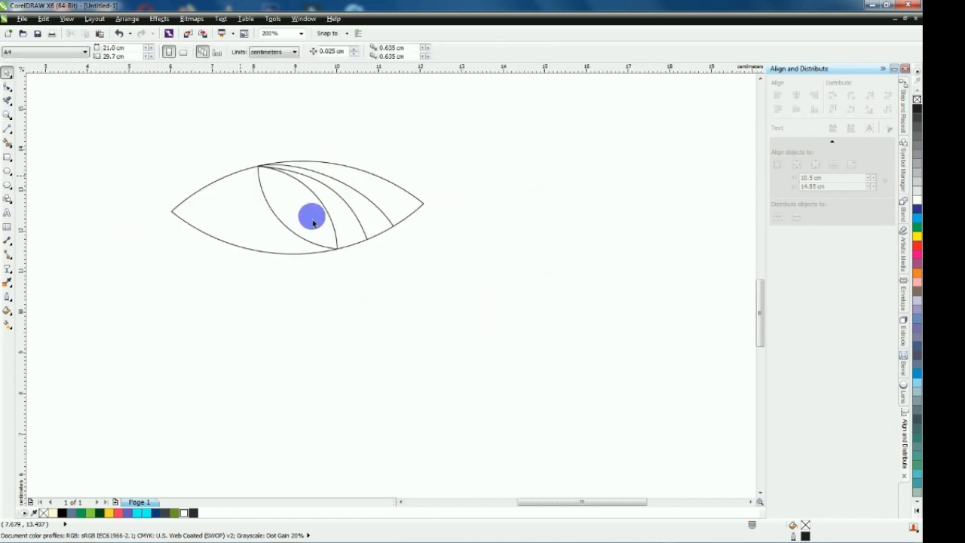
scroll(257, 167, up, 1)
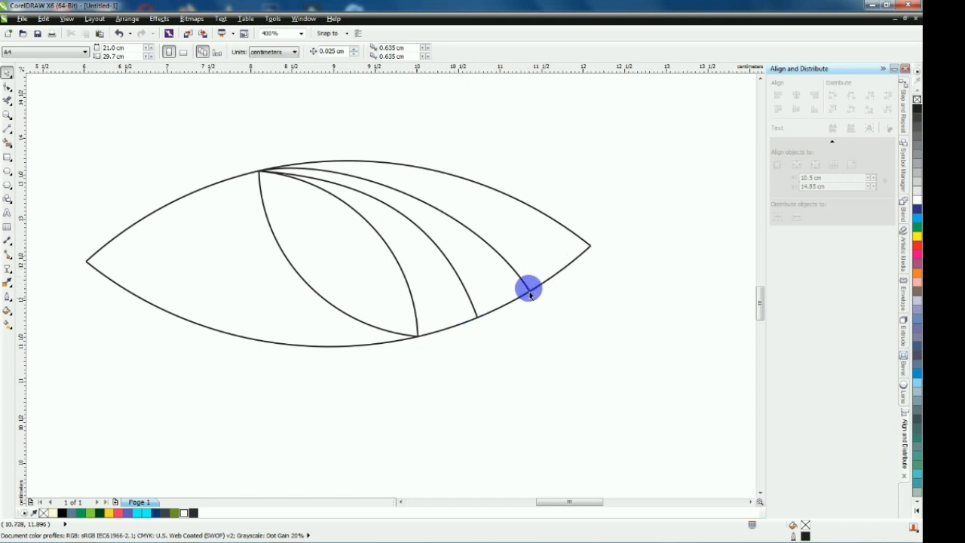
Move the upper arc's lower endpoint along the outer outline, closer to the lower arc's endpoint
click(8, 86)
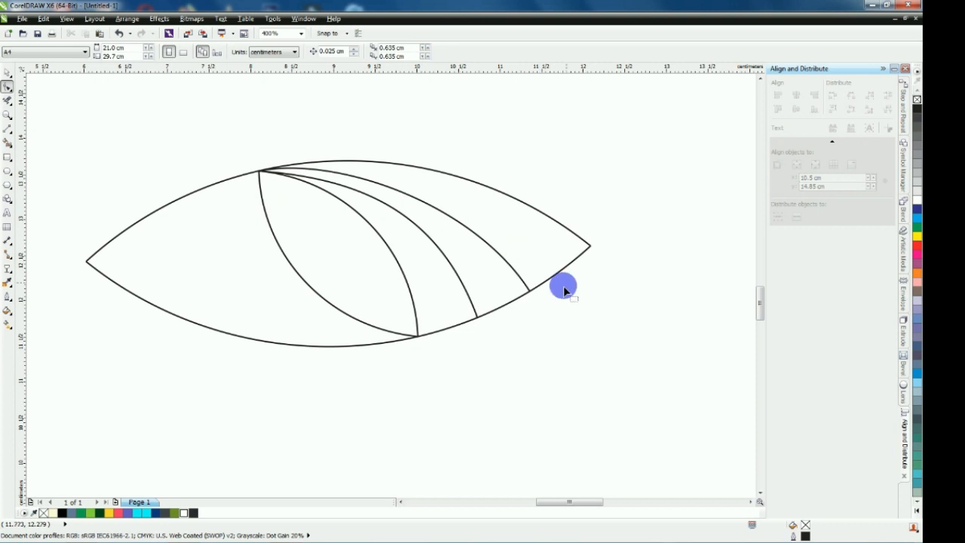
click(529, 294)
scroll(530, 288, up, 2)
drag(530, 287, 502, 314)
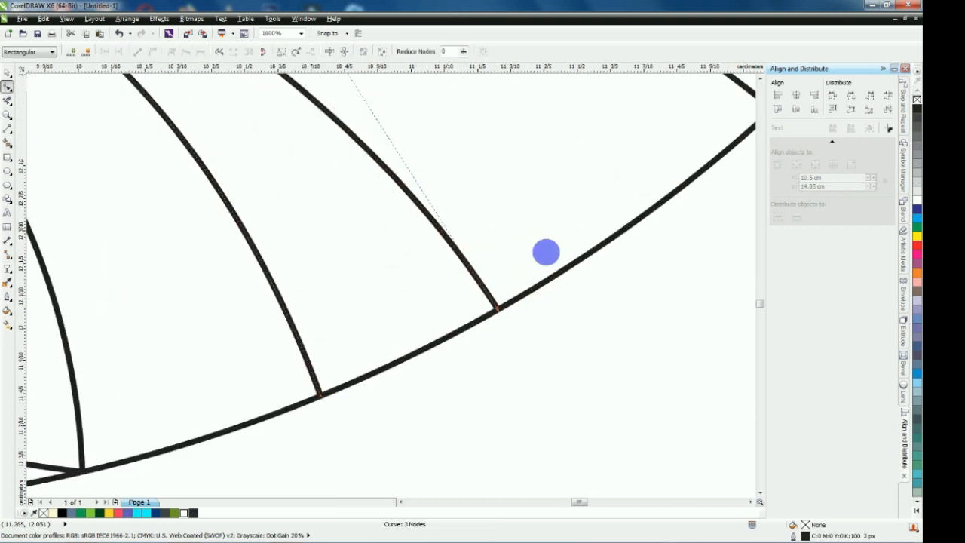
scroll(551, 252, down, 1)
drag(440, 328, 435, 330)
scroll(498, 327, down, 1)
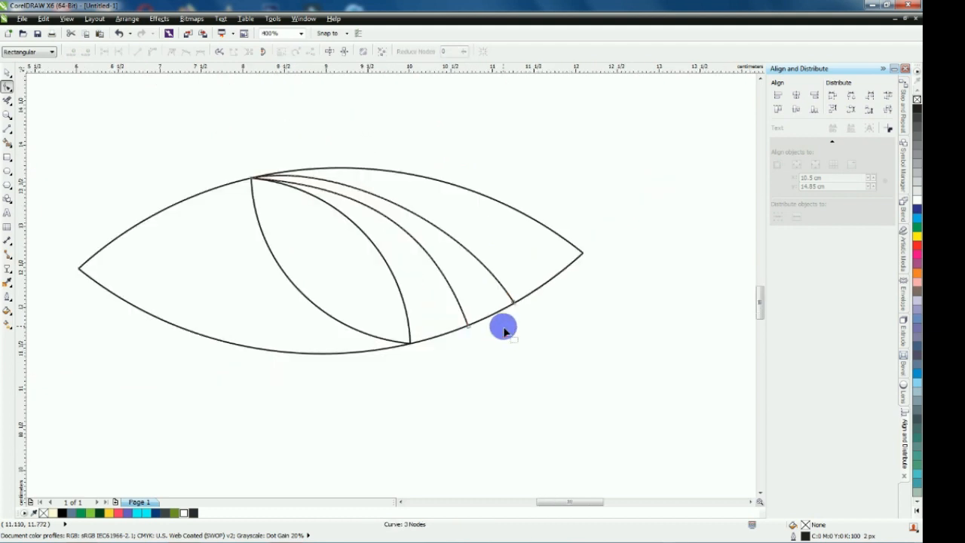
click(515, 305)
drag(459, 217, 459, 209)
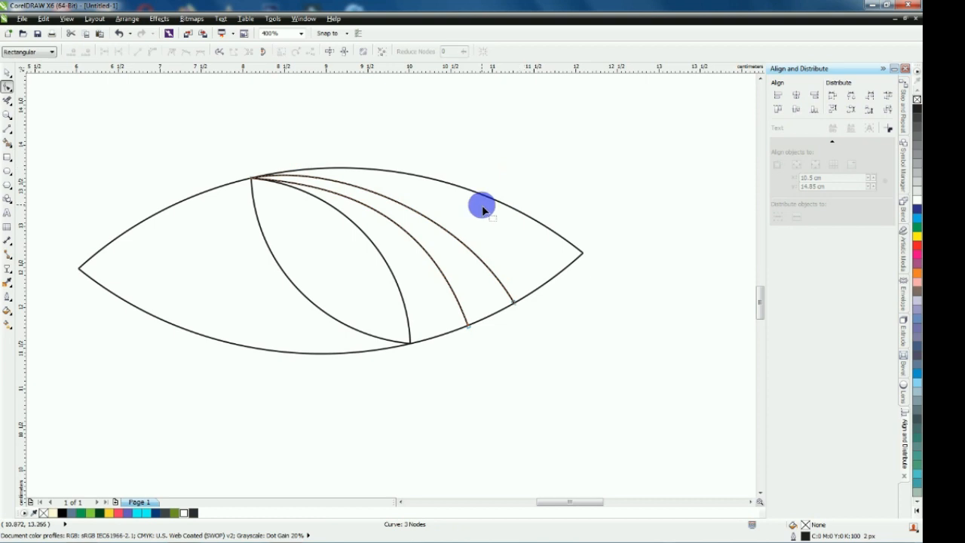
click(9, 72)
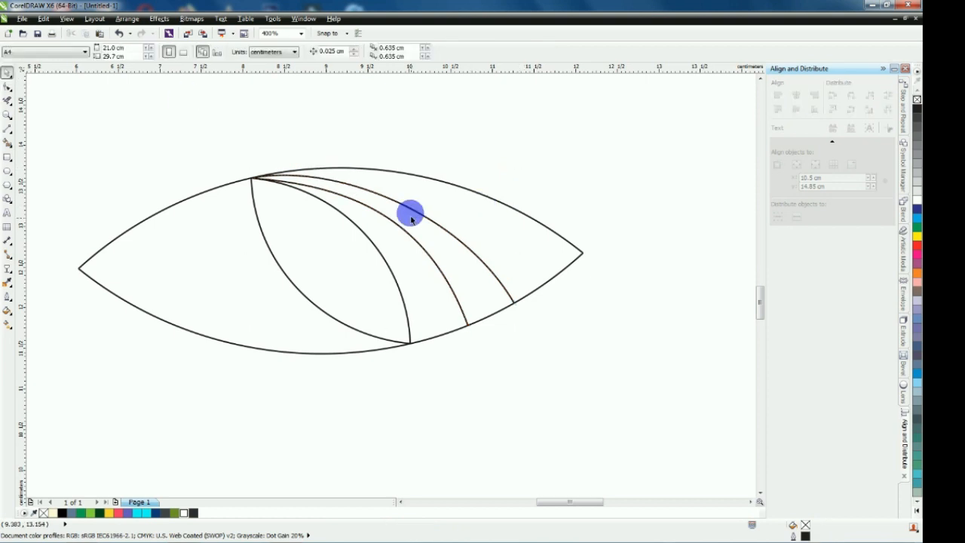
Copy the pair of fanned arcs and paste the duplicate in place
click(411, 235)
mouse_move(383, 250)
mouse_down()
mouse_move(419, 208)
mouse_move(420, 221)
mouse_move(392, 256)
mouse_up()
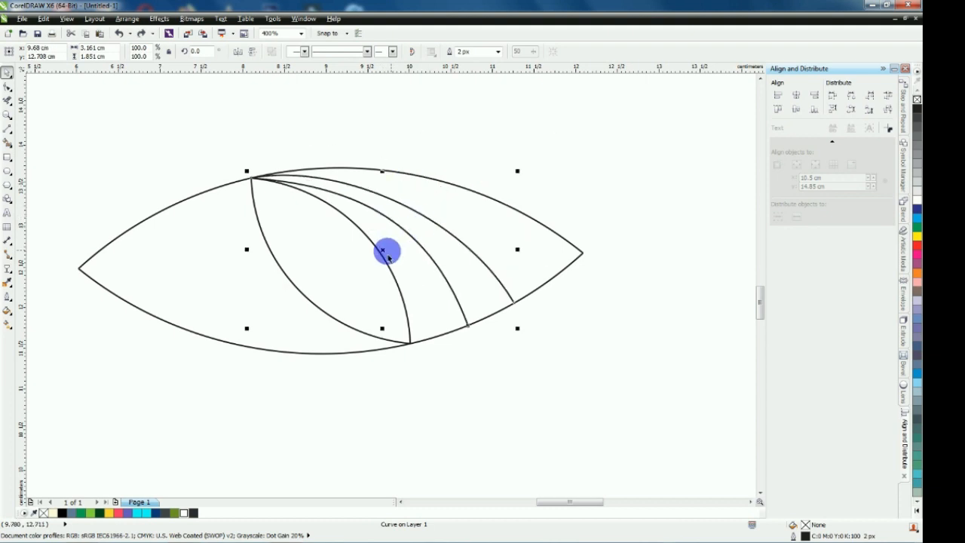
right_click(383, 250)
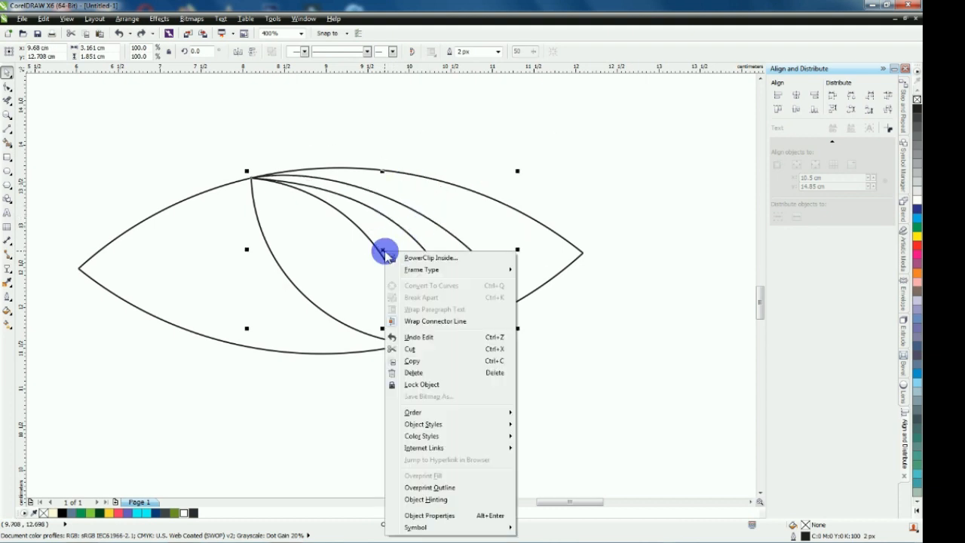
click(411, 362)
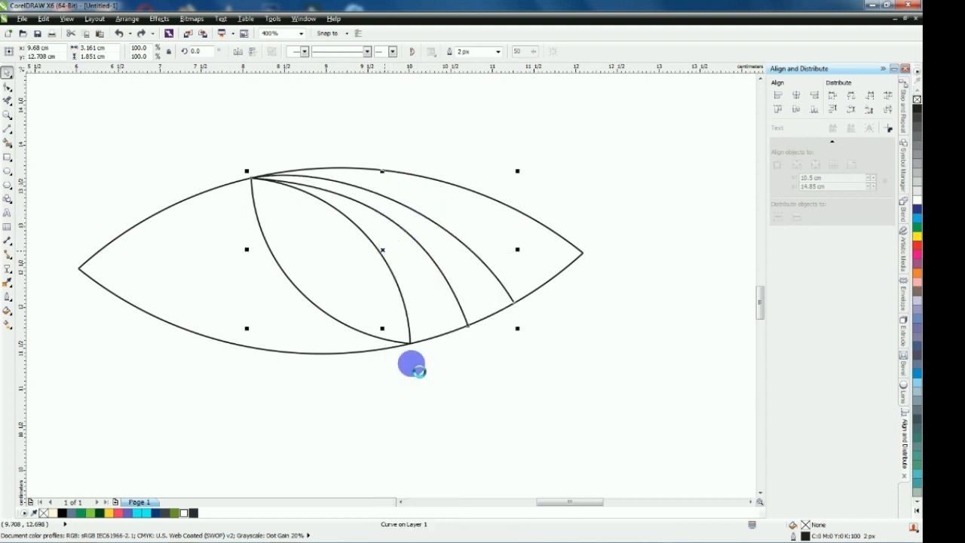
click(565, 347)
right_click(579, 313)
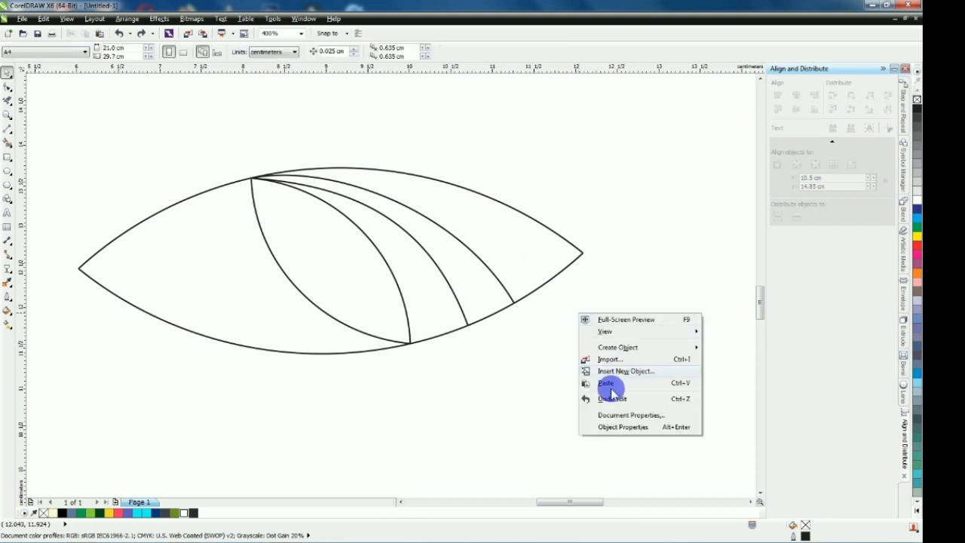
click(638, 386)
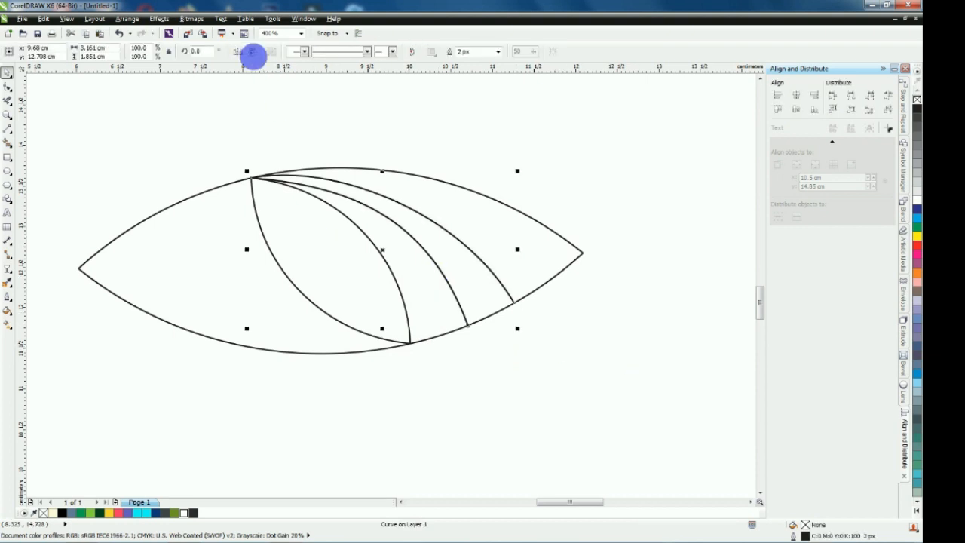
Mirror the pasted arcs vertically and horizontally, and snap their converging end to the inner lens's lower tip
click(253, 50)
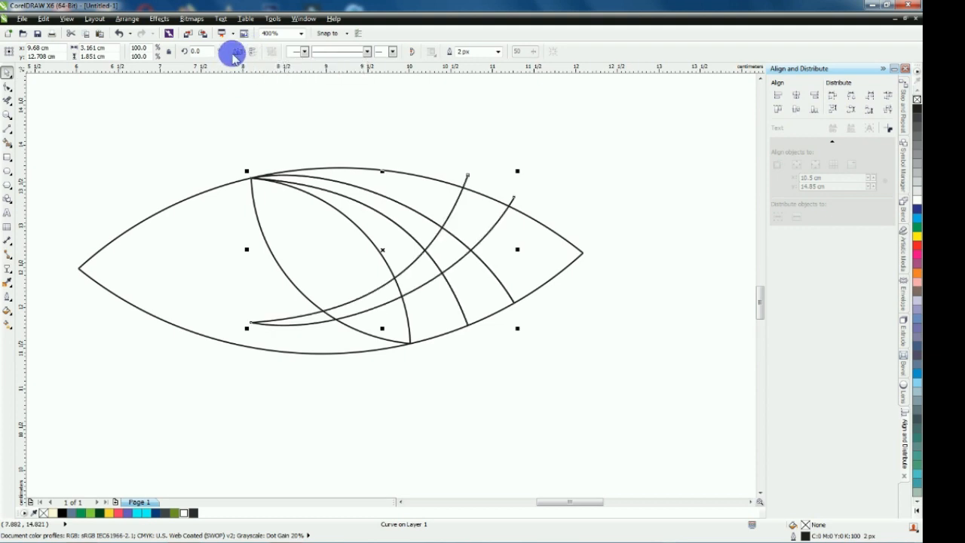
click(237, 51)
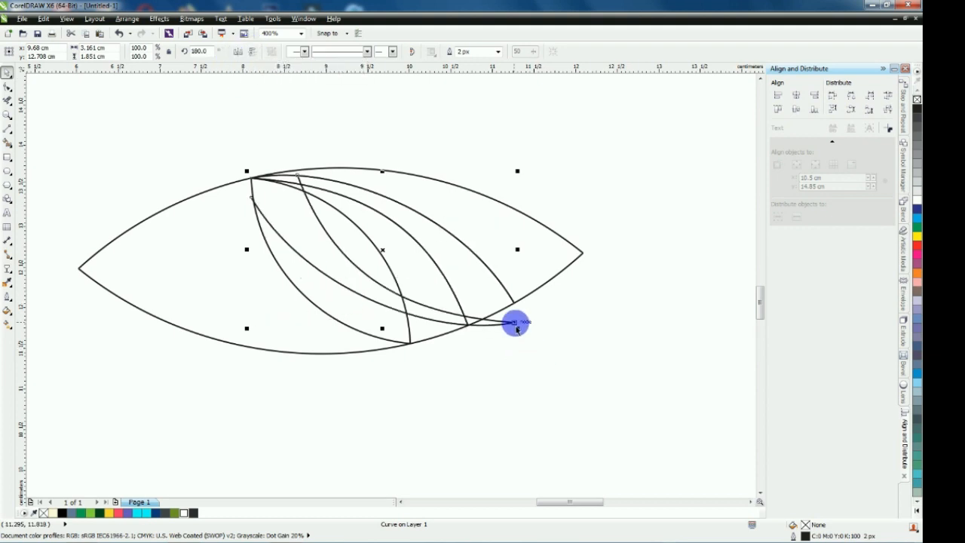
scroll(521, 323, up, 2)
drag(523, 308, 314, 350)
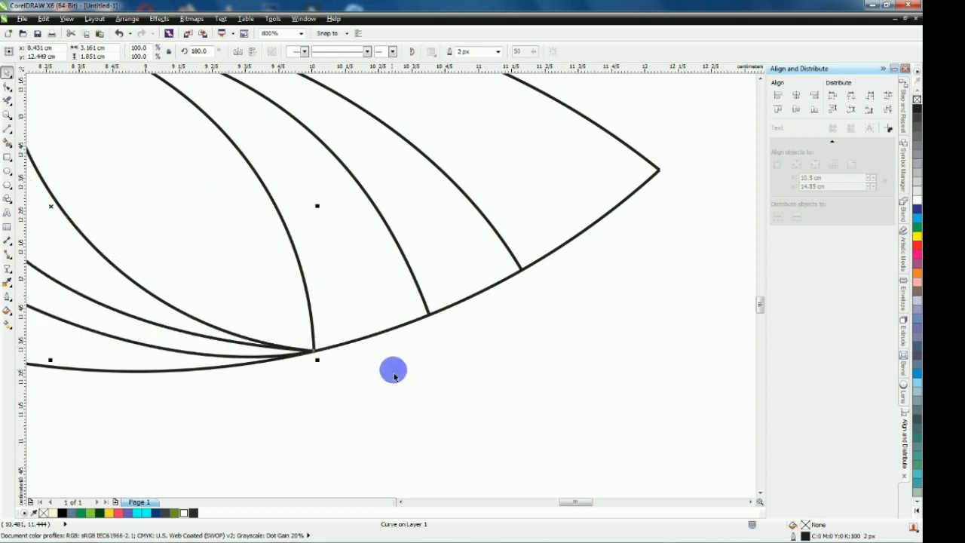
key(F4)
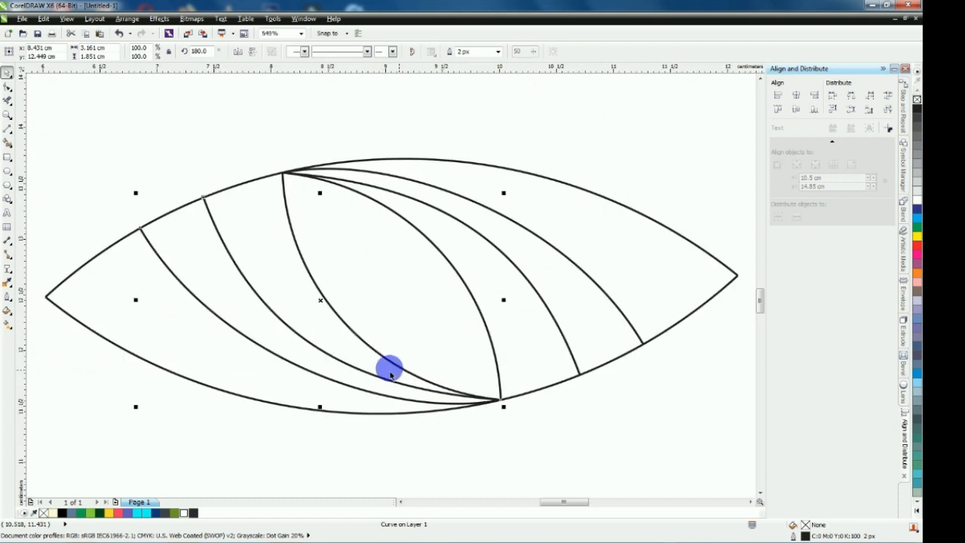
click(174, 175)
Draw a circle over the inner lens, enlarge it to about 1.58 cm in diameter and centre it on the eye
scroll(174, 175, down, 2)
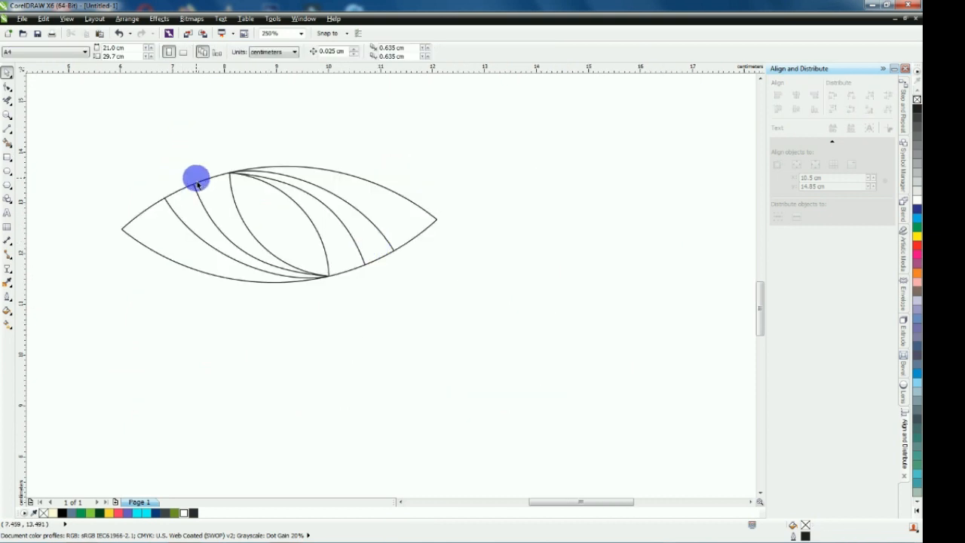
click(7, 172)
drag(259, 222, 306, 243)
click(8, 73)
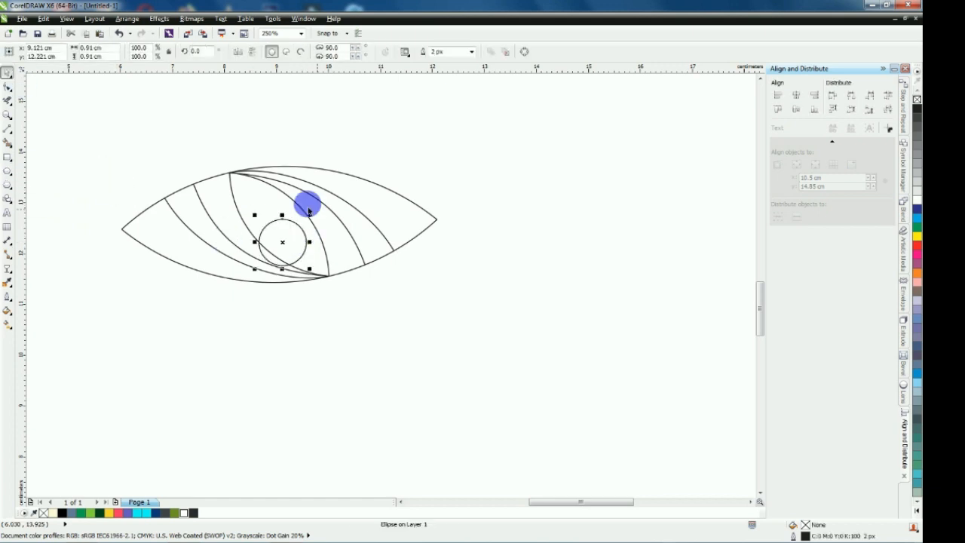
scroll(257, 202, up, 2)
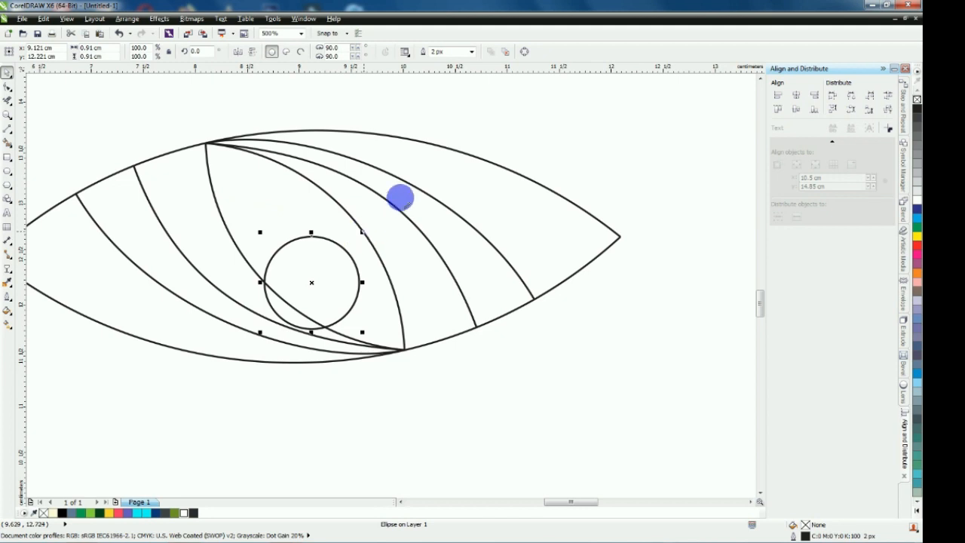
drag(362, 234, 399, 199)
drag(312, 283, 310, 238)
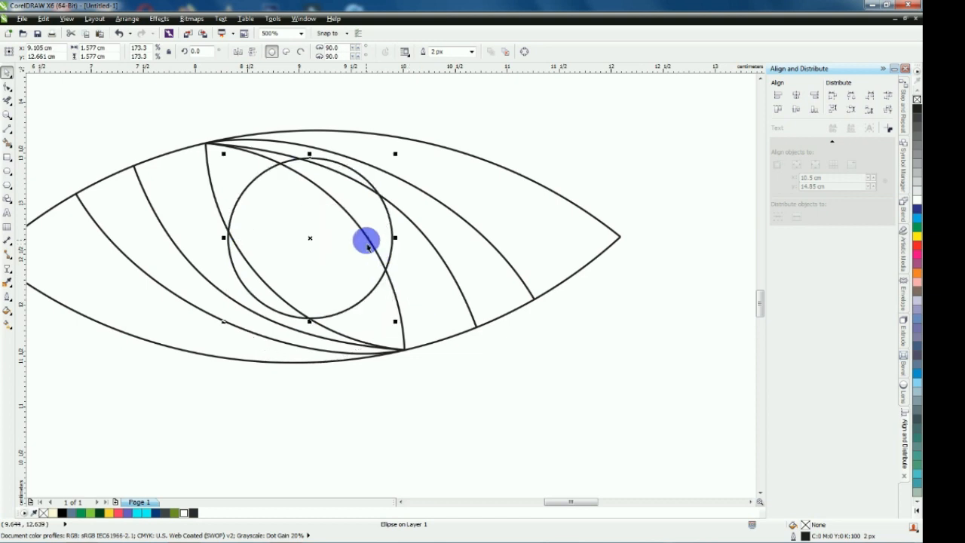
Add two smaller concentric copies inside the circle, the innermost about 0.78 cm in diameter
scroll(364, 239, down, 2)
mouse_move(382, 195)
mouse_down()
mouse_move(365, 200)
mouse_move(393, 196)
mouse_up()
scroll(341, 239, up, 2)
scroll(382, 190, up, 1)
scroll(384, 196, down, 1)
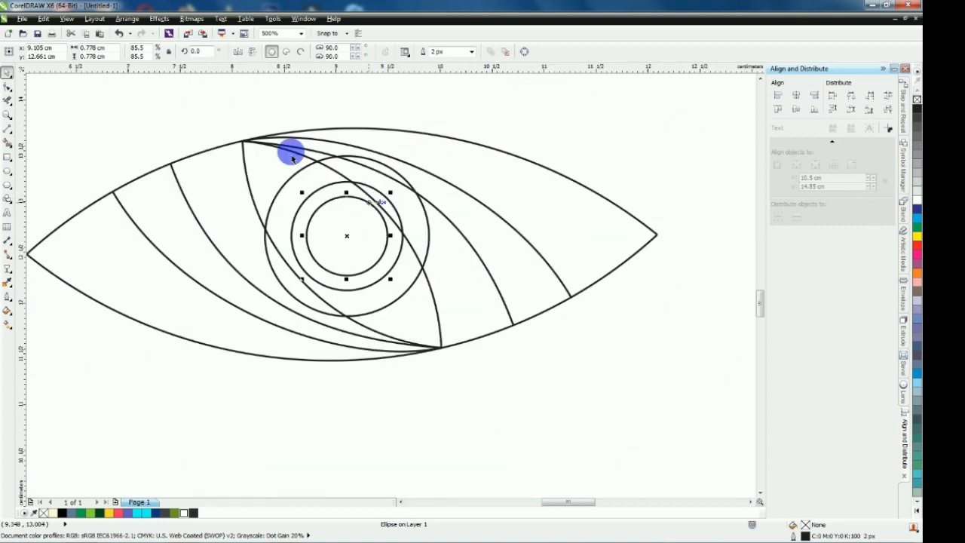
Select the three concentric circles and move them horizontally about 5.9 cm, clear of the eye's right end
click(204, 112)
drag(315, 208, 463, 329)
scroll(351, 209, down, 2)
drag(354, 218, 507, 218)
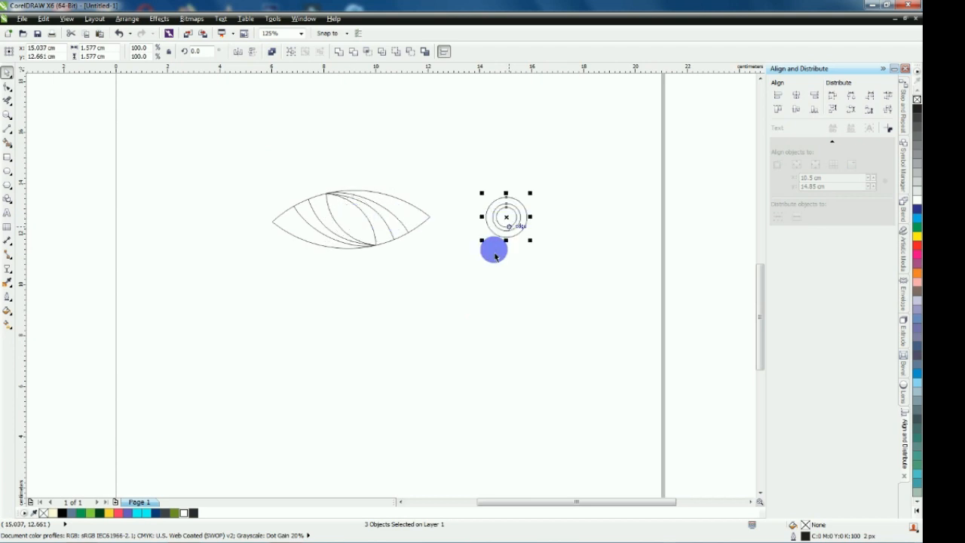
click(459, 263)
Try Smart Fill on the eye's outermost right band and undo the fill
scroll(386, 202, up, 2)
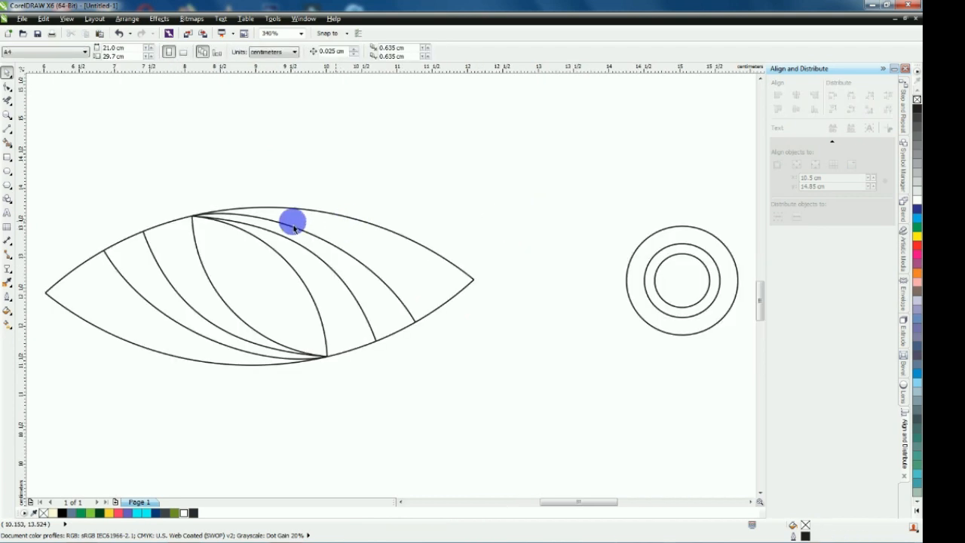
click(6, 143)
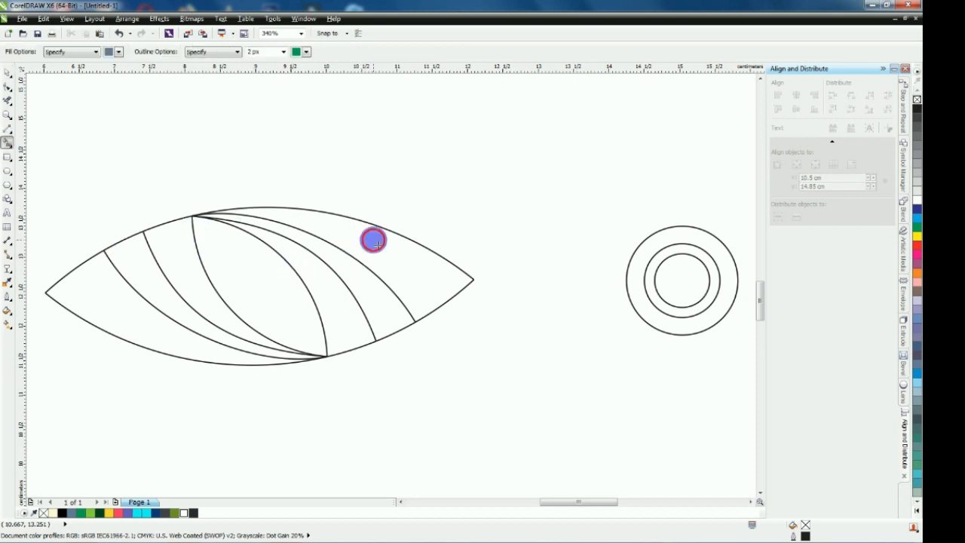
click(396, 263)
key(ctrl+z)
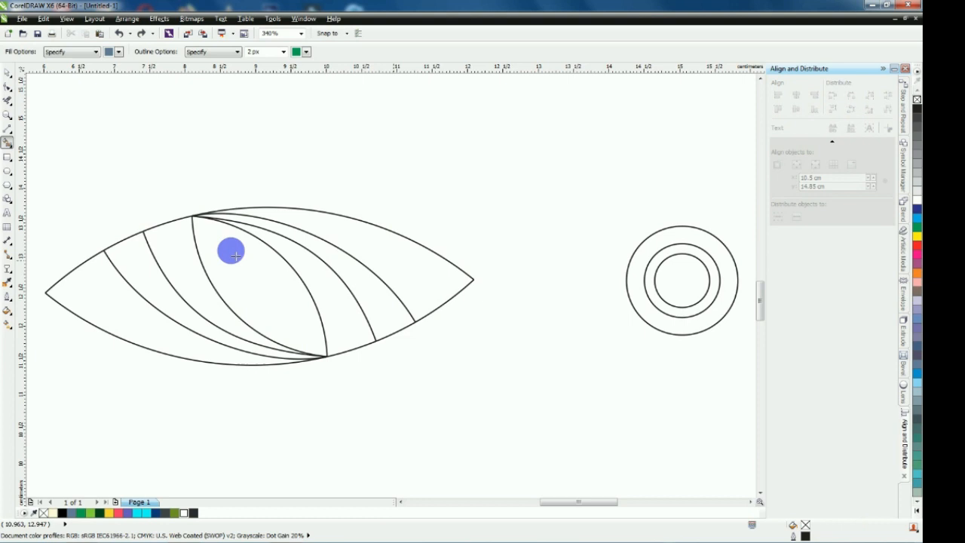
Move the upper node of the right bands' curve so it meets the eye outline at the inner lens's upper tip
click(7, 86)
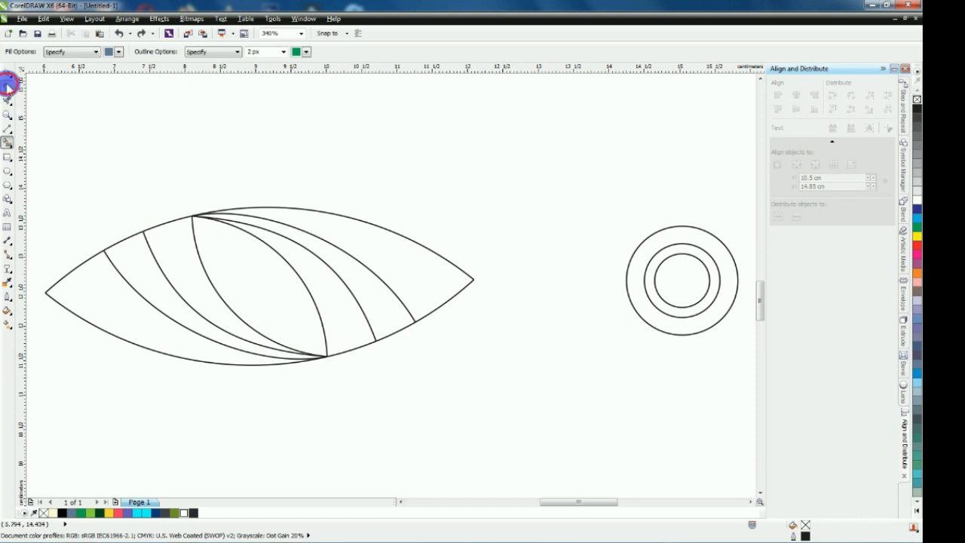
scroll(190, 219, up, 4)
click(186, 236)
scroll(188, 239, up, 3)
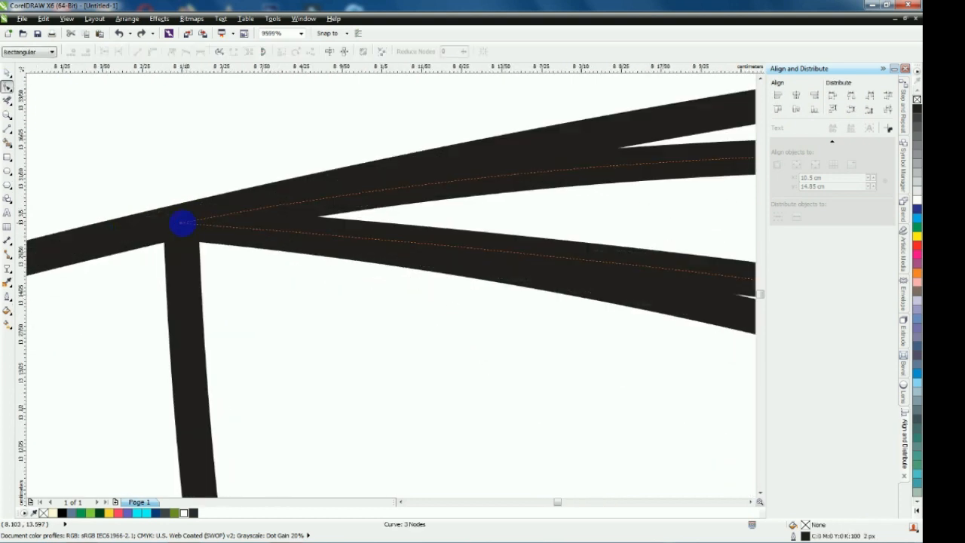
drag(183, 228, 181, 204)
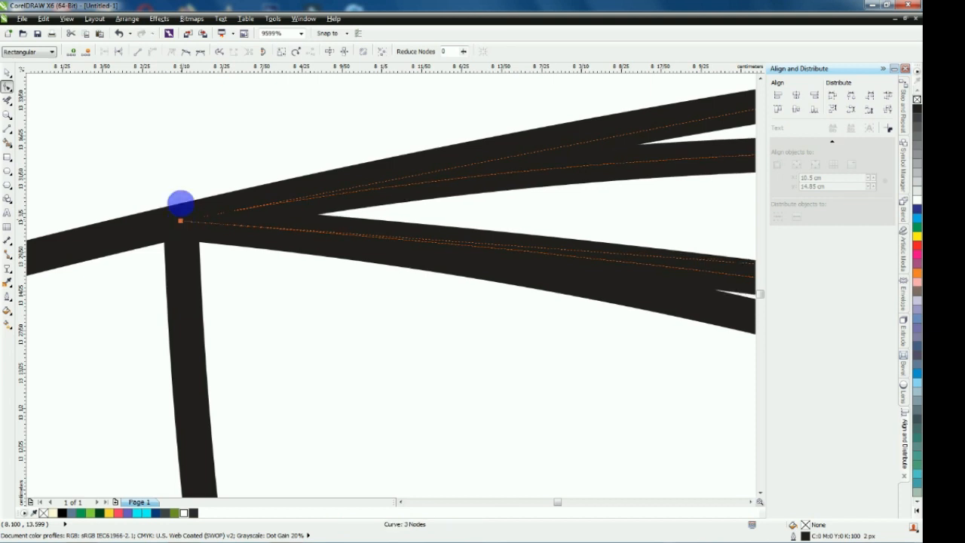
scroll(181, 203, down, 4)
click(178, 140)
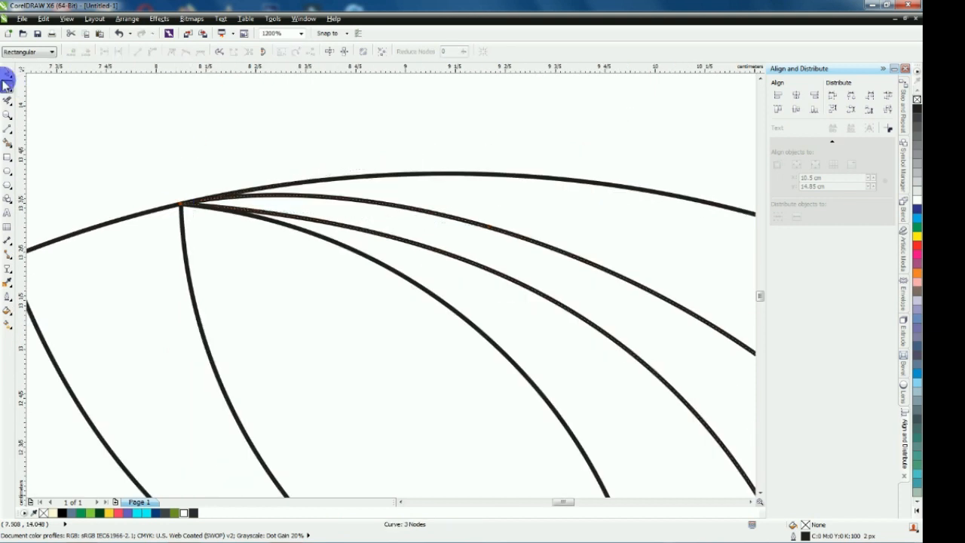
click(8, 73)
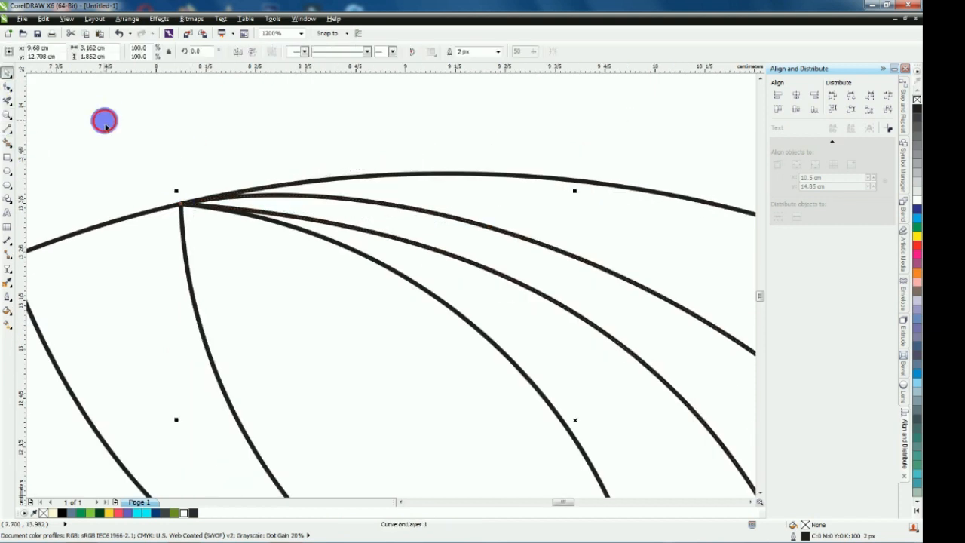
click(133, 135)
key(F4)
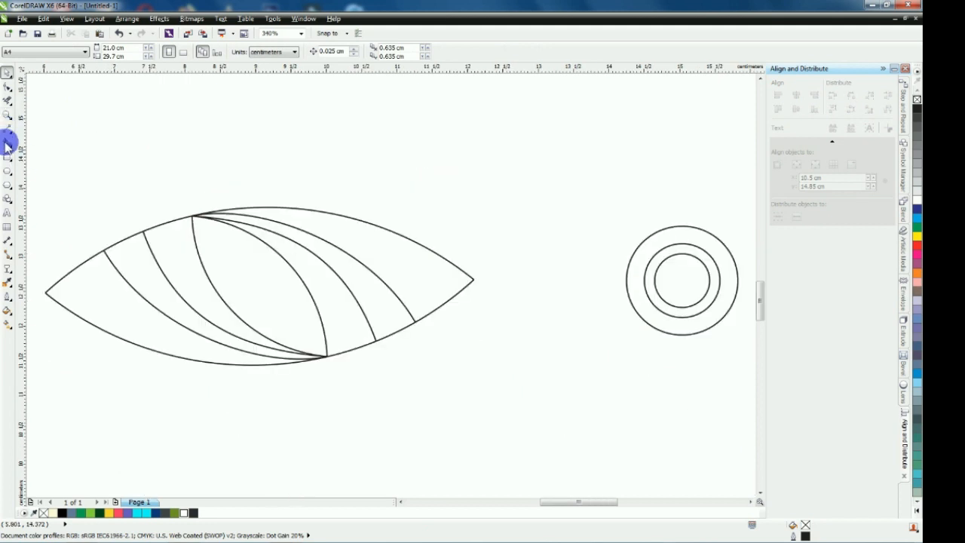
Smart Fill the outer right band, the inner right band and the central lens with blue-grey and a 2 px green outline
click(6, 143)
click(352, 233)
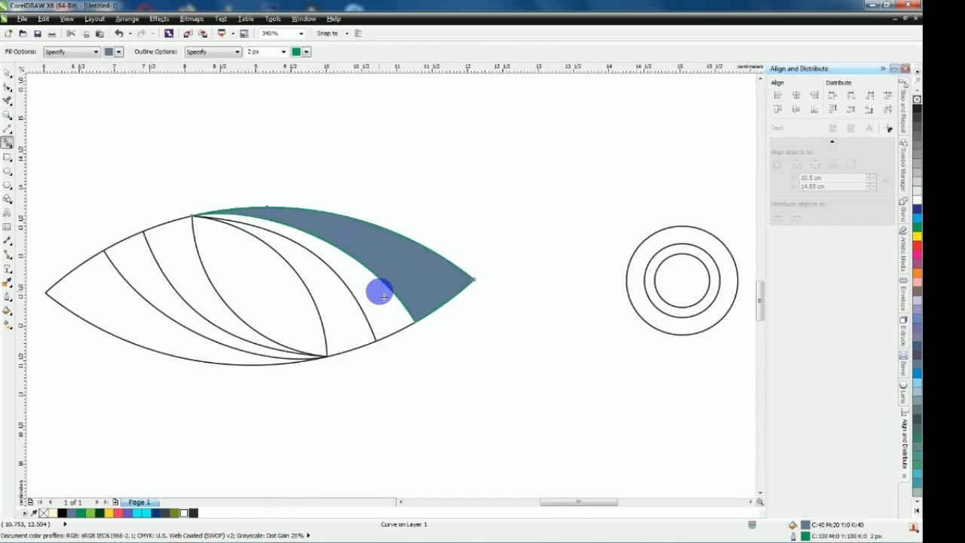
click(383, 295)
click(287, 312)
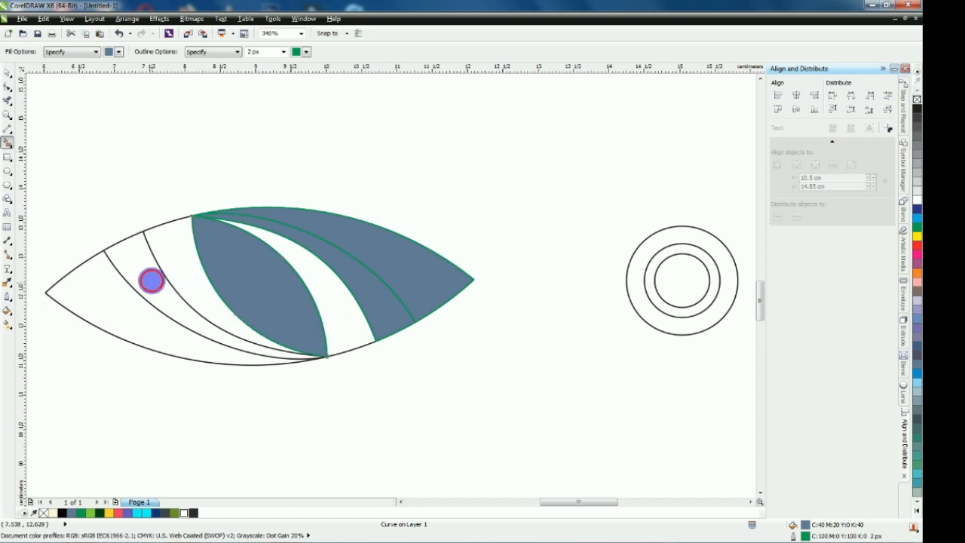
Try Smart Fill on the eye's left bands and undo both fills
click(151, 281)
click(132, 315)
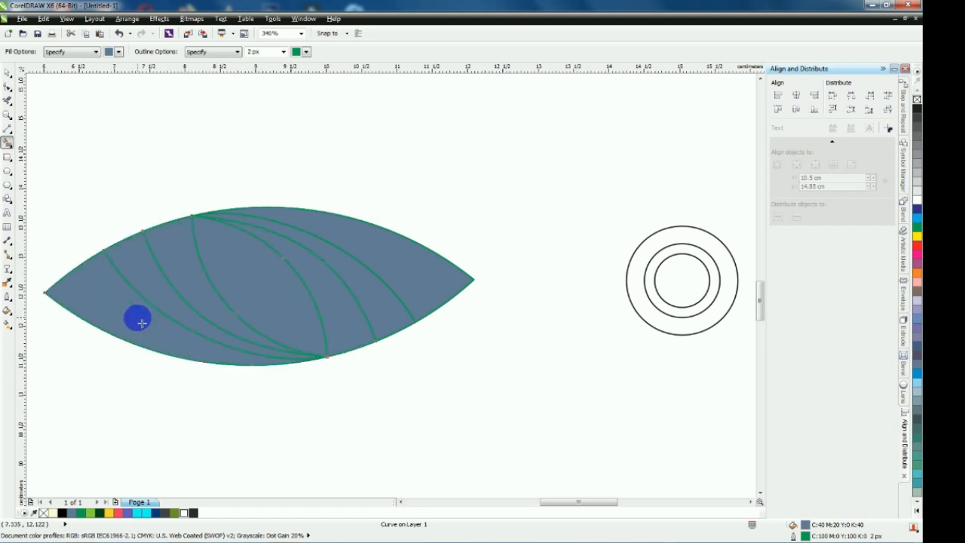
key(ctrl+z)
key(ctrl+z)
Move the lower node of the left bands' curve so it meets the eye outline at the inner lens's lower tip
click(6, 104)
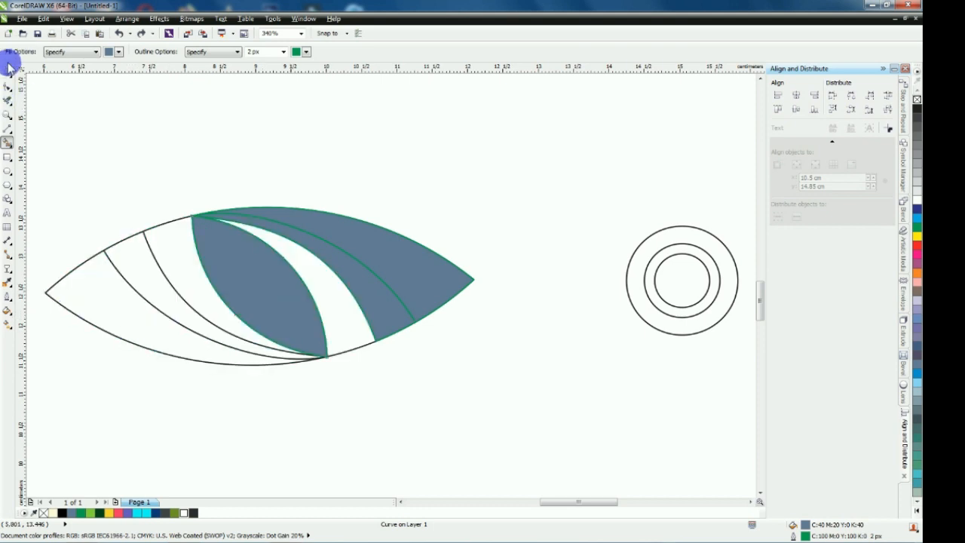
click(8, 88)
scroll(327, 362, up, 5)
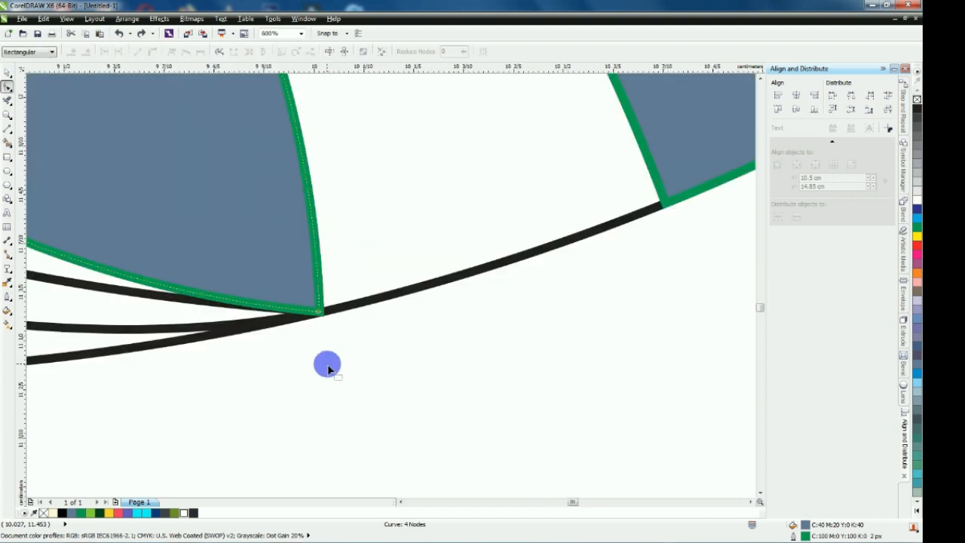
click(176, 328)
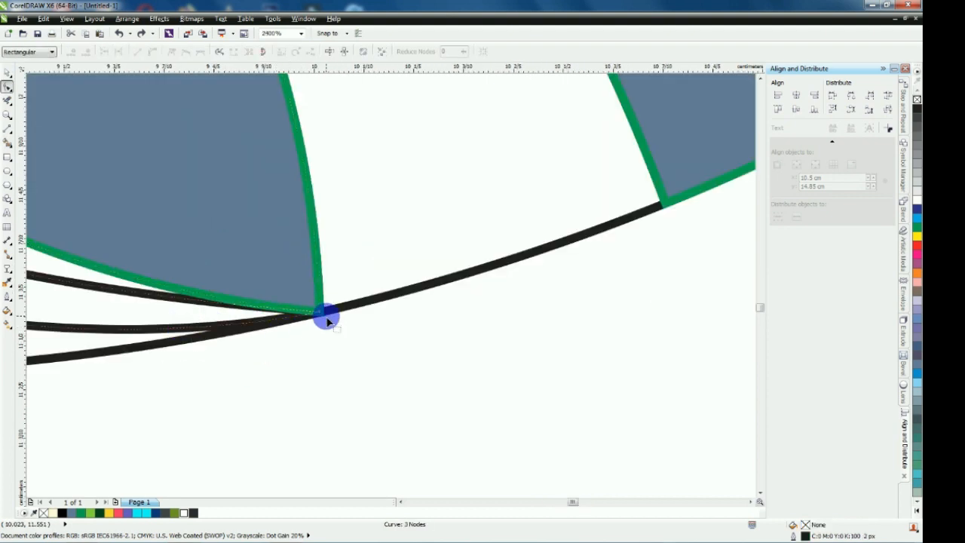
scroll(321, 312, up, 3)
drag(298, 301, 310, 302)
scroll(349, 300, down, 3)
scroll(352, 304, down, 5)
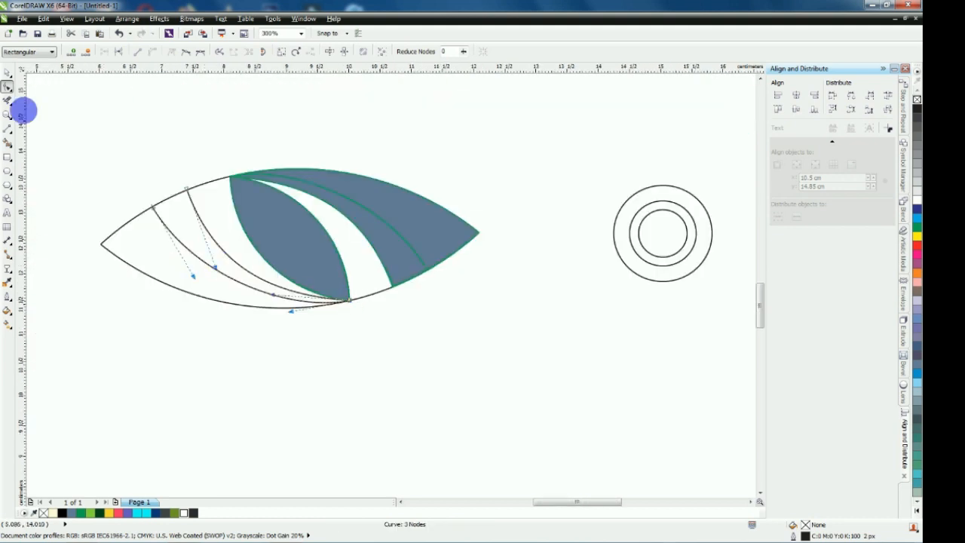
Smart Fill the two left bands of the eye and the disc and both rings of the iris circles in blue-grey
click(9, 143)
click(194, 237)
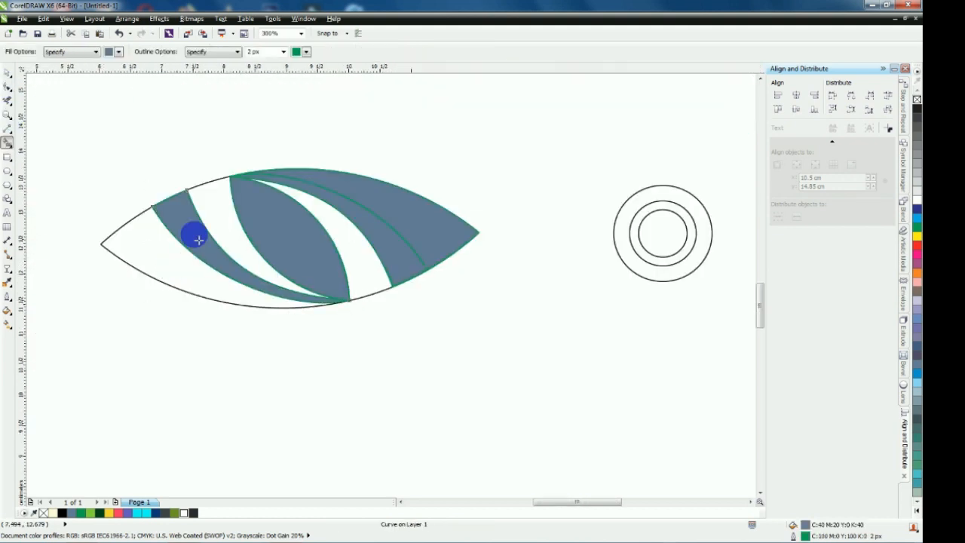
click(148, 273)
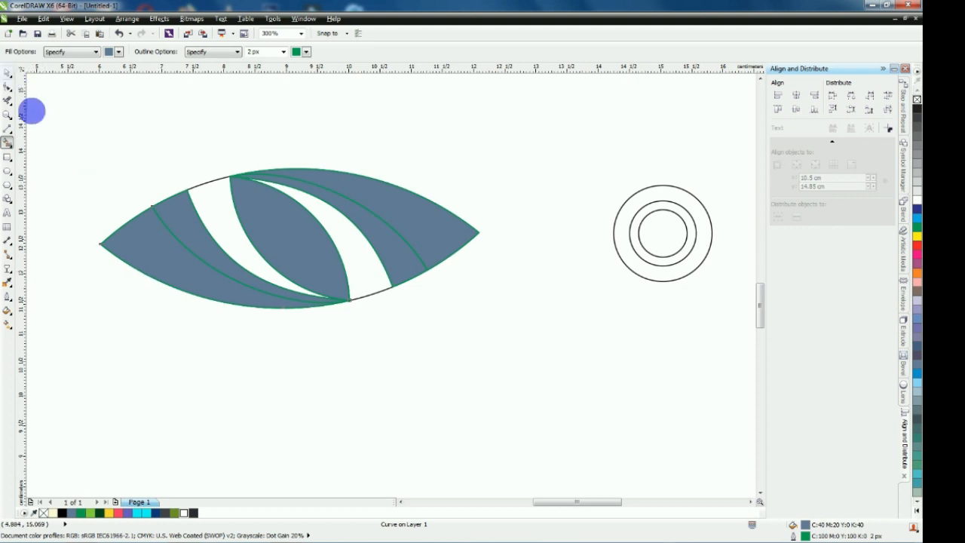
click(651, 235)
click(638, 199)
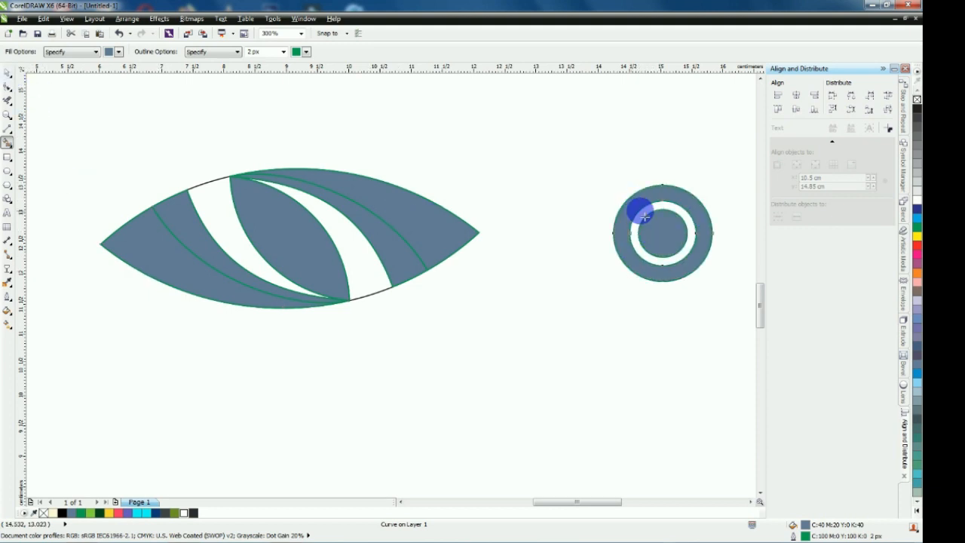
click(650, 210)
Select all the eye's pieces and remove their outlines
click(8, 73)
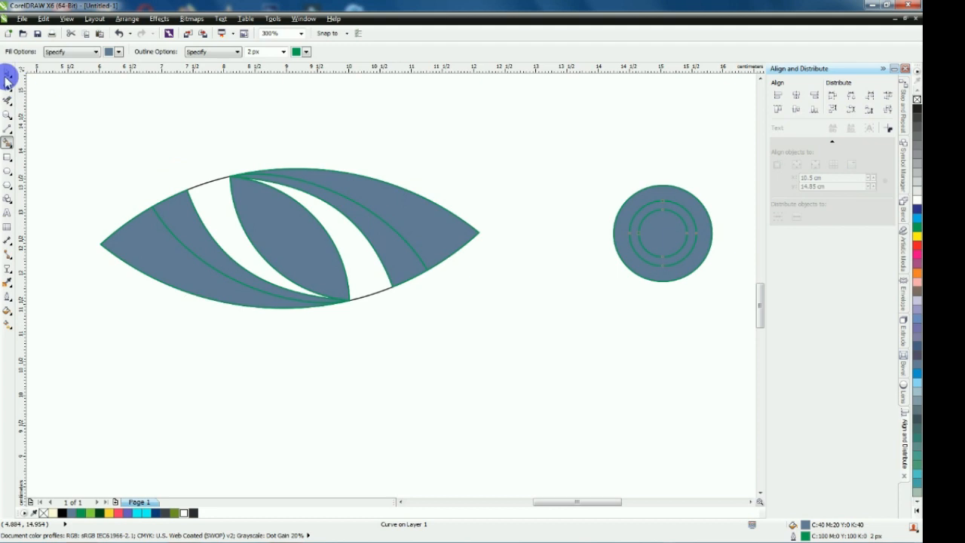
click(131, 112)
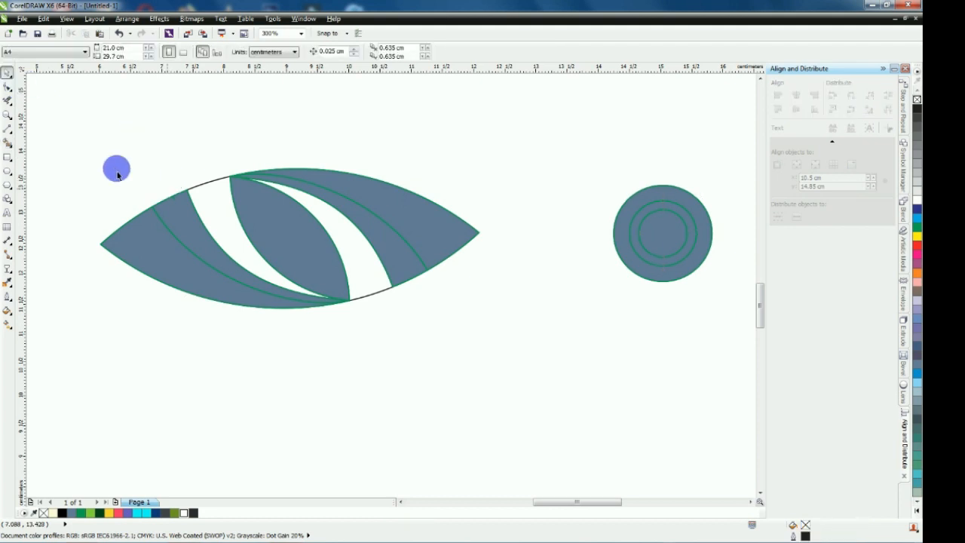
drag(47, 107, 535, 343)
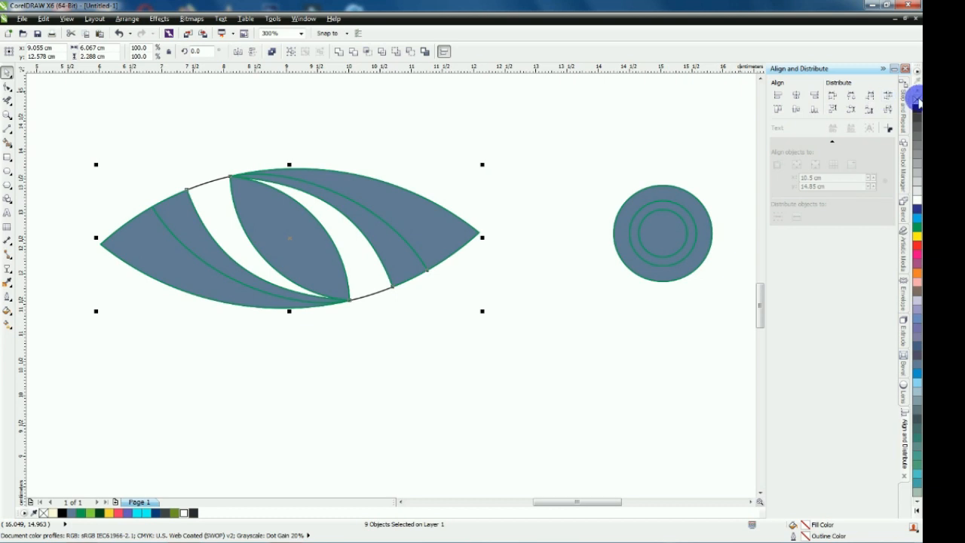
Select the iris circles, move them about 1.2 cm closer to the eye and remove their outlines
drag(524, 155, 726, 315)
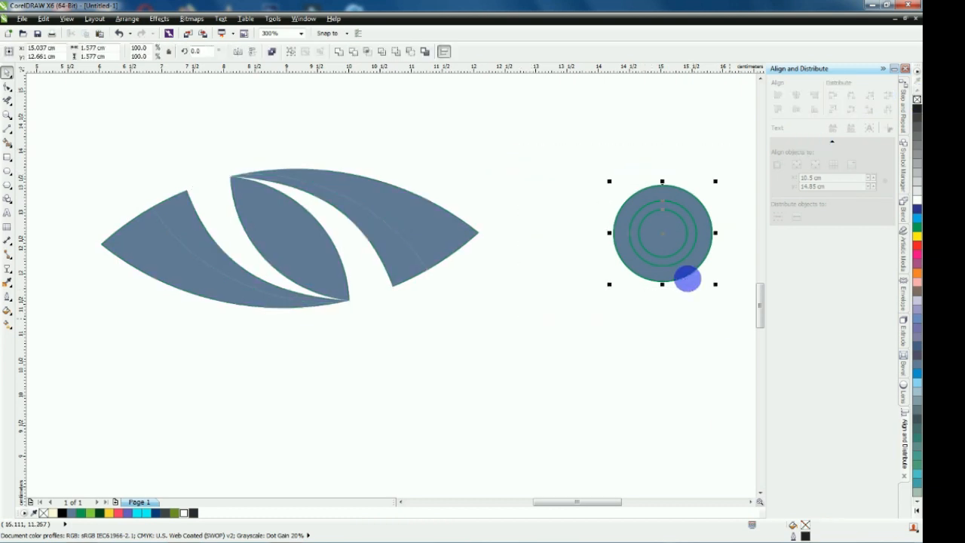
drag(666, 233, 590, 239)
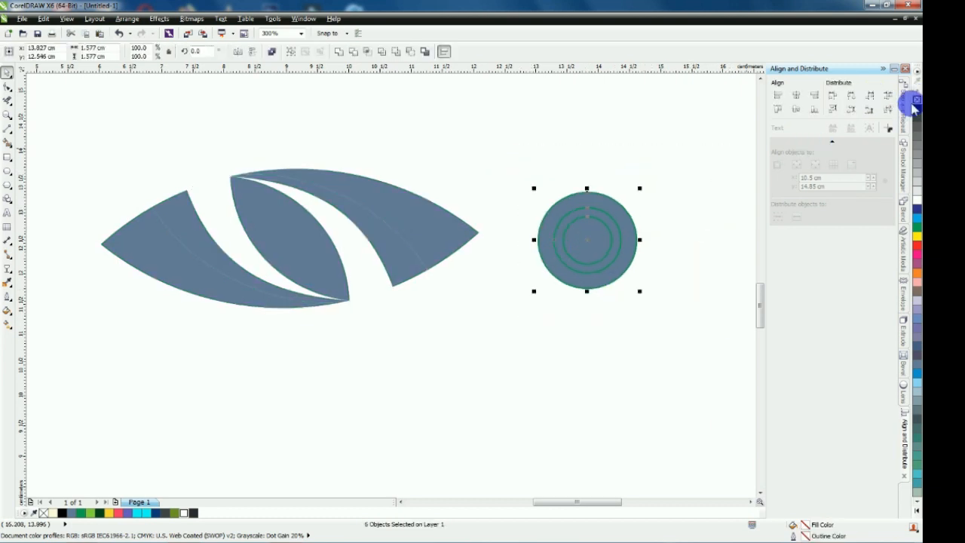
click(633, 151)
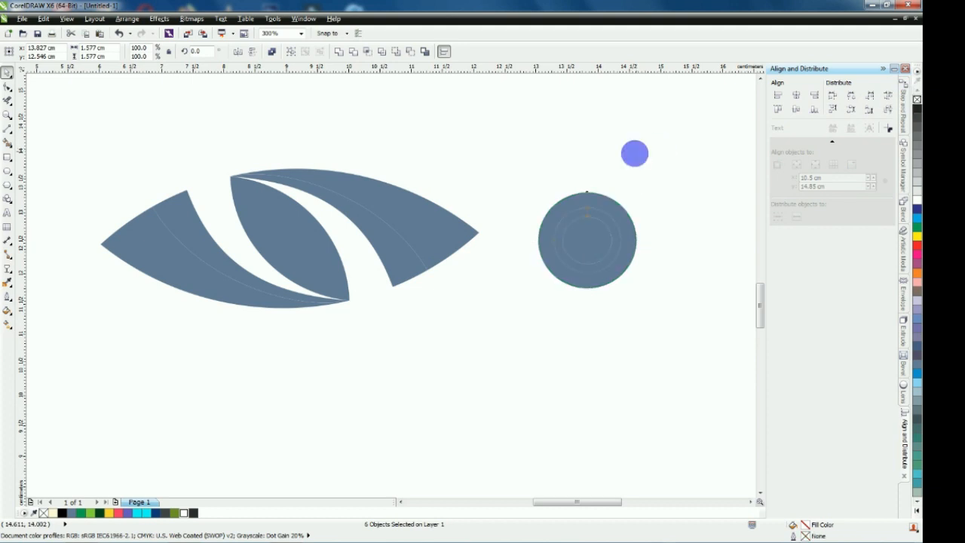
Colour the central lens dark green, the inner right band green and the outer right band yellow (R246 G216 B30)
click(312, 244)
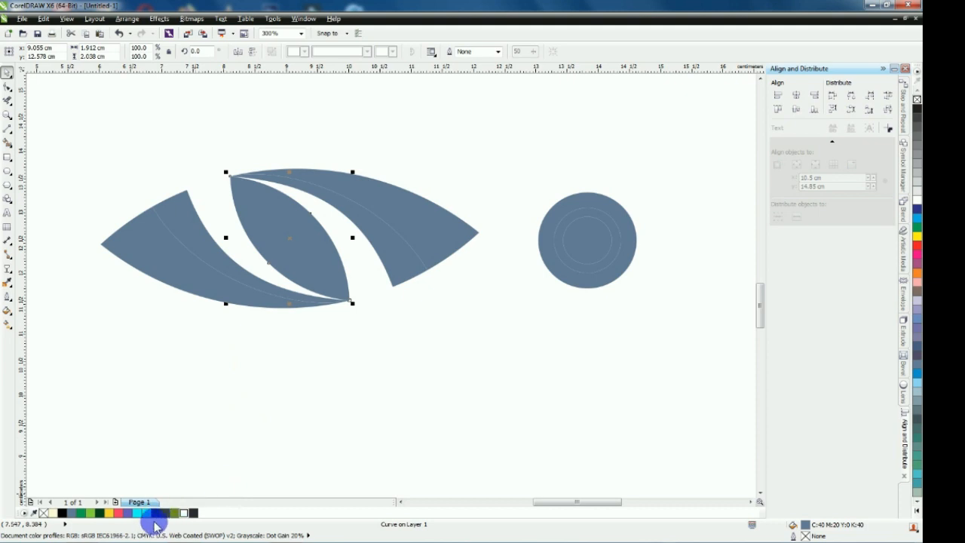
click(100, 512)
click(403, 261)
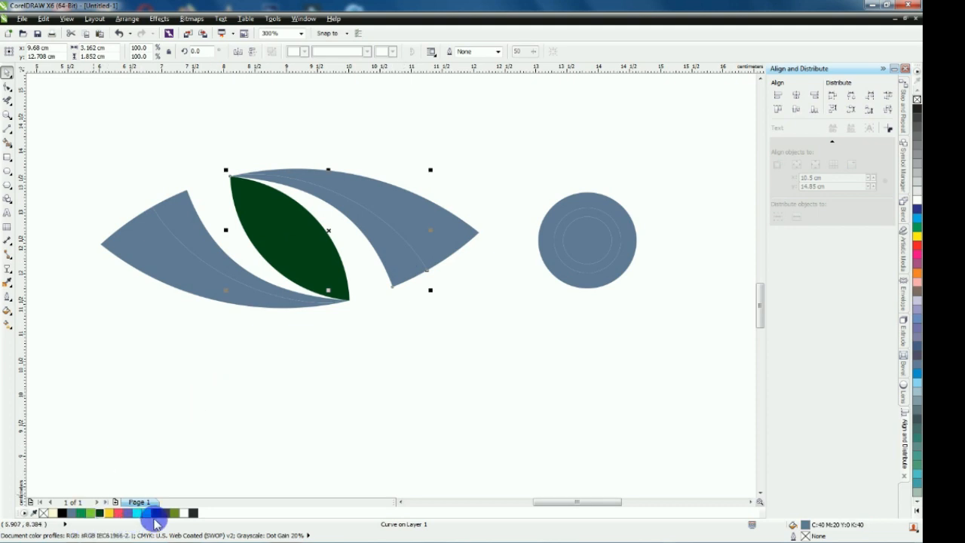
click(82, 513)
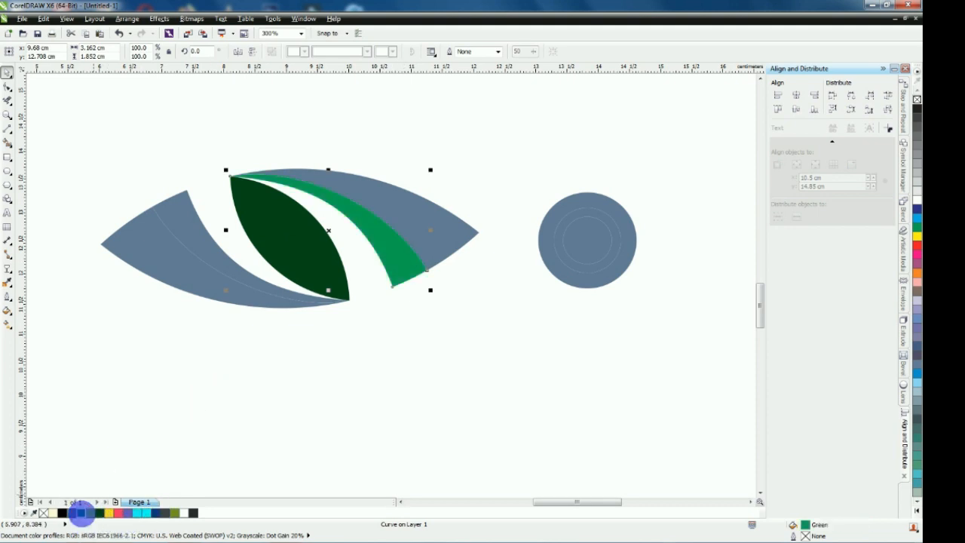
click(415, 223)
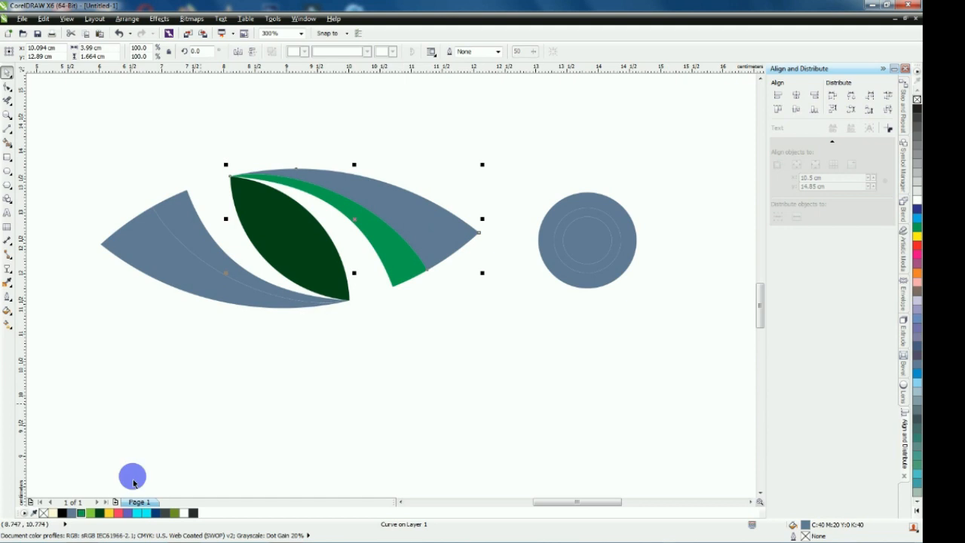
click(109, 512)
Colour the inner left band yellow and the outer left band pinkish red
click(203, 256)
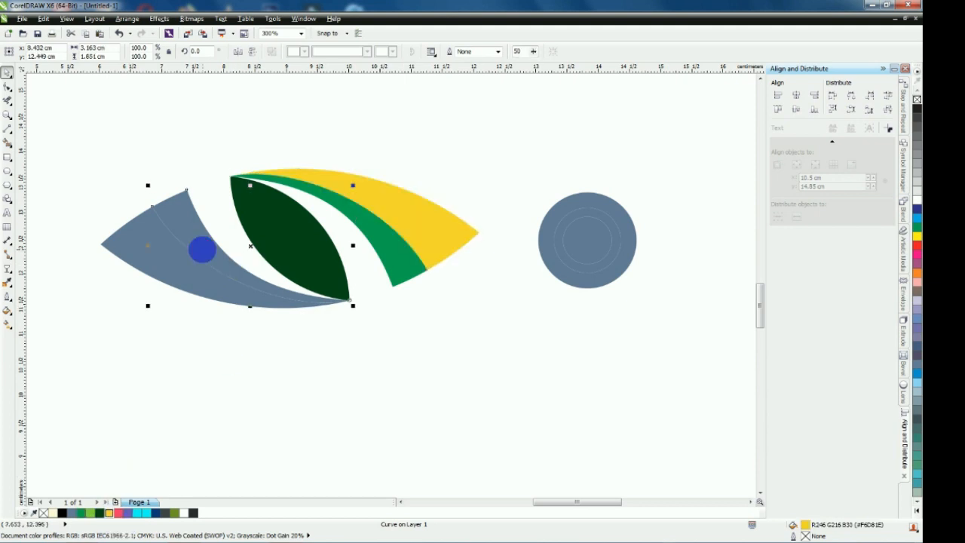
click(109, 513)
click(168, 263)
click(119, 513)
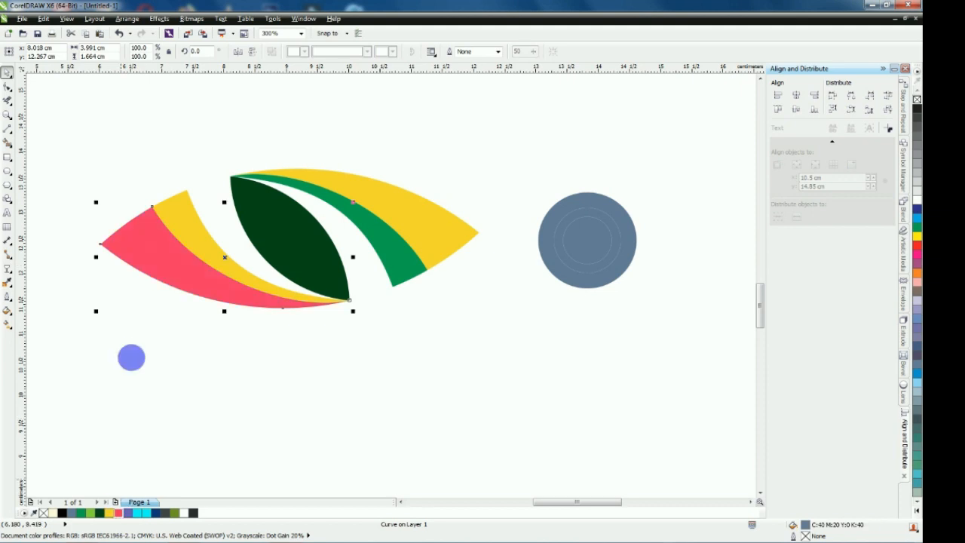
click(132, 355)
Apply a linear Interactive Fill to the outer right band, running from yellow to purple
click(420, 205)
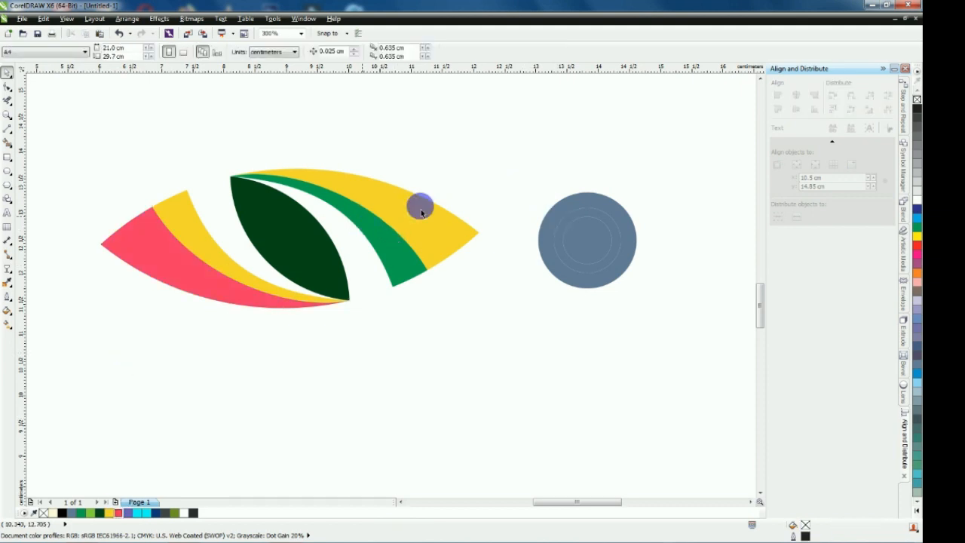
click(7, 325)
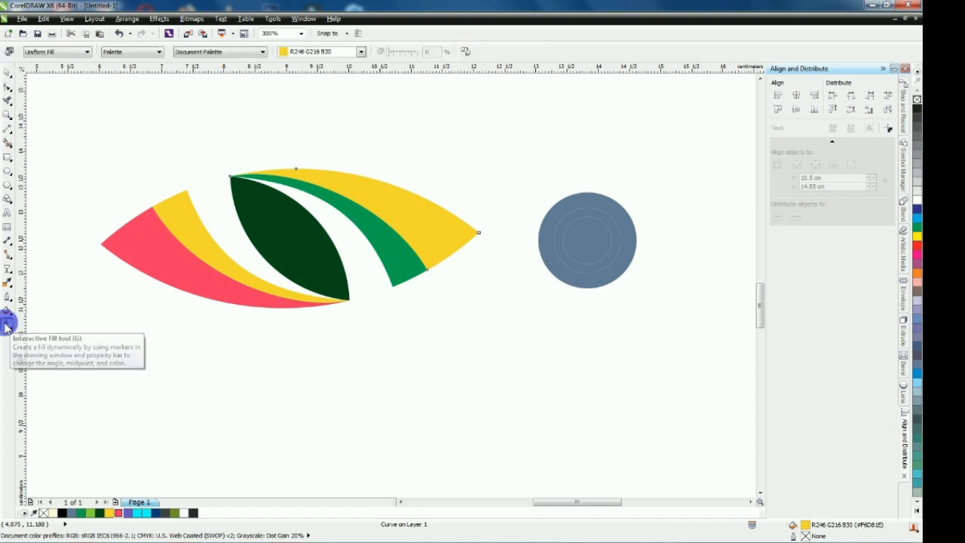
drag(273, 172, 428, 269)
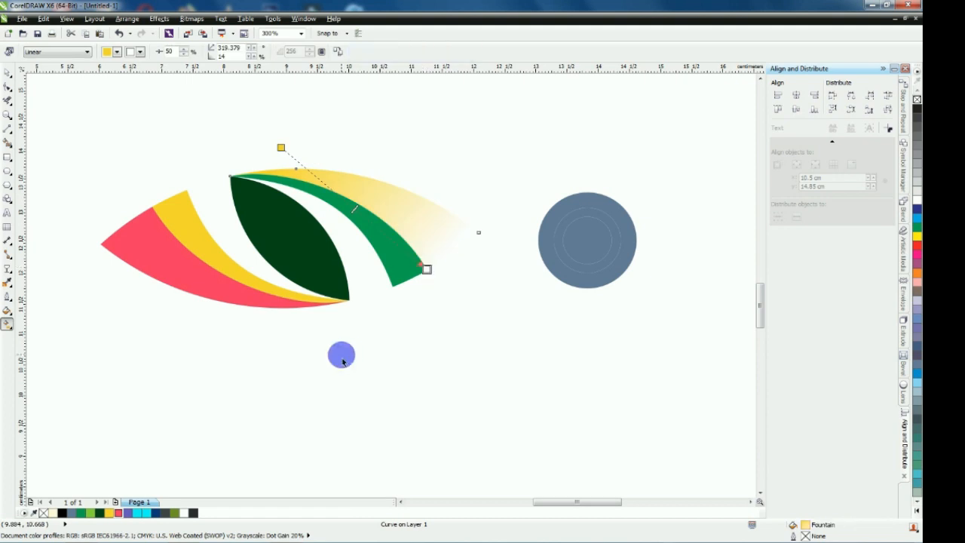
click(128, 514)
drag(129, 516, 357, 292)
Reposition both ends of the outer right band's gradient so it runs steeply downward at about 282°, ending near the lens's lower tip
drag(228, 174, 271, 126)
drag(359, 296, 308, 305)
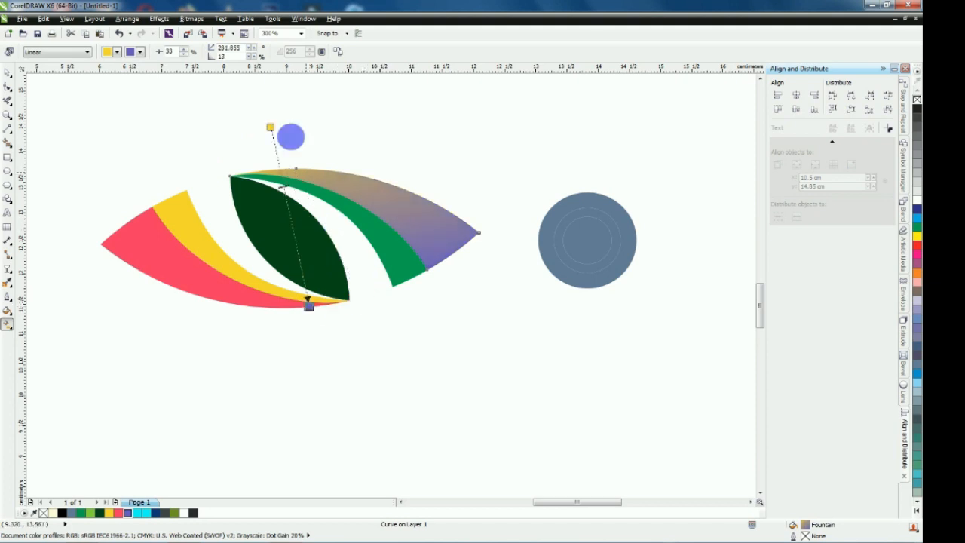
drag(271, 129, 260, 164)
Fine-tune the outer right band's gradient, setting its midpoint to 27% and shifting its yellow start for an angle of about 274°
scroll(285, 204, up, 2)
click(283, 262)
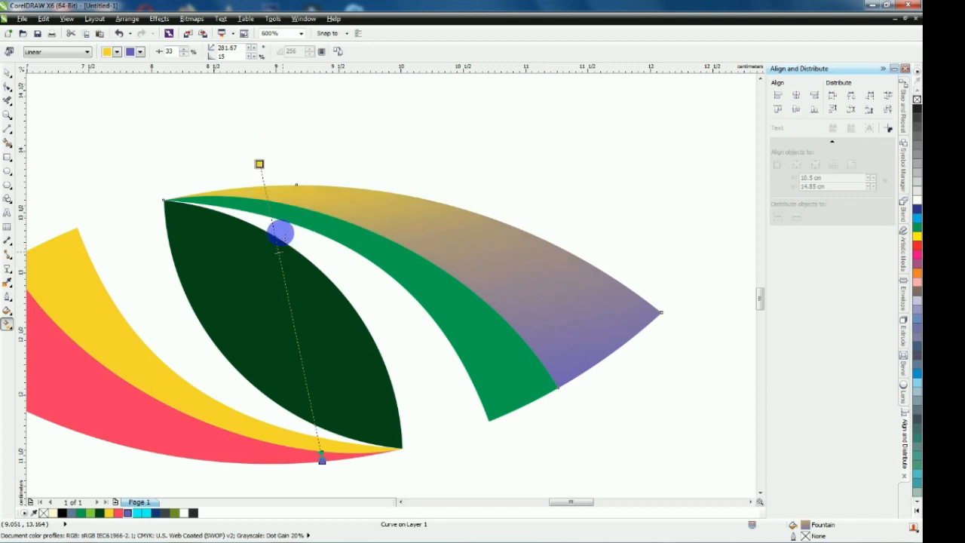
drag(280, 233, 309, 261)
click(259, 164)
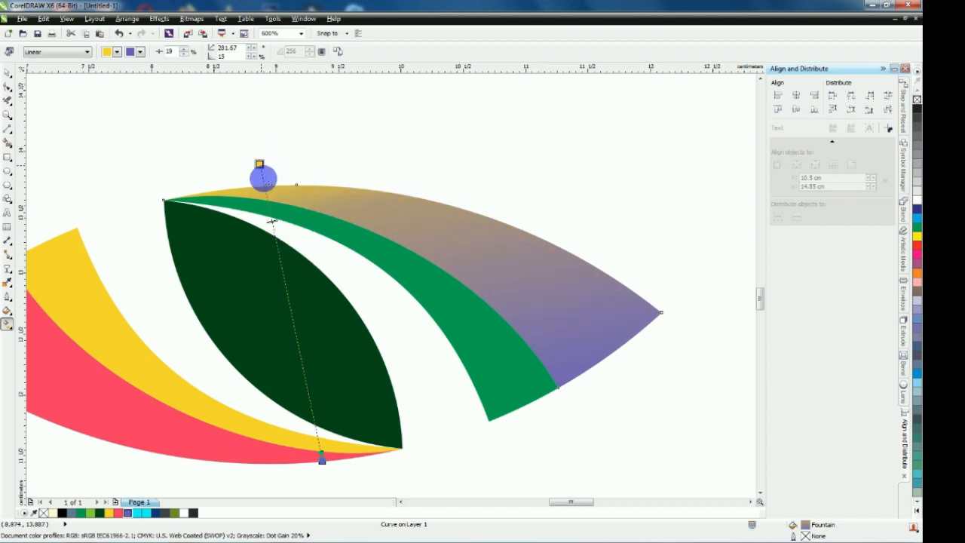
drag(268, 182, 263, 178)
click(292, 240)
drag(279, 234, 325, 224)
click(263, 178)
drag(263, 178, 302, 158)
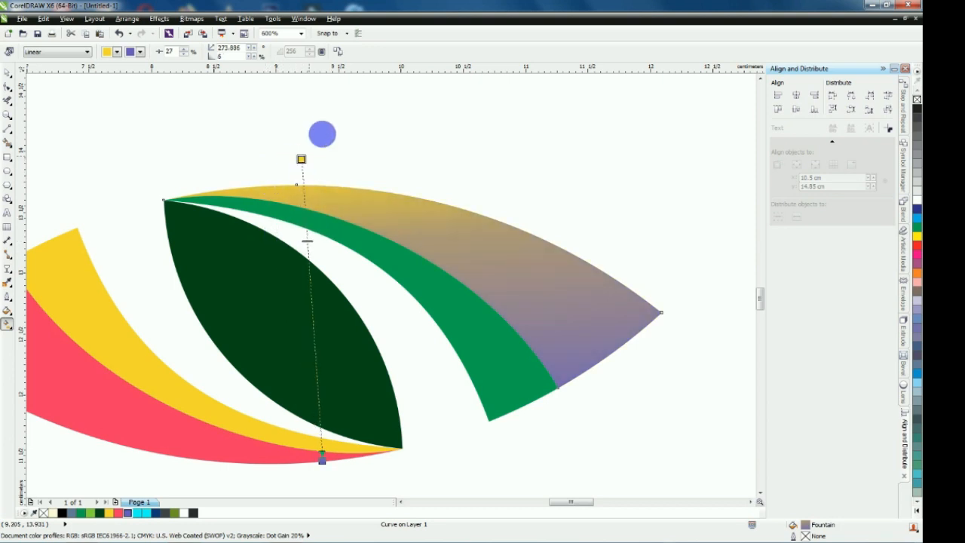
Nudge the purple end of the outer right band's gradient near the lens's lower tip and deselect the band
scroll(322, 134, down, 2)
click(316, 291)
drag(317, 291, 322, 294)
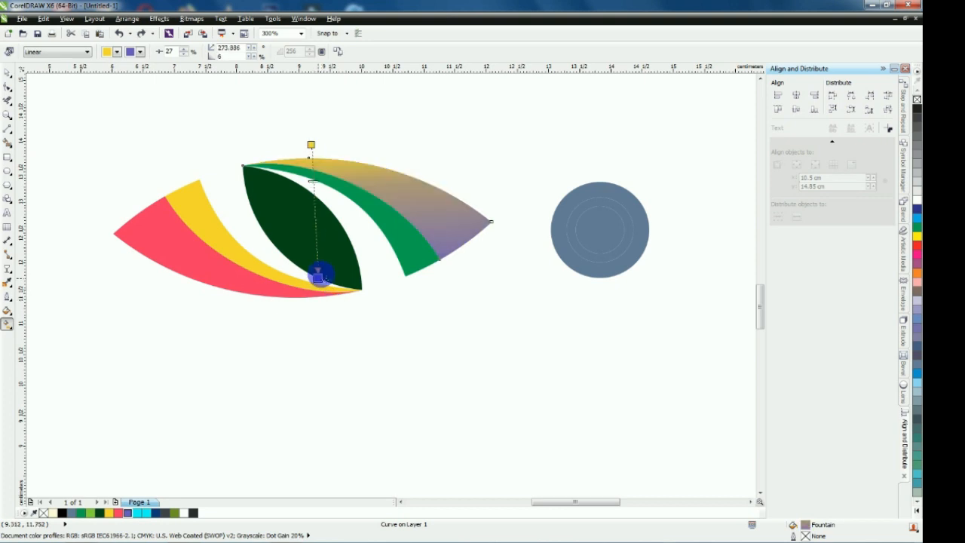
click(389, 142)
scroll(339, 264, down, 2)
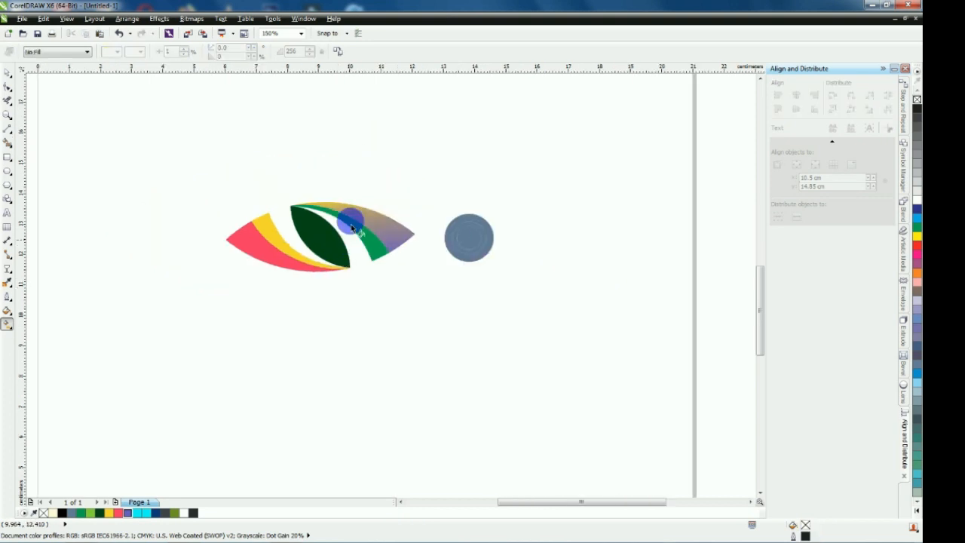
scroll(349, 226, up, 2)
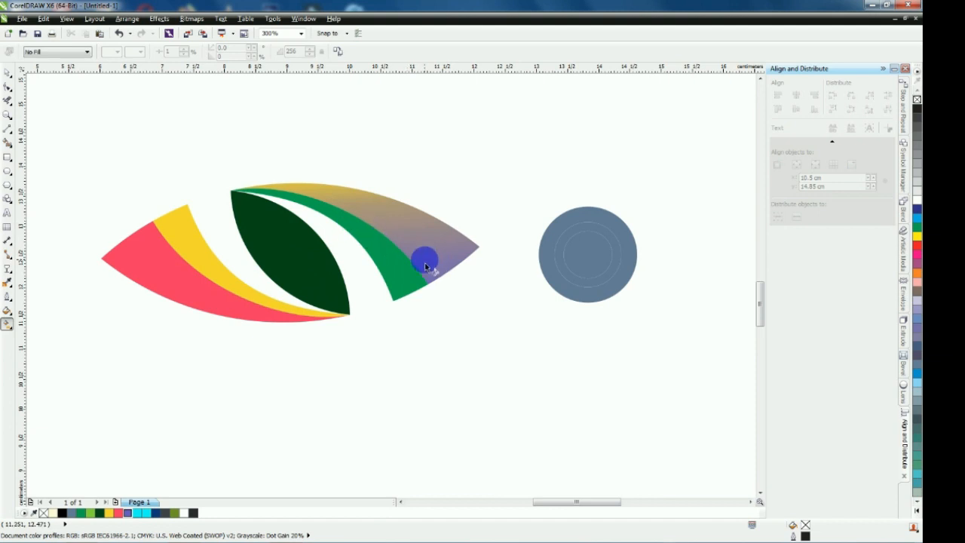
Apply a linear Interactive Fill to the inner right band, running steeply down from green to yellow at about 284° with a 44% midpoint
click(400, 266)
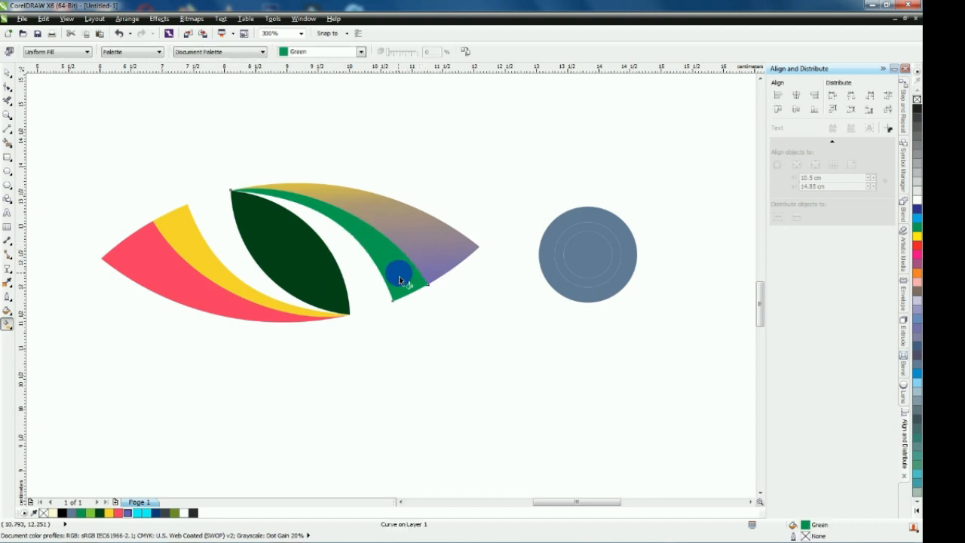
drag(302, 162, 354, 329)
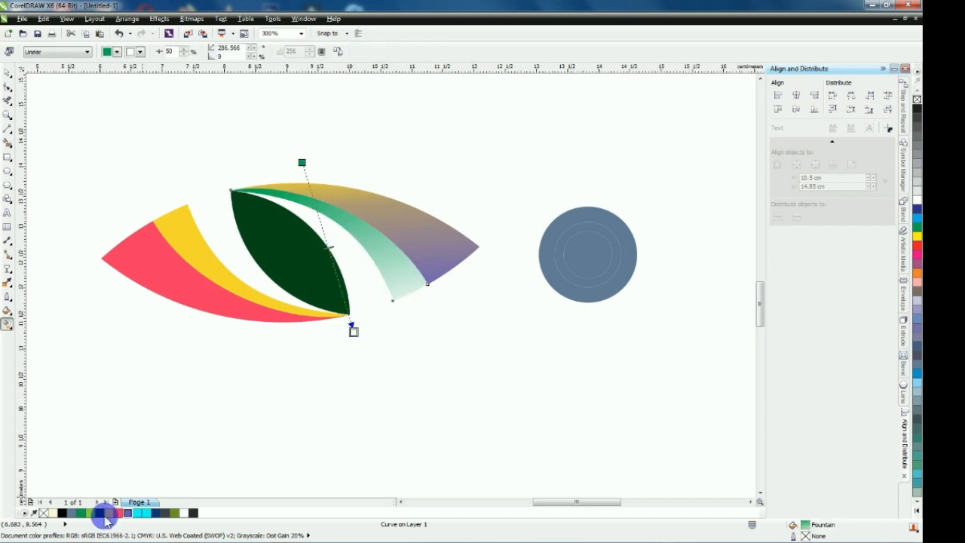
click(302, 161)
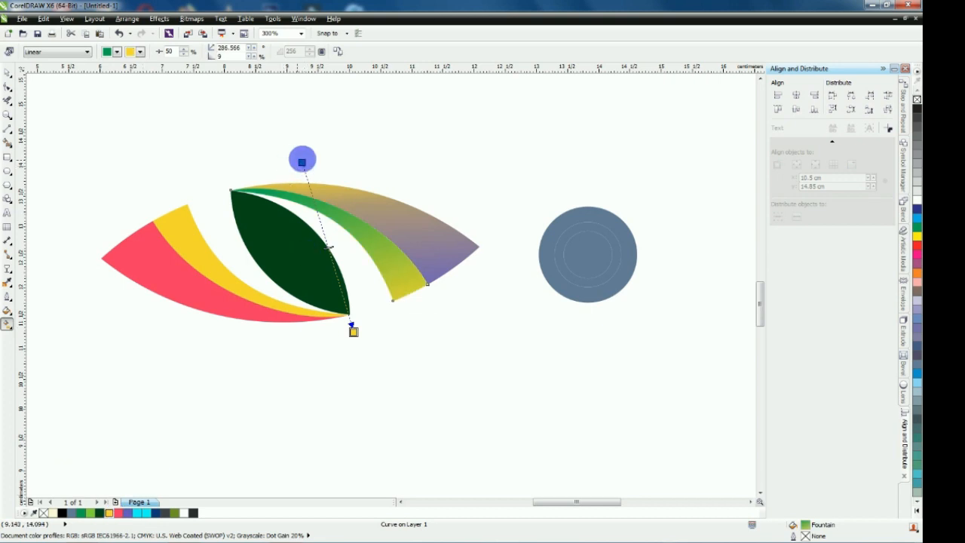
drag(306, 151, 310, 146)
scroll(333, 227, up, 1)
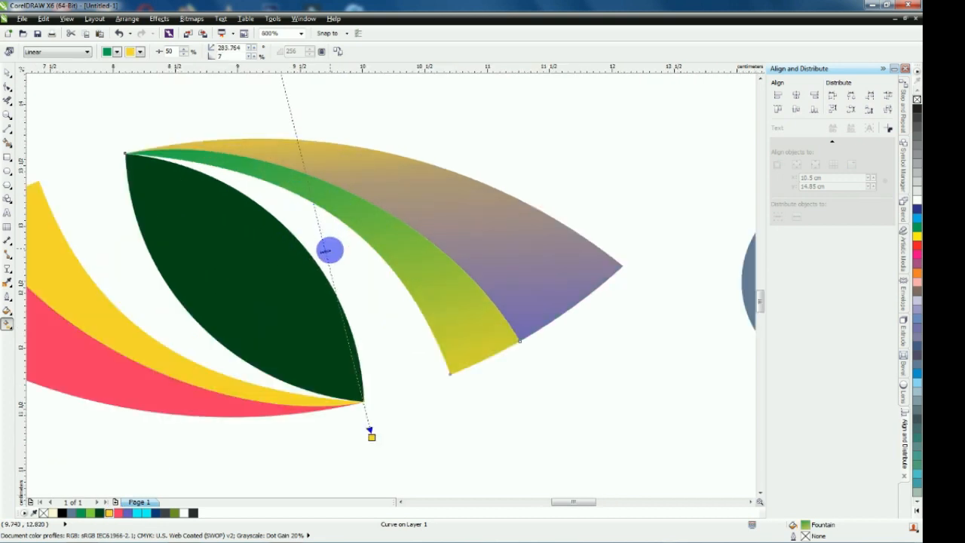
scroll(344, 256, down, 1)
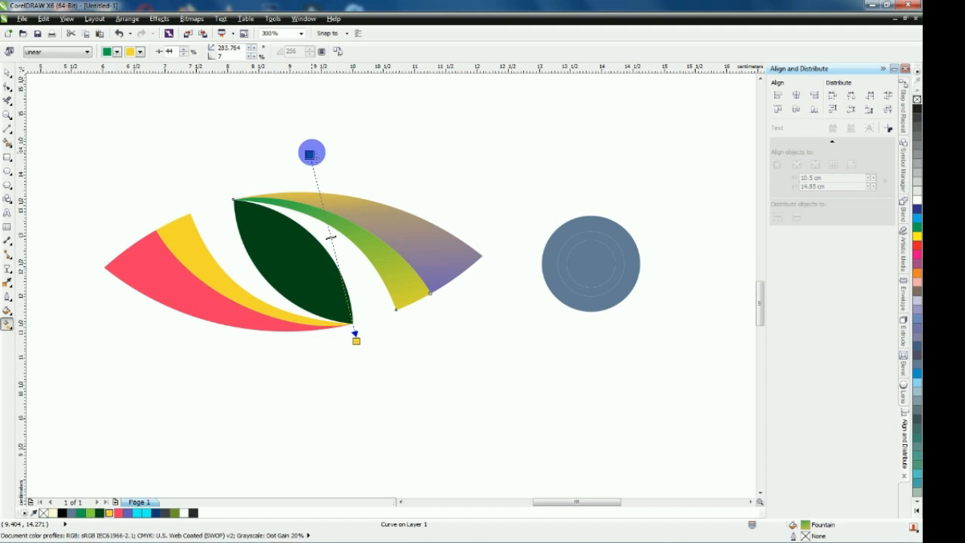
Reposition the inner right band's gradient so its yellow end sits at the lens's lower tip, and set its midpoint to 34%
drag(349, 197, 325, 338)
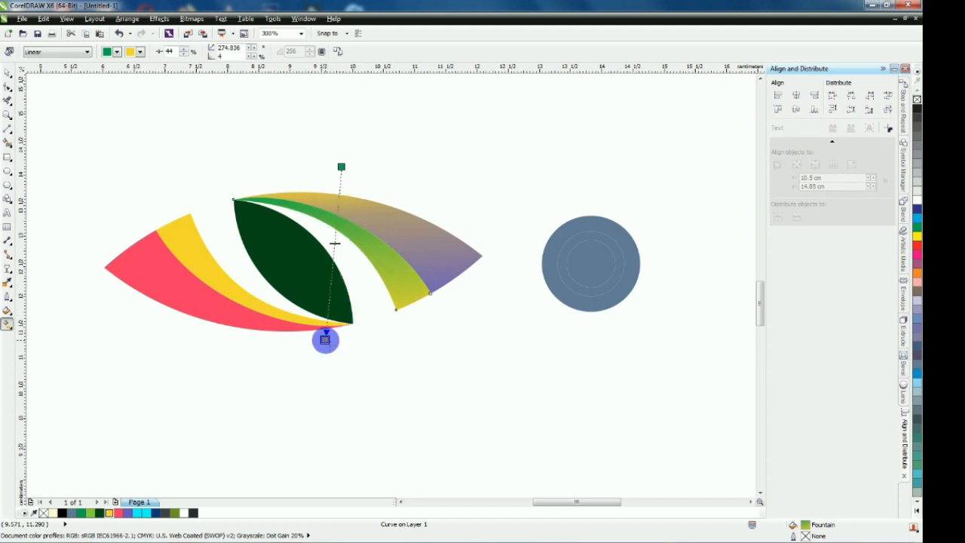
drag(341, 164, 381, 171)
scroll(373, 235, up, 1)
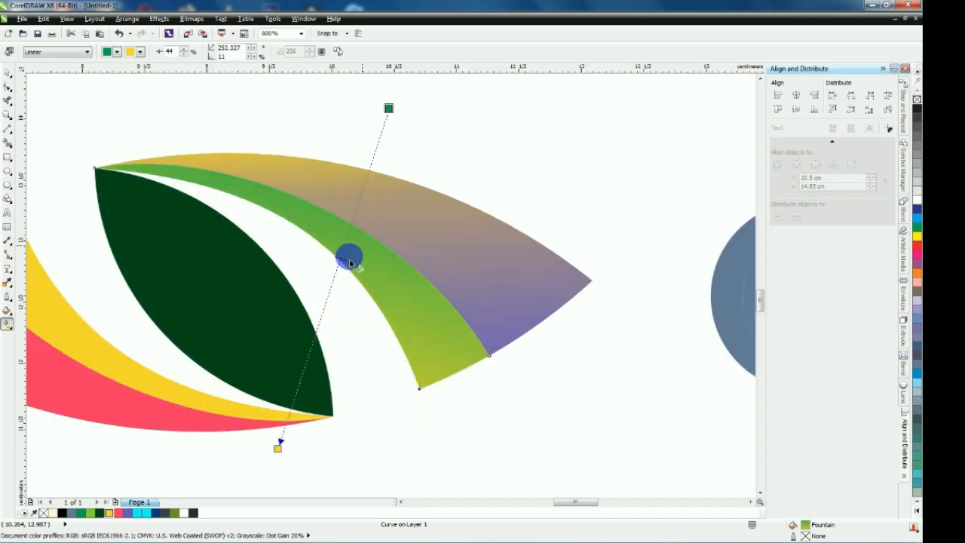
drag(389, 107, 384, 126)
drag(338, 266, 345, 236)
scroll(329, 347, down, 1)
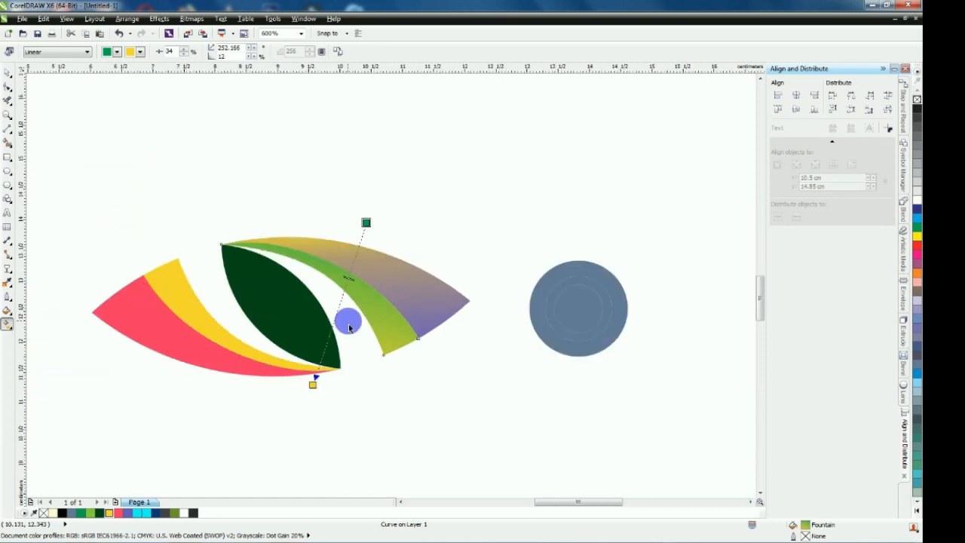
drag(315, 383, 335, 367)
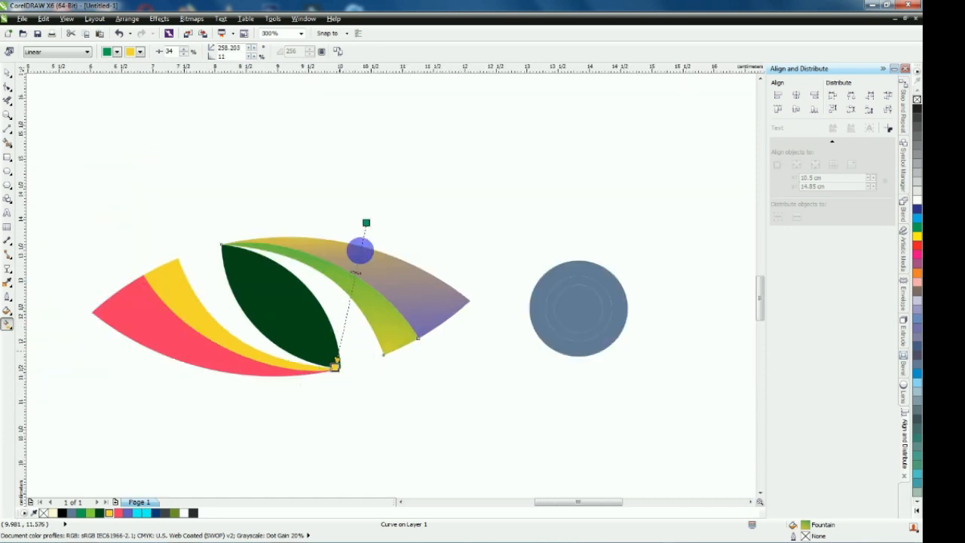
drag(367, 222, 355, 218)
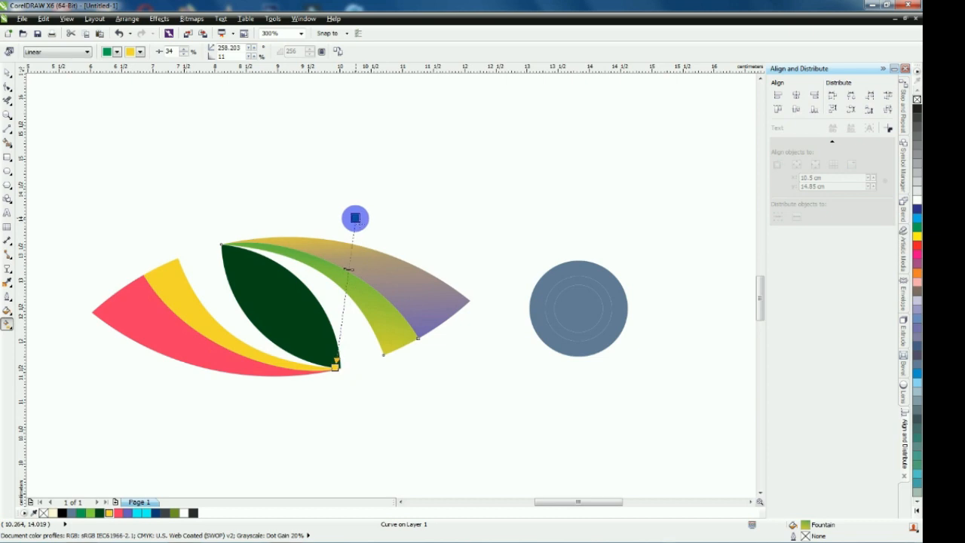
click(411, 226)
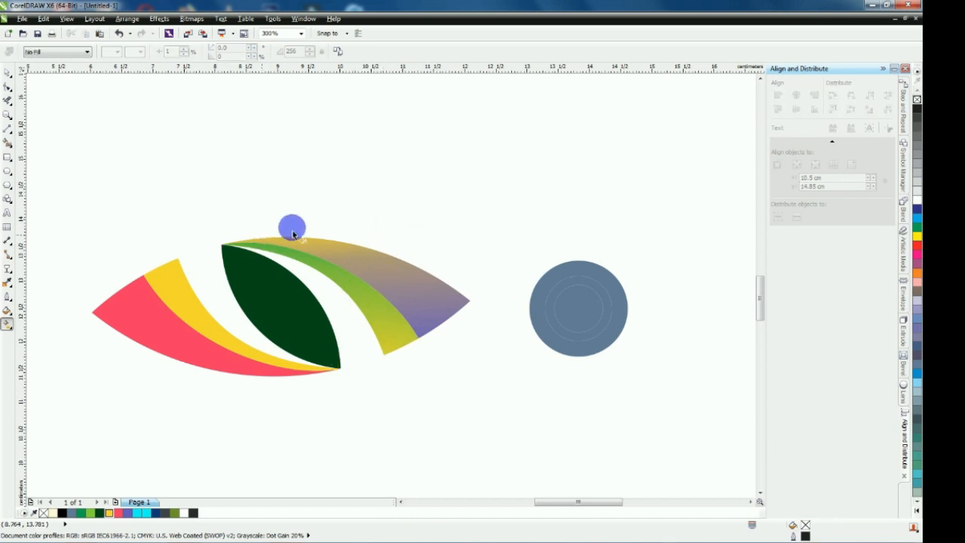
Apply a linear Interactive Fill to the central lens, running downward from dark green to cyan
scroll(300, 249, down, 1)
scroll(301, 250, up, 2)
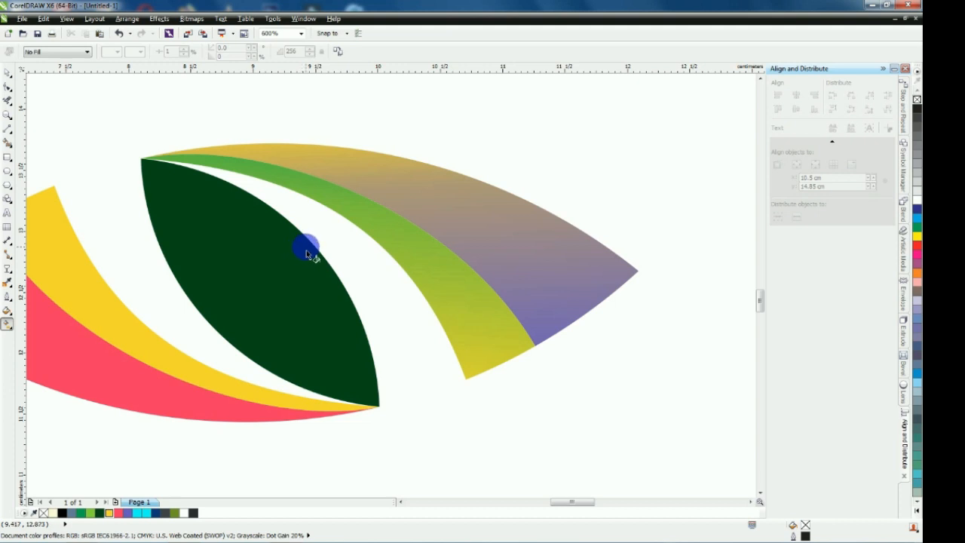
scroll(373, 195, down, 1)
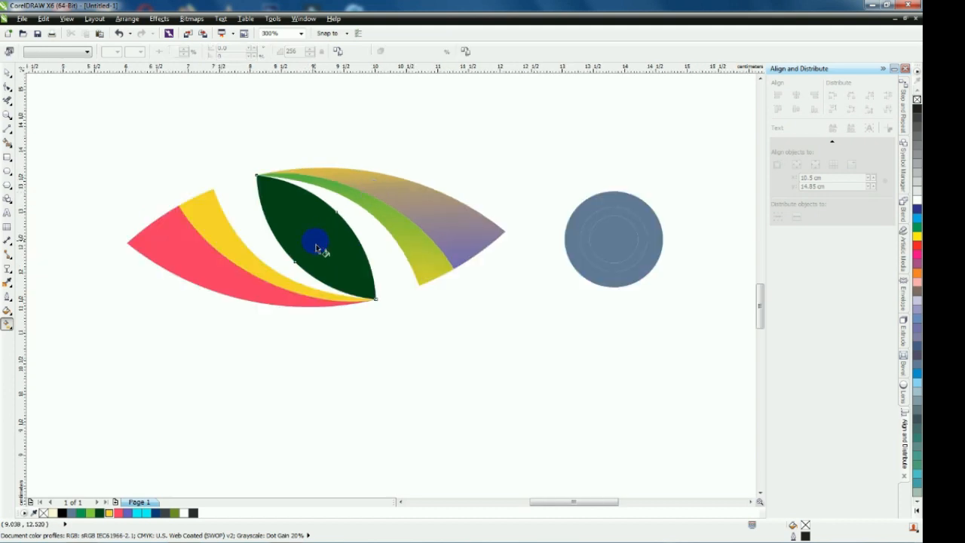
click(319, 248)
drag(308, 279, 297, 316)
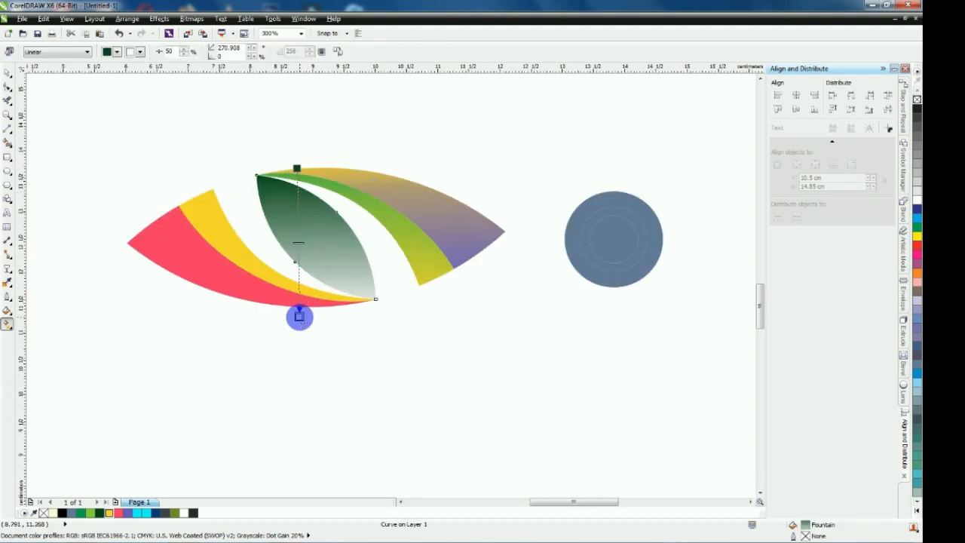
click(100, 513)
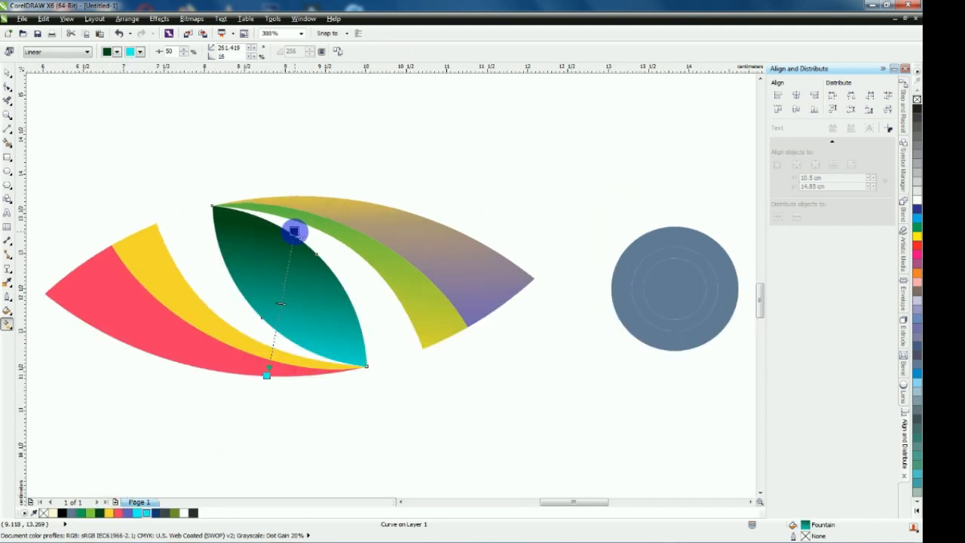
Adjust both ends of the lens's gradient to an angle of about 262° and set its midpoint to 35%
drag(294, 229, 293, 249)
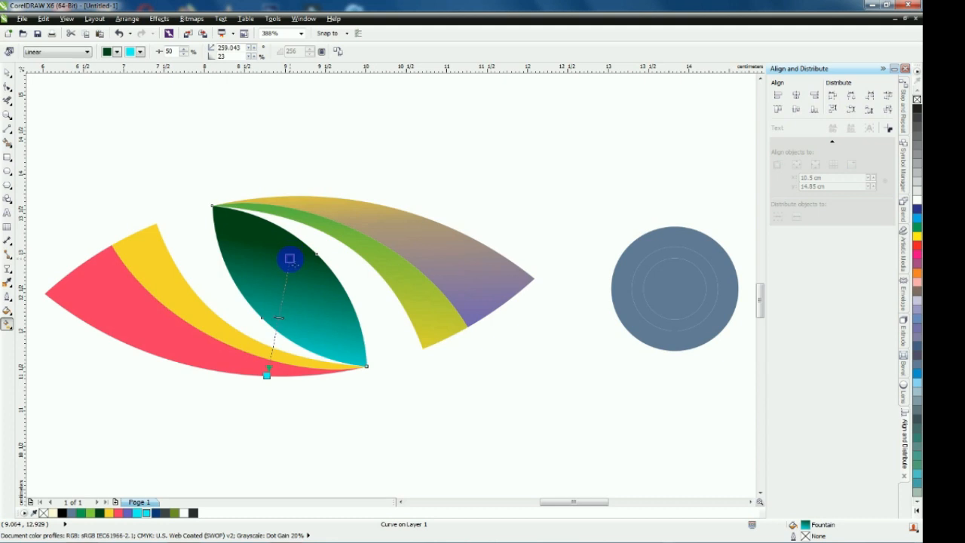
click(266, 379)
drag(266, 374, 262, 411)
drag(290, 259, 288, 254)
drag(279, 332, 280, 305)
drag(290, 245, 290, 232)
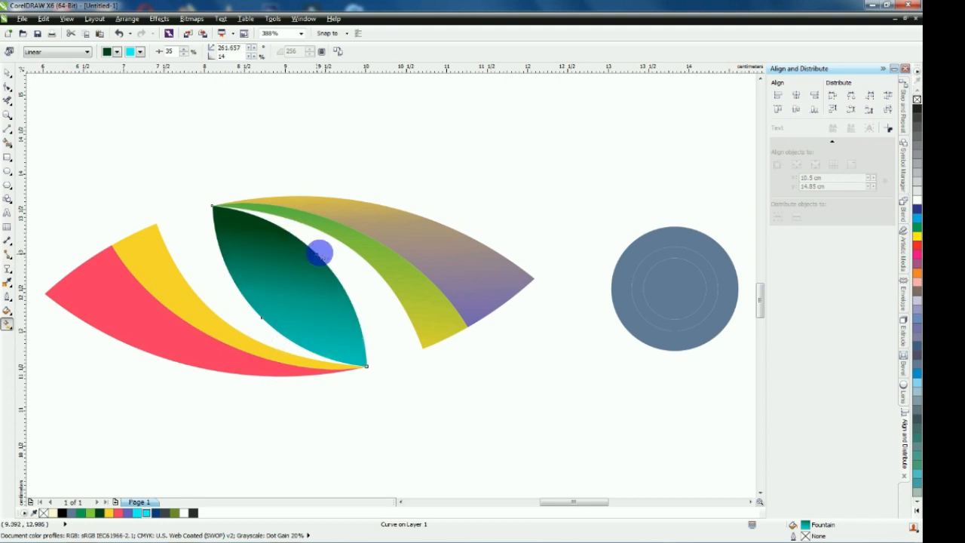
click(265, 269)
scroll(256, 270, down, 2)
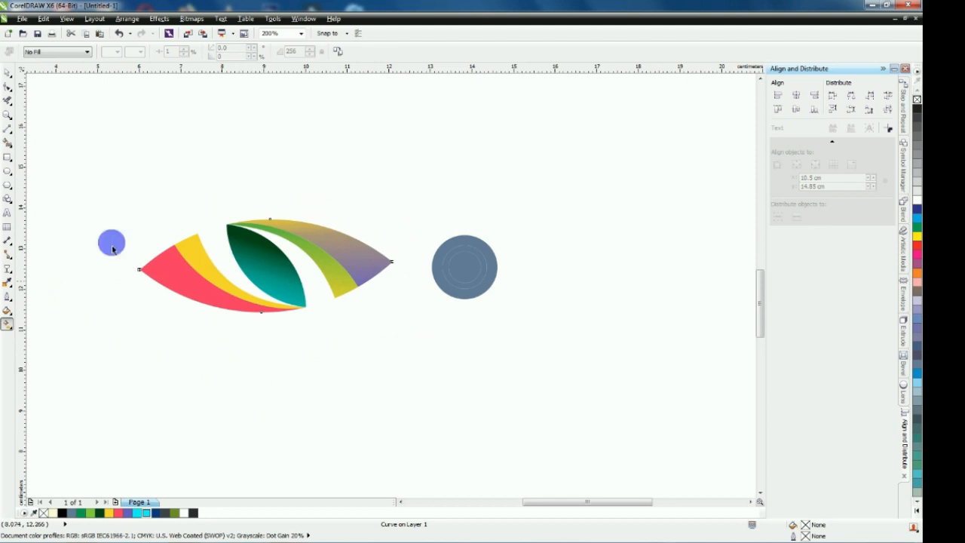
Apply a linear Interactive Fill to the inner left band, running diagonally from yellow at its upper tip to pinkish red near the lens's lower tip
click(7, 73)
click(279, 239)
scroll(240, 279, up, 2)
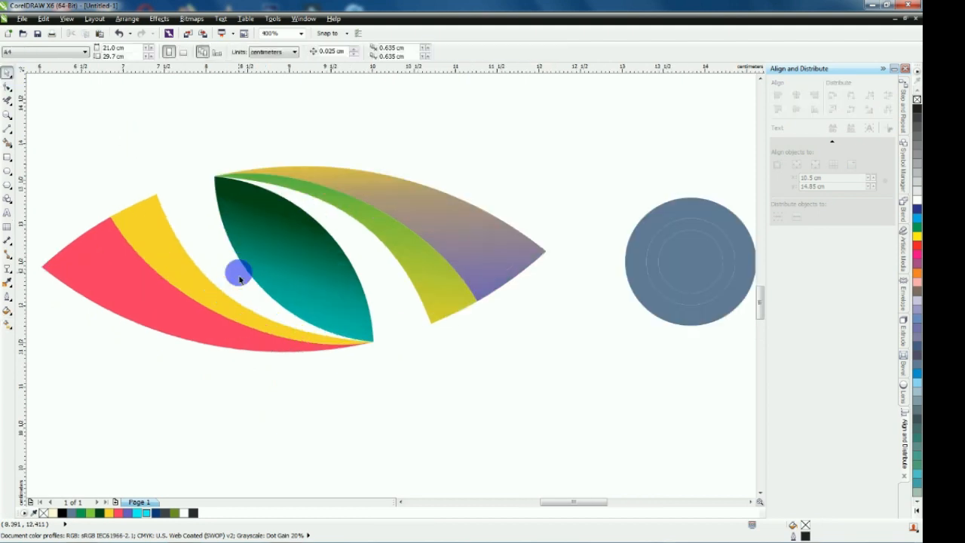
click(192, 284)
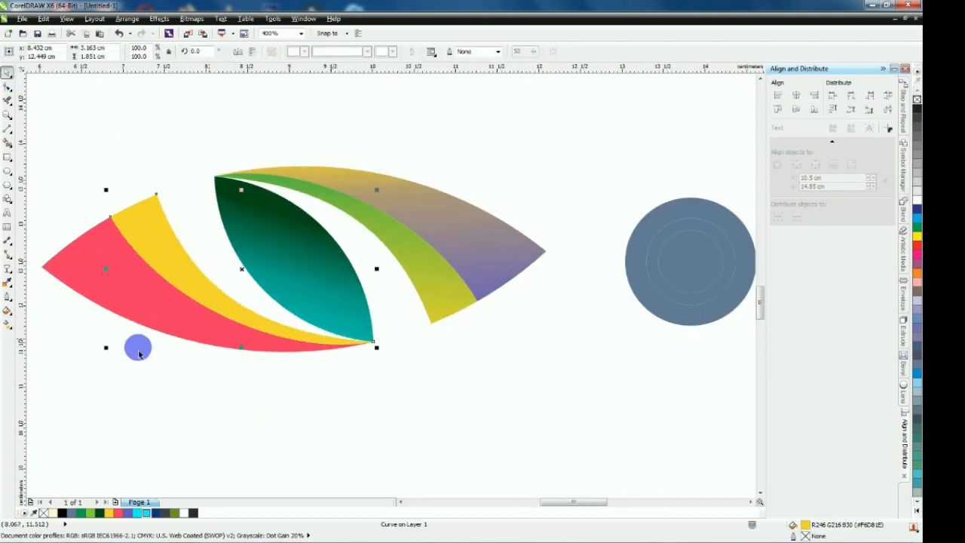
click(6, 326)
drag(318, 355, 325, 420)
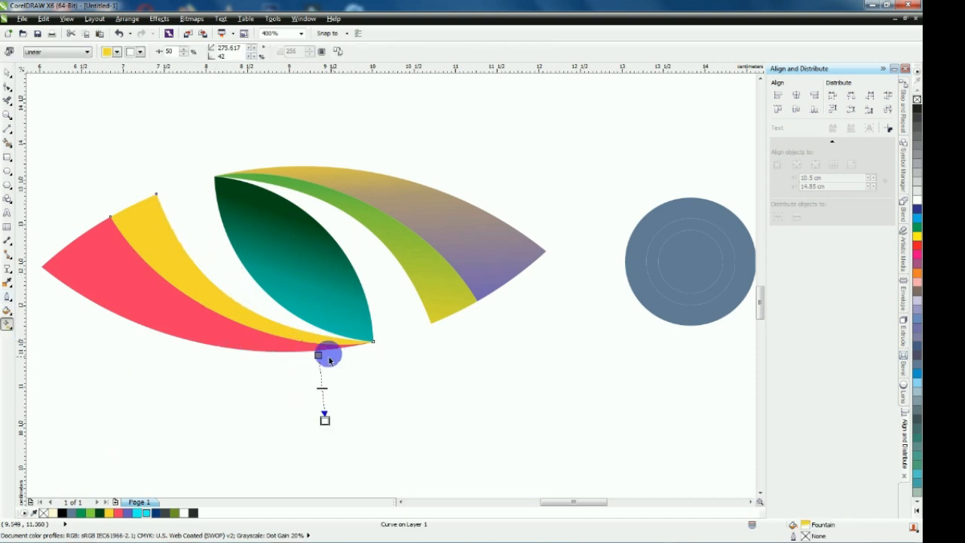
drag(317, 354, 157, 197)
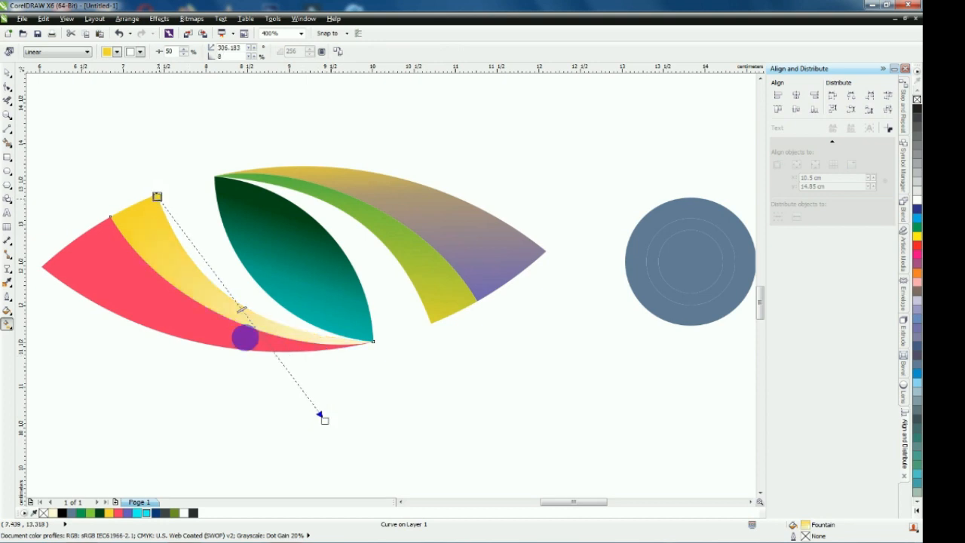
drag(325, 419, 330, 372)
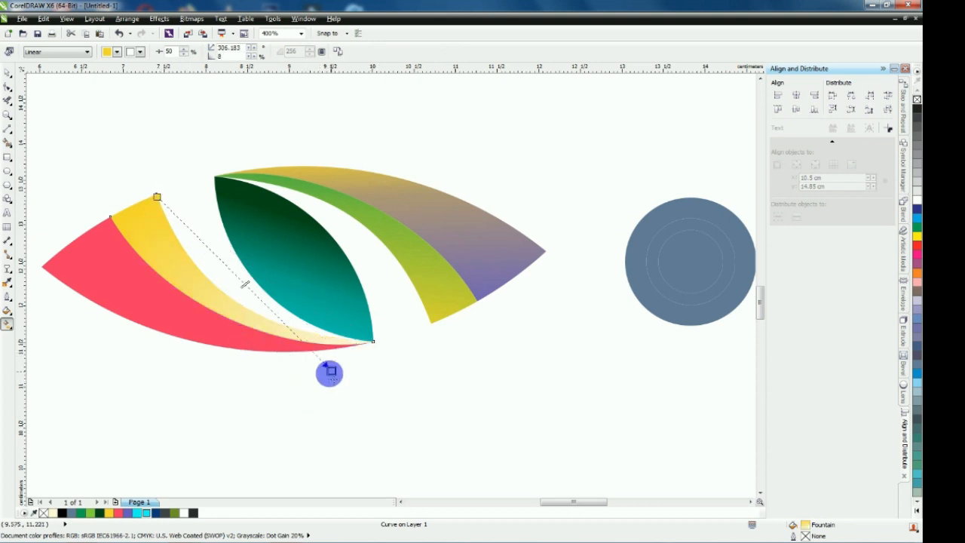
click(117, 512)
Fine-tune the inner left band's gradient to an angle of about 316° with its midpoint at 42%
drag(247, 279, 246, 301)
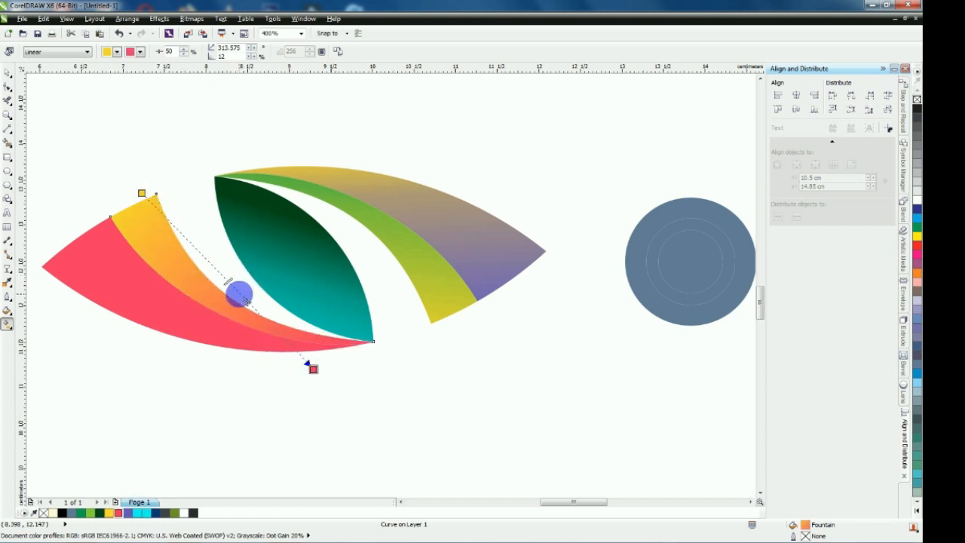
drag(142, 192, 149, 175)
drag(231, 273, 246, 291)
drag(305, 368, 355, 366)
click(272, 285)
Apply a linear Interactive Fill to the outer left band, running from pinkish red to yellow at about 309°
click(204, 327)
drag(111, 220, 271, 411)
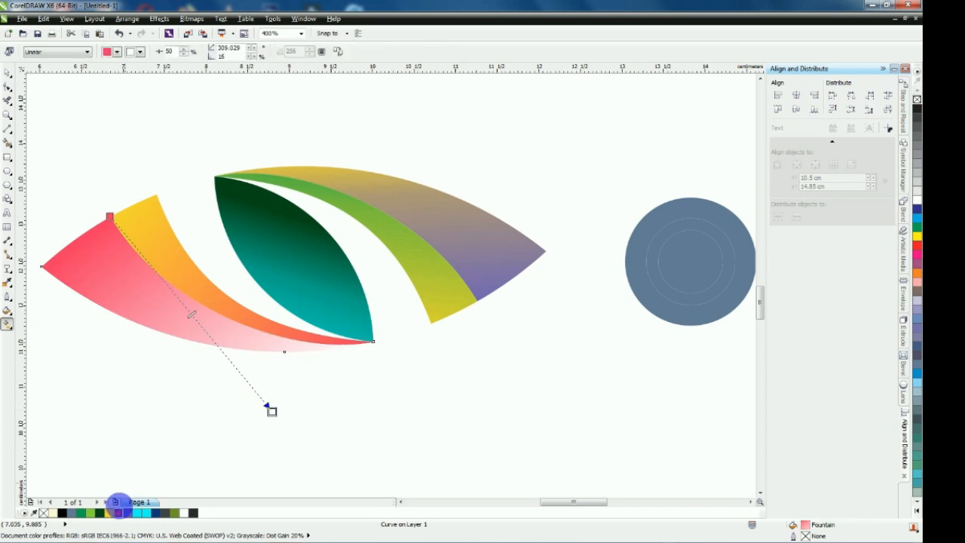
click(110, 514)
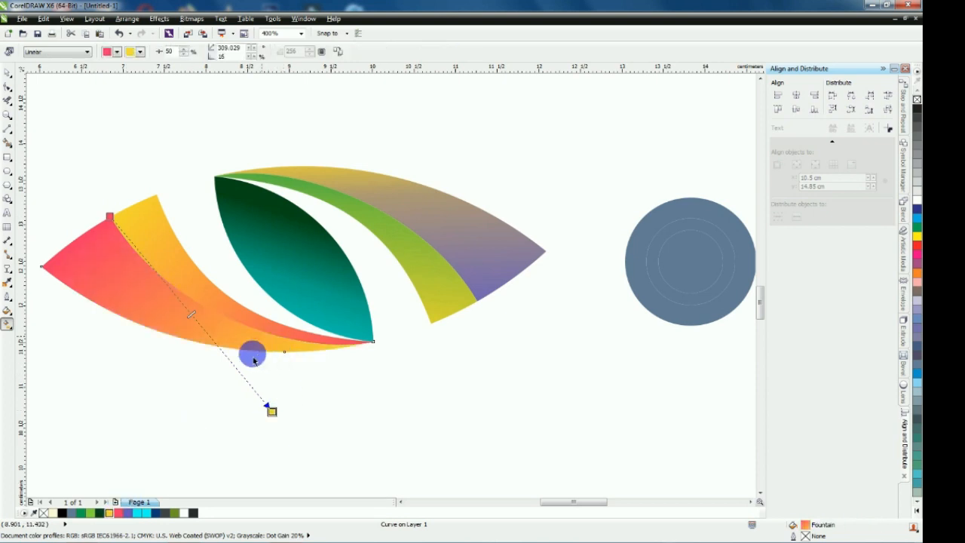
Move the yellow end of the outer left band's gradient for an angle of about 323° and set its midpoint to 64%
drag(270, 407, 304, 408)
drag(209, 317, 224, 327)
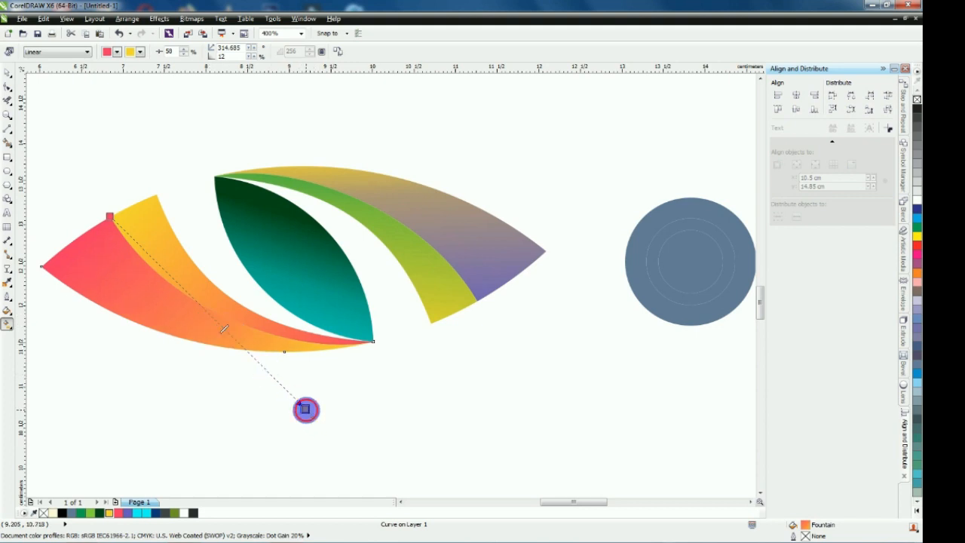
drag(306, 408, 340, 386)
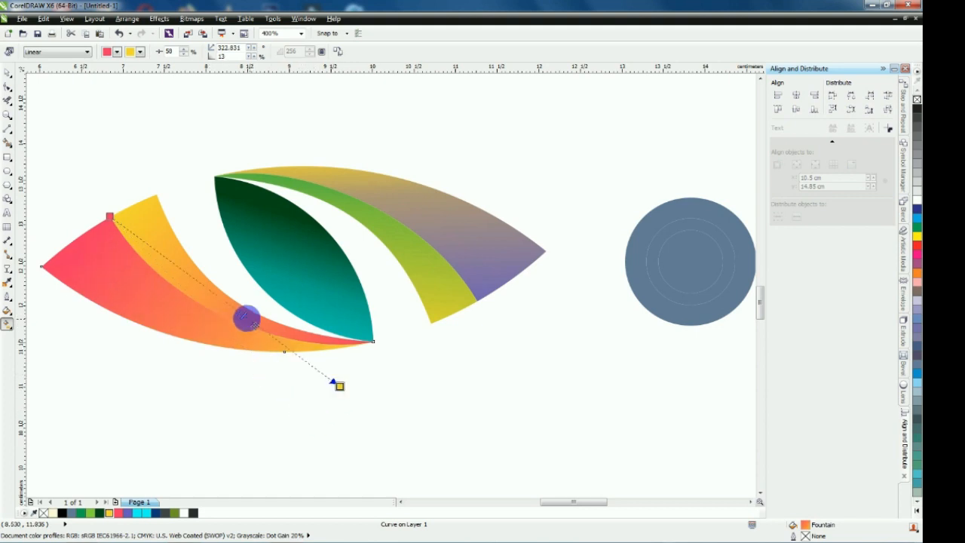
drag(240, 315, 252, 324)
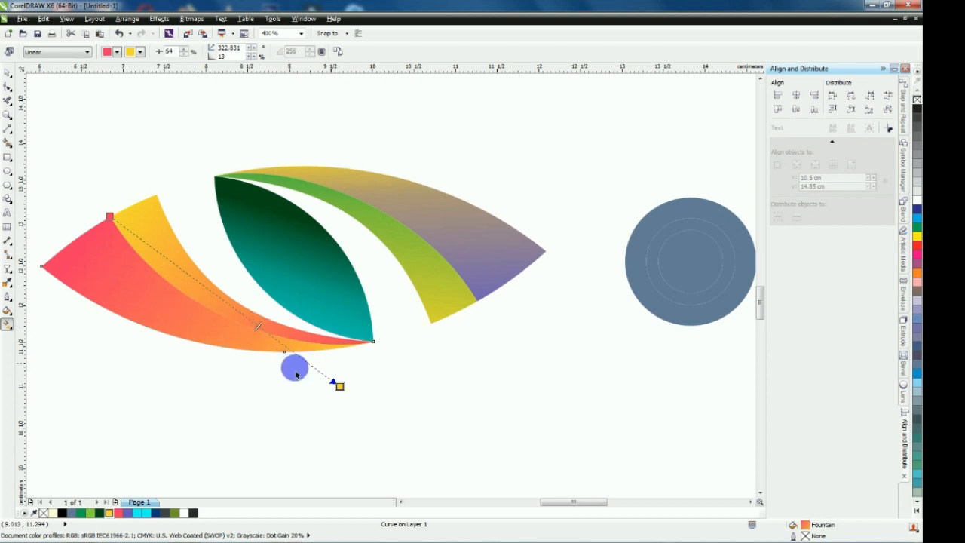
click(214, 296)
click(259, 275)
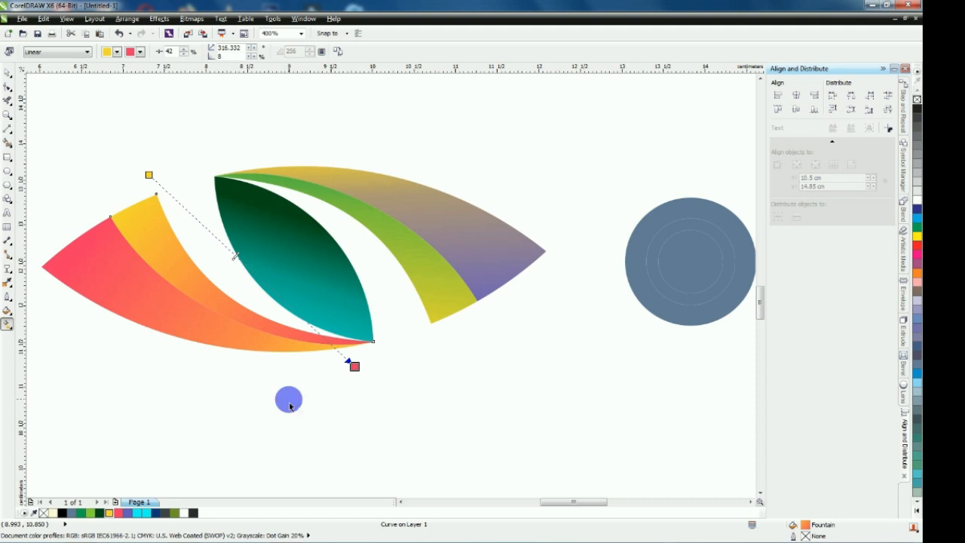
click(193, 349)
scroll(193, 349, down, 1)
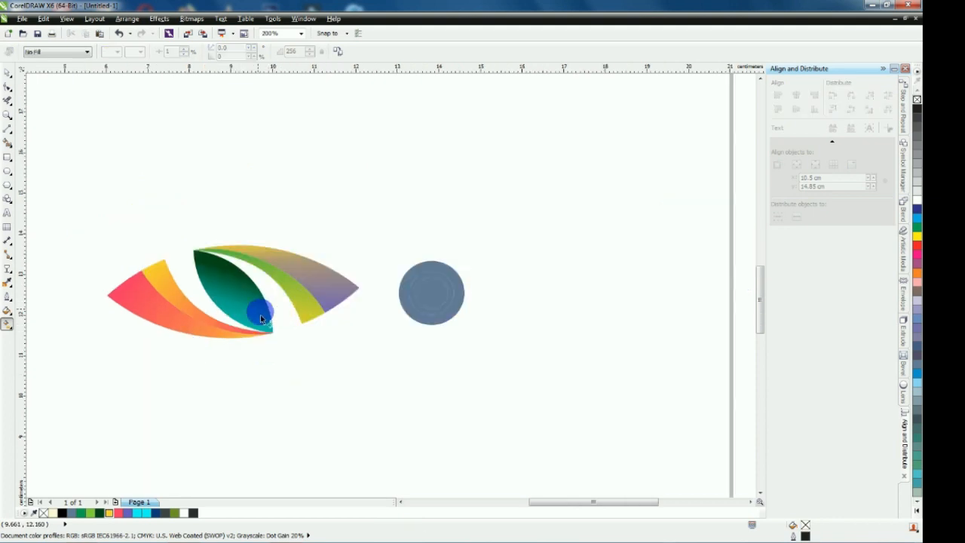
scroll(281, 292, up, 1)
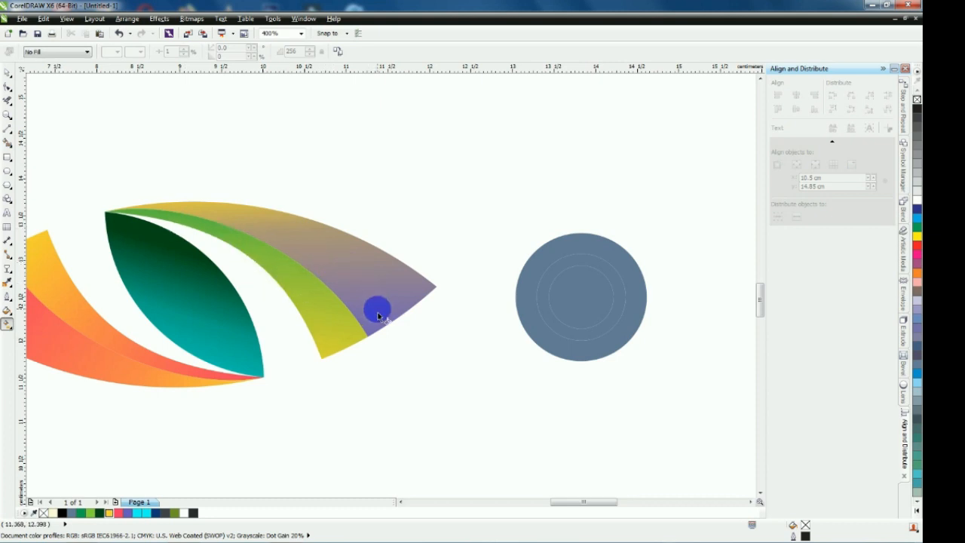
Change the lower end colour of the outer right band's linear gradient to pinkish red, keeping its yellow start
click(376, 301)
scroll(380, 294, down, 1)
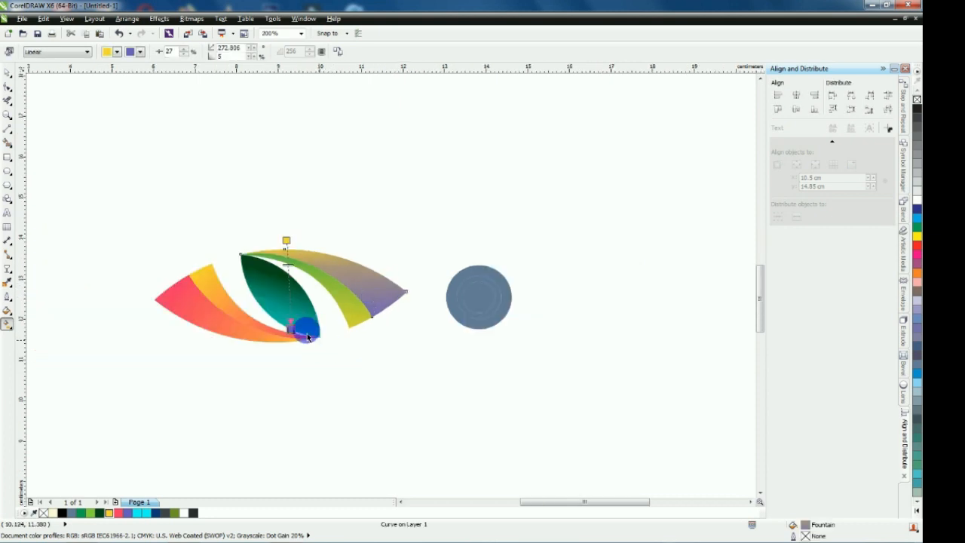
click(119, 512)
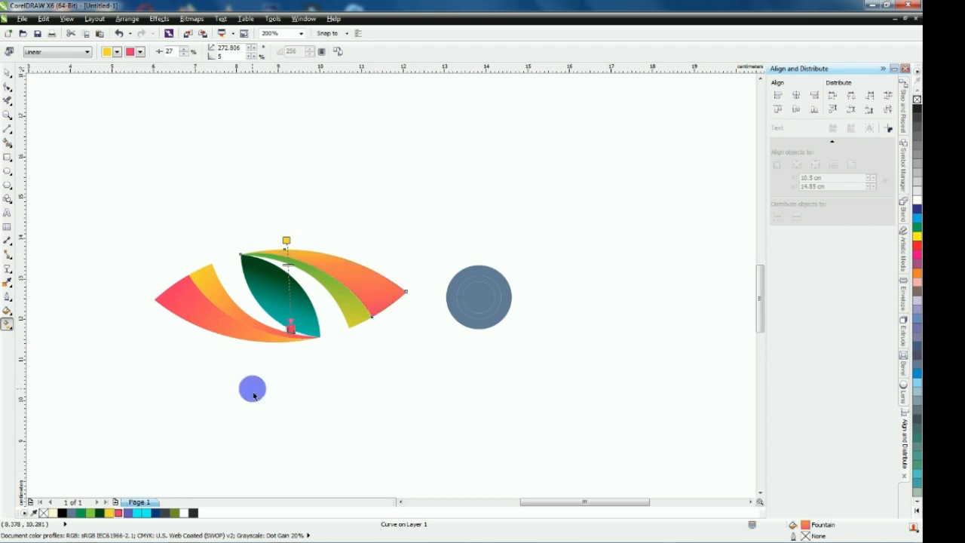
scroll(298, 273, up, 1)
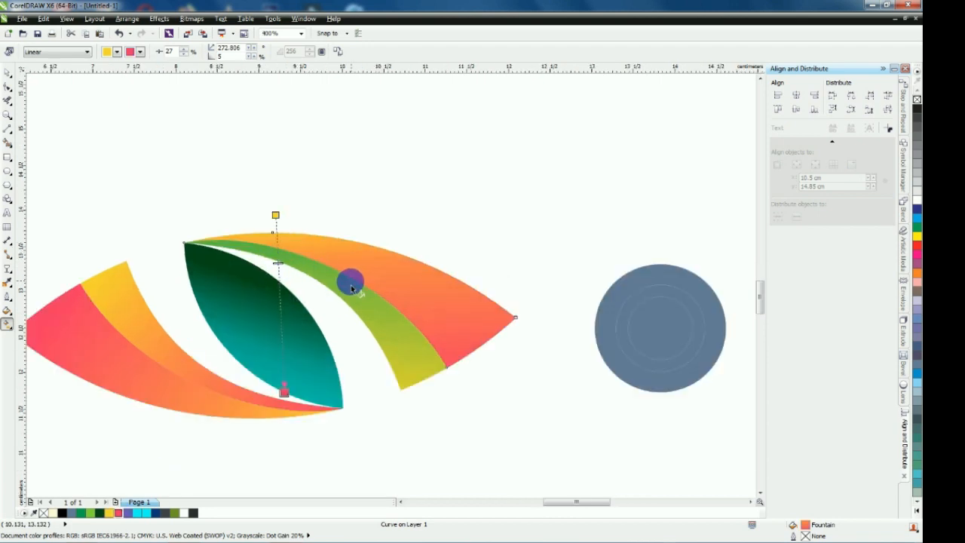
click(402, 211)
scroll(298, 262, down, 1)
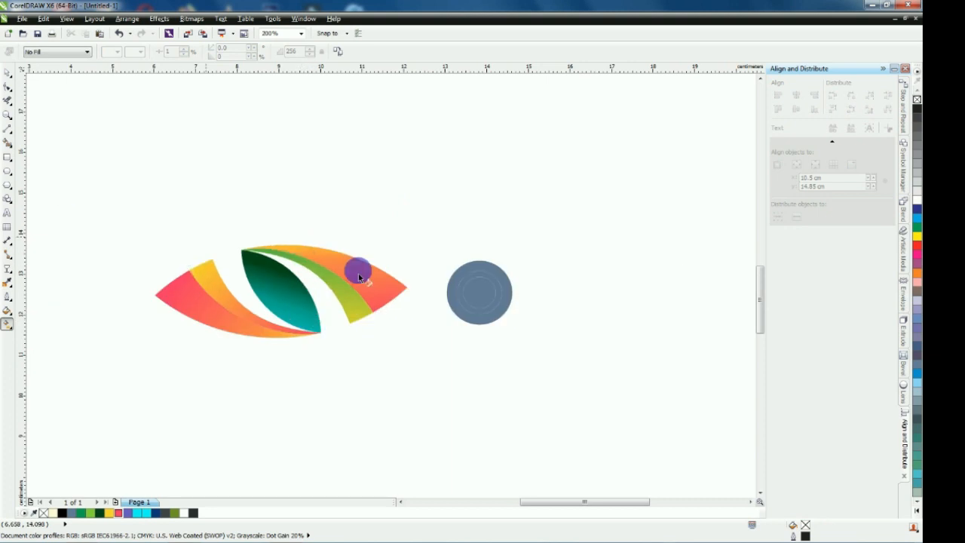
Fill the innermost iris circle with the dark charcoal colour R41 G44 B49
click(490, 311)
scroll(499, 315, up, 1)
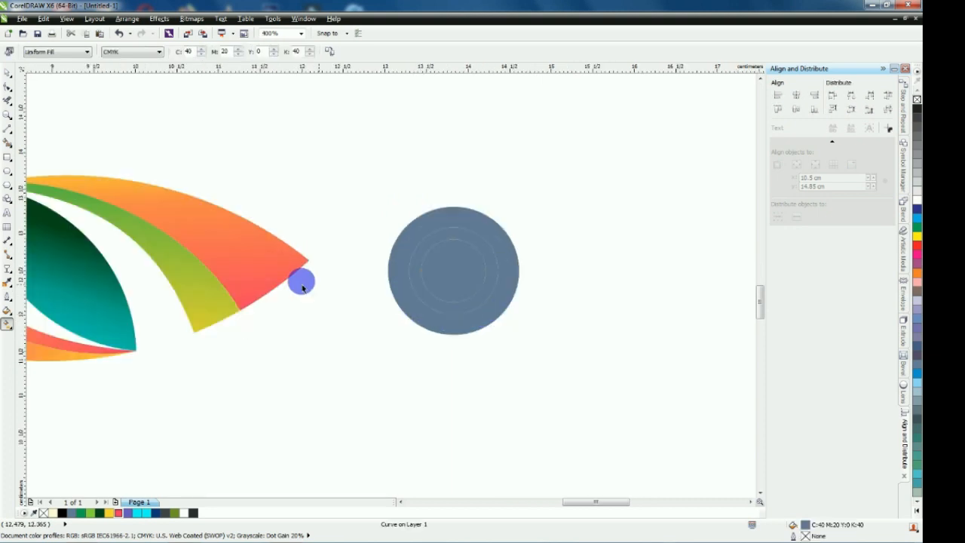
click(194, 514)
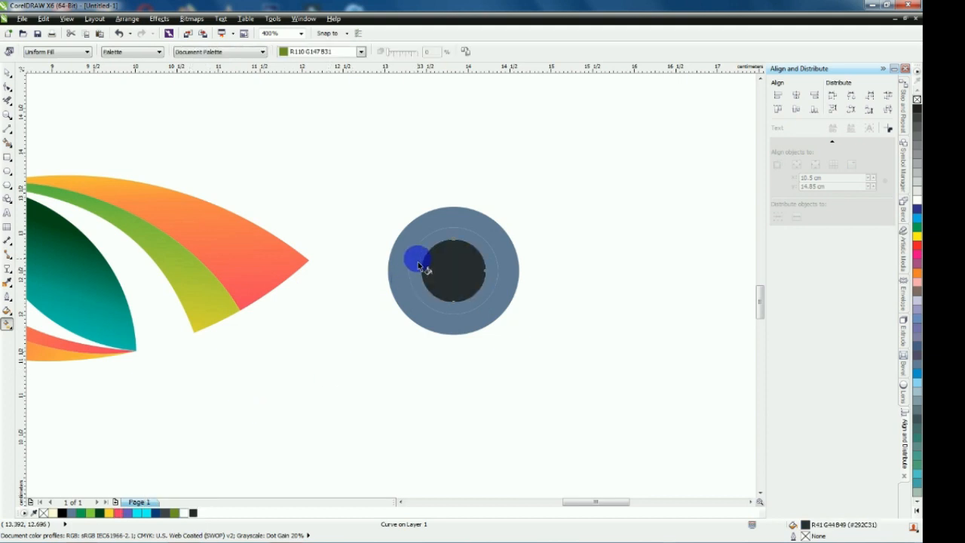
Apply a vertical linear Interactive Fill to the middle iris circle, from dark blue near its upper edge to cyan at the outer circle's lower edge
click(419, 265)
drag(156, 514, 454, 316)
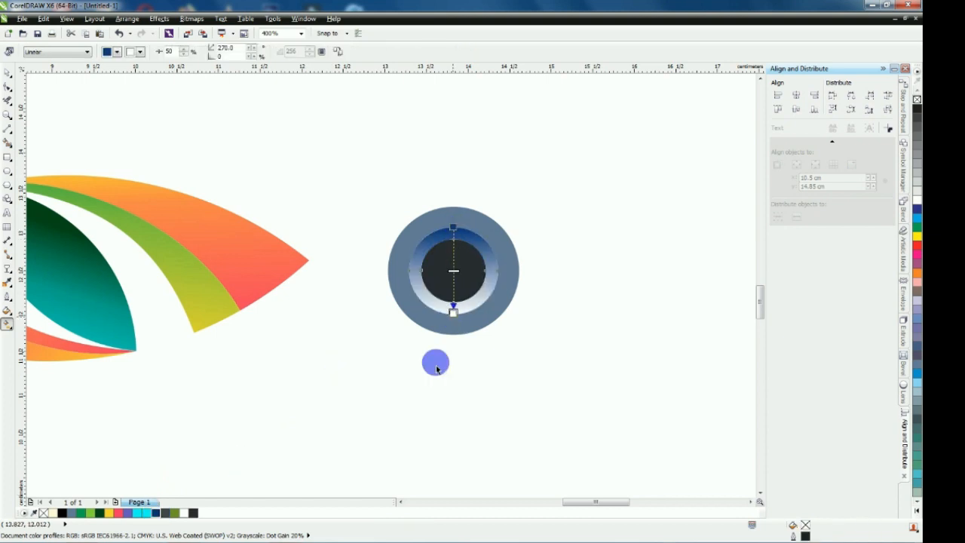
click(143, 513)
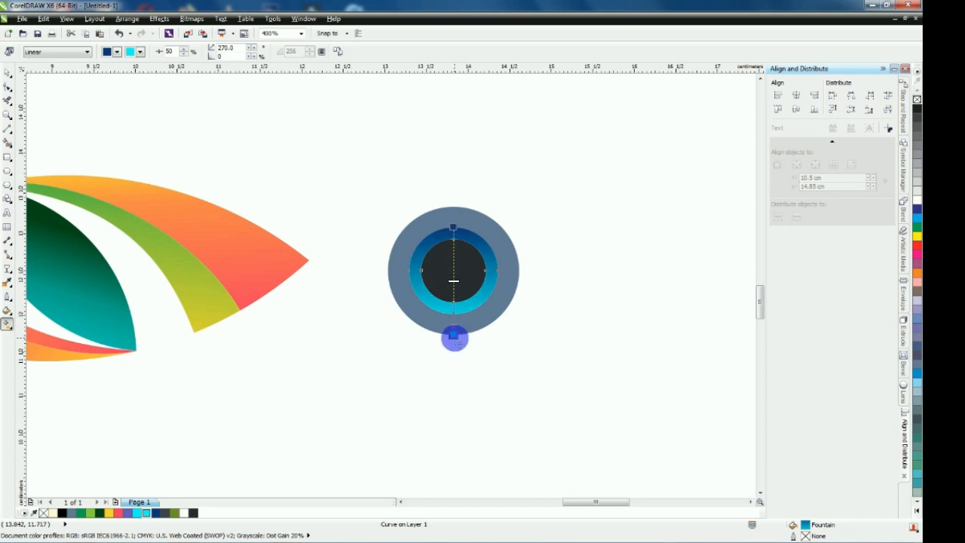
scroll(475, 291, up, 1)
drag(431, 166, 432, 174)
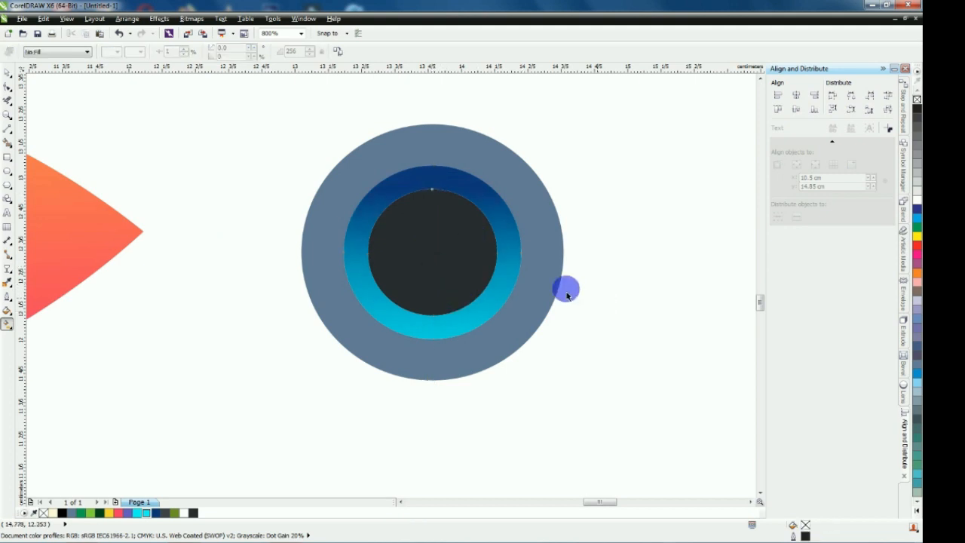
Apply a linear Interactive Fill at 270° to the outer iris circle, from dark blue at its upper edge to cyan at its lower edge
click(430, 137)
drag(434, 157, 434, 383)
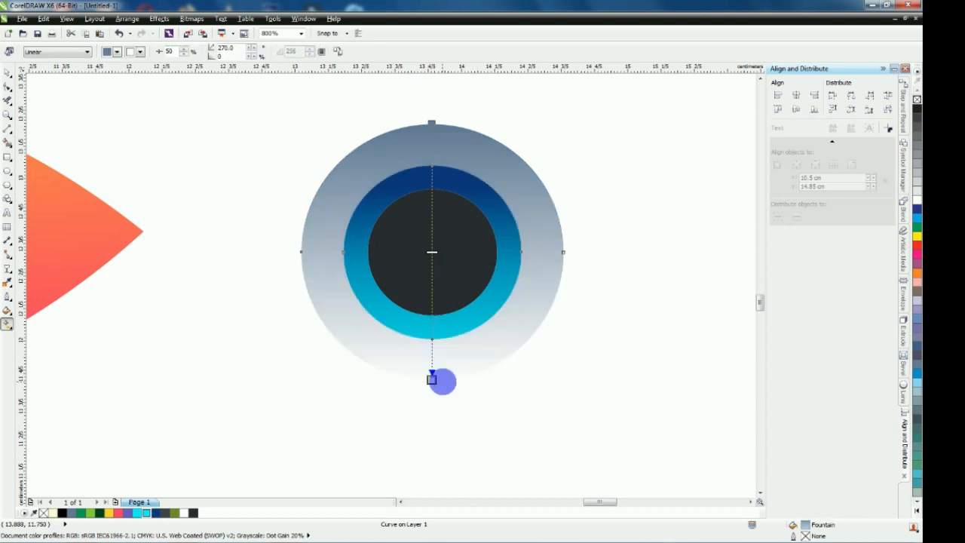
click(139, 515)
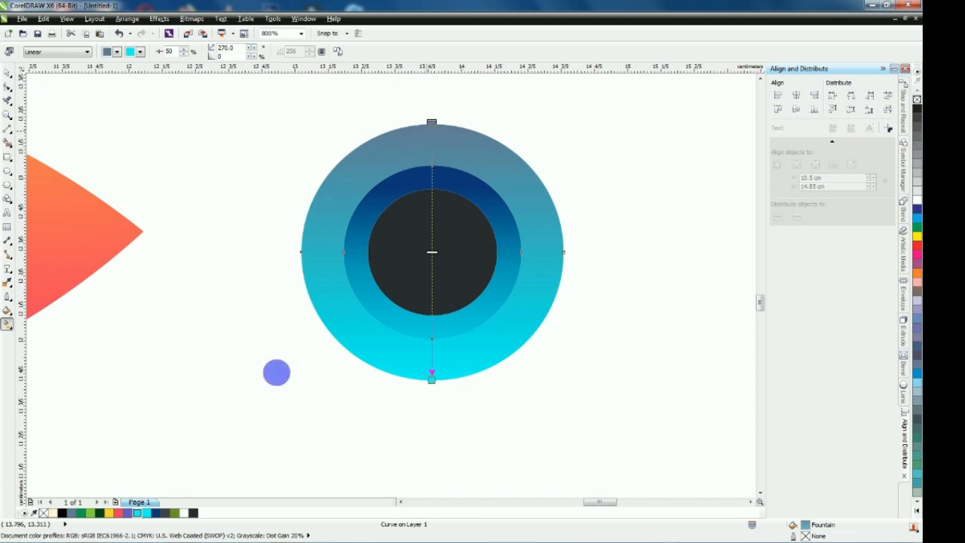
click(155, 513)
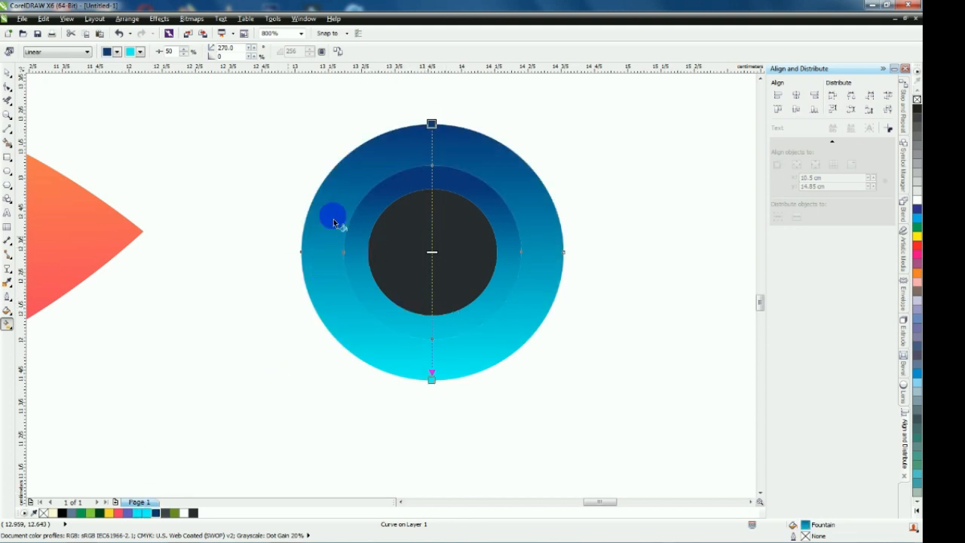
click(263, 216)
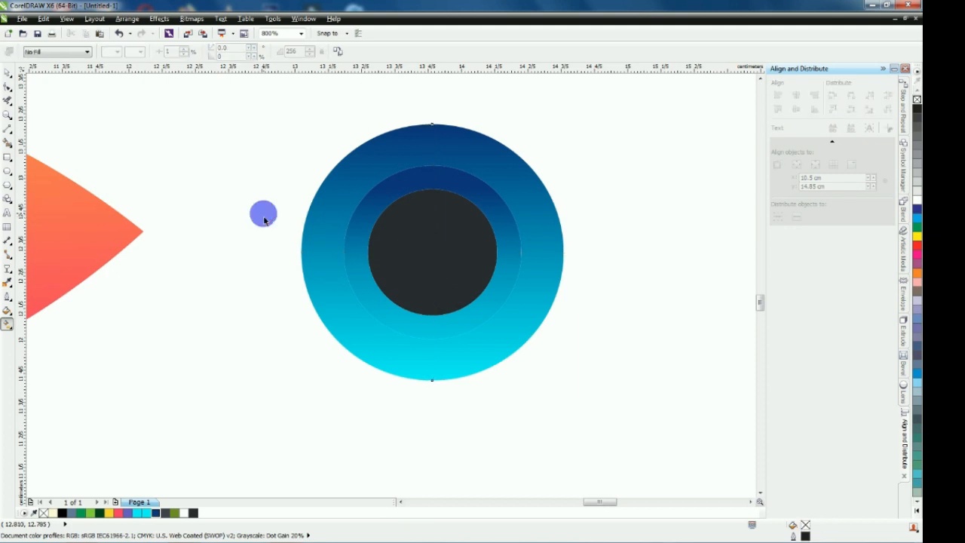
Draw a circle about 0.785 cm in diameter centred on the pupil and shift it right to about x 14.13 cm
click(7, 173)
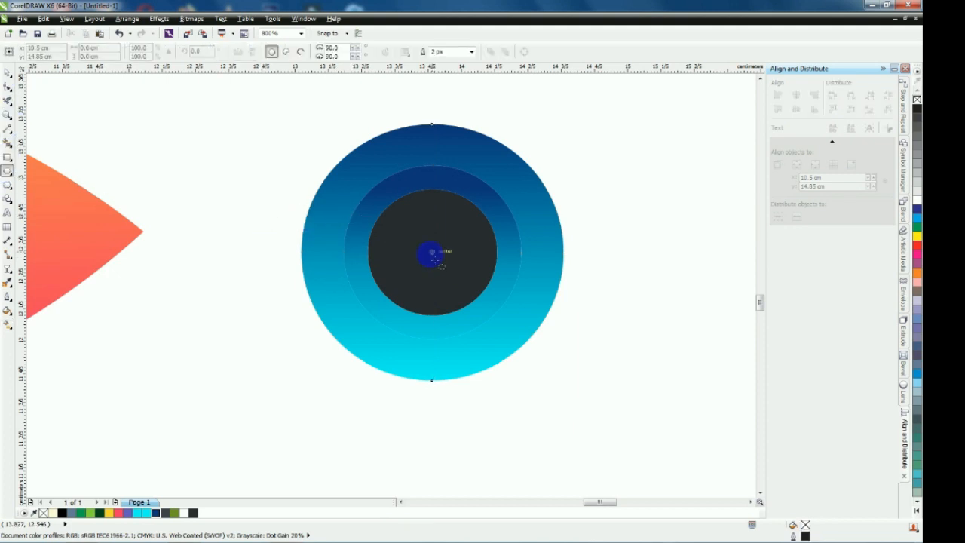
drag(443, 263, 506, 313)
click(8, 73)
drag(441, 260, 491, 259)
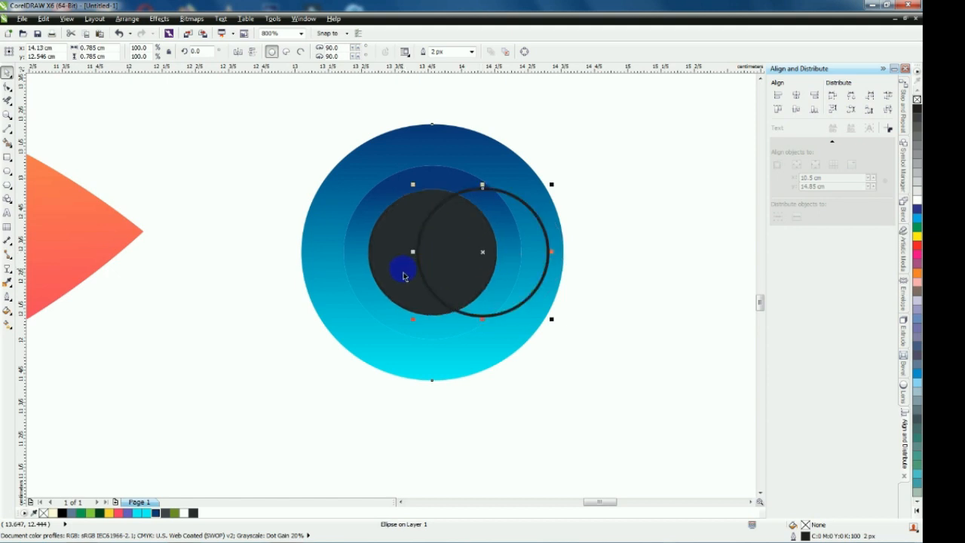
Smart Fill the overlap between the pupil and the shifted circle, and delete the circle
click(6, 142)
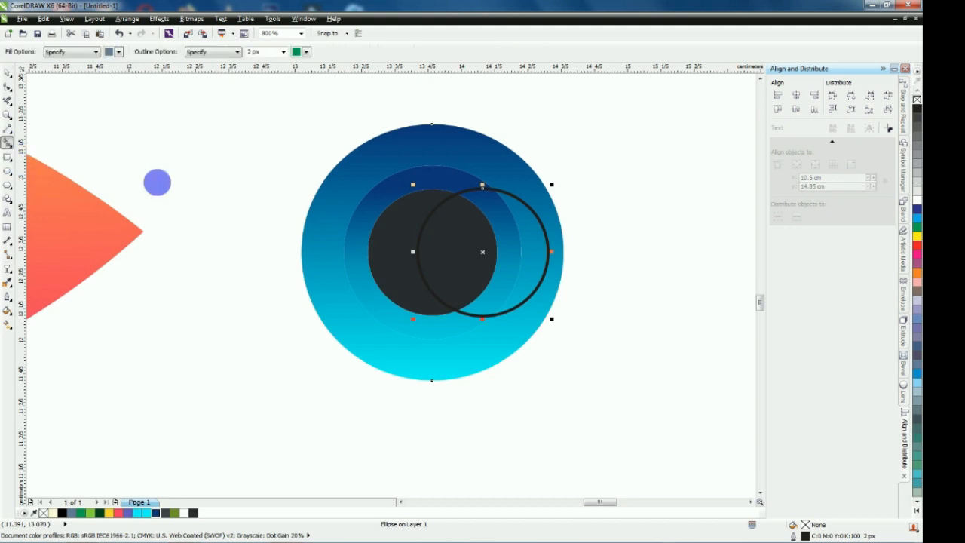
click(452, 218)
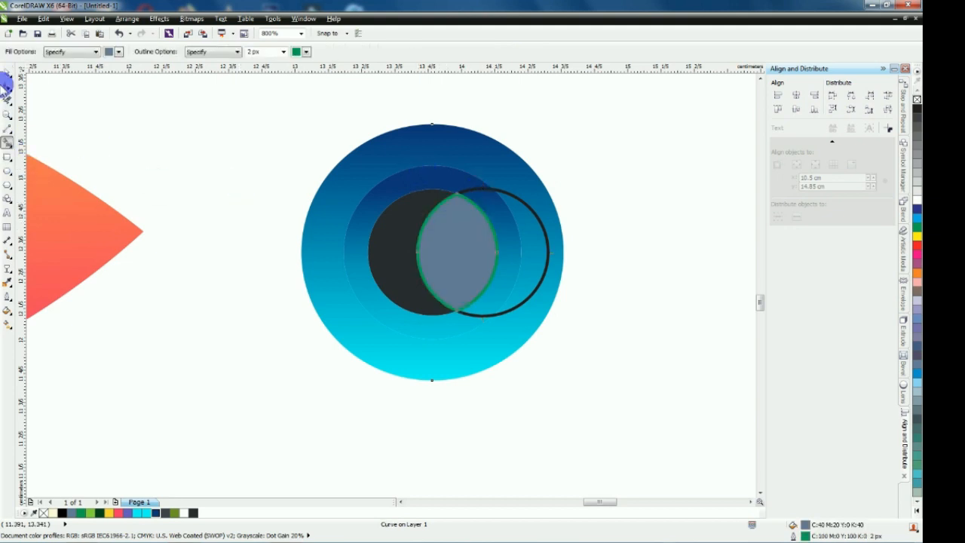
click(8, 73)
click(531, 224)
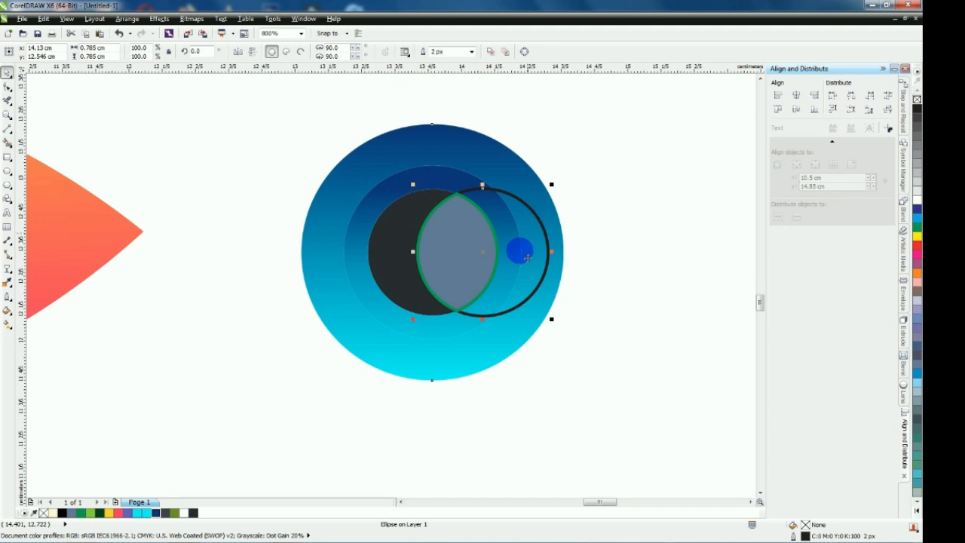
key(Delete)
Remove the green outline from the overlap shape inside the pupil
click(467, 244)
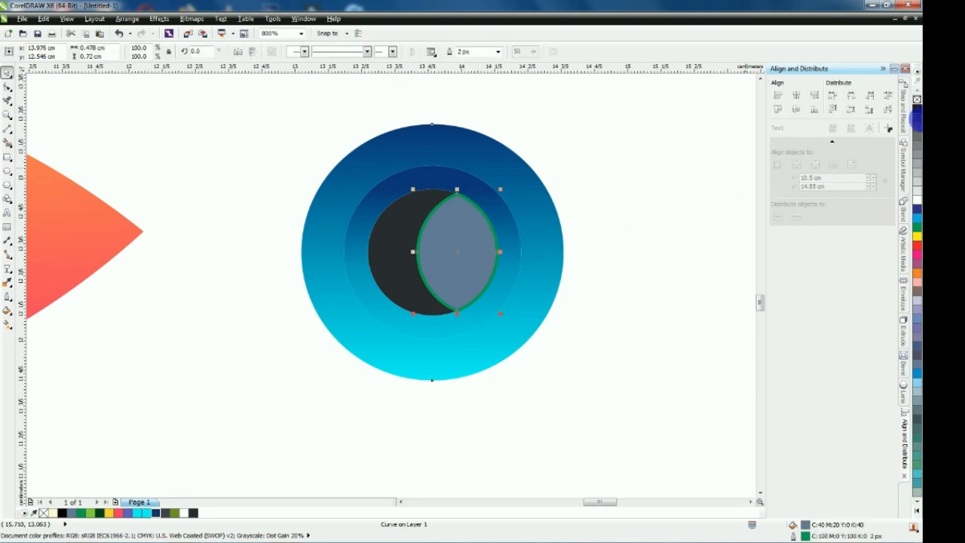
right_click(916, 100)
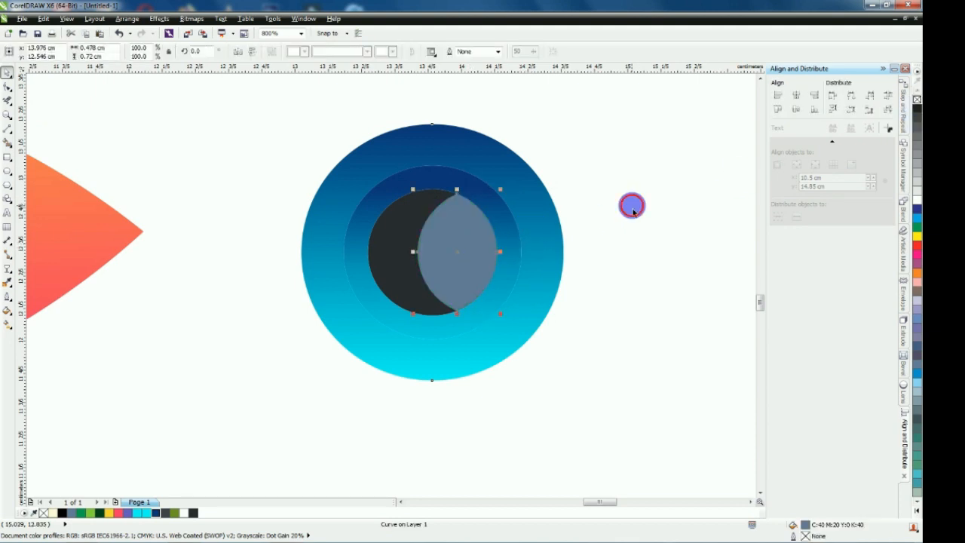
scroll(371, 252, down, 2)
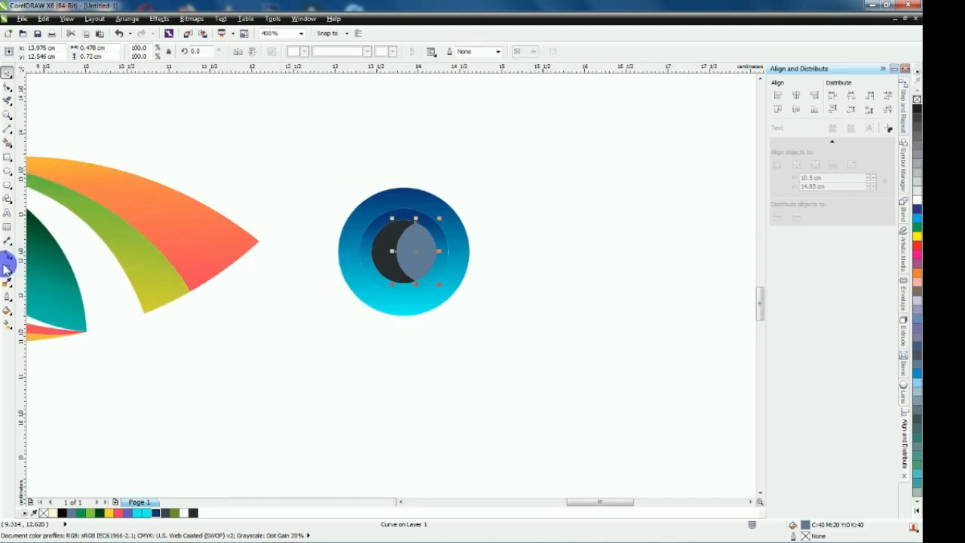
Apply a linear Interactive Fill at 180° to the overlap shape, from cyan at its right edge to dark blue at the pupil's left edge
click(6, 324)
scroll(405, 253, up, 2)
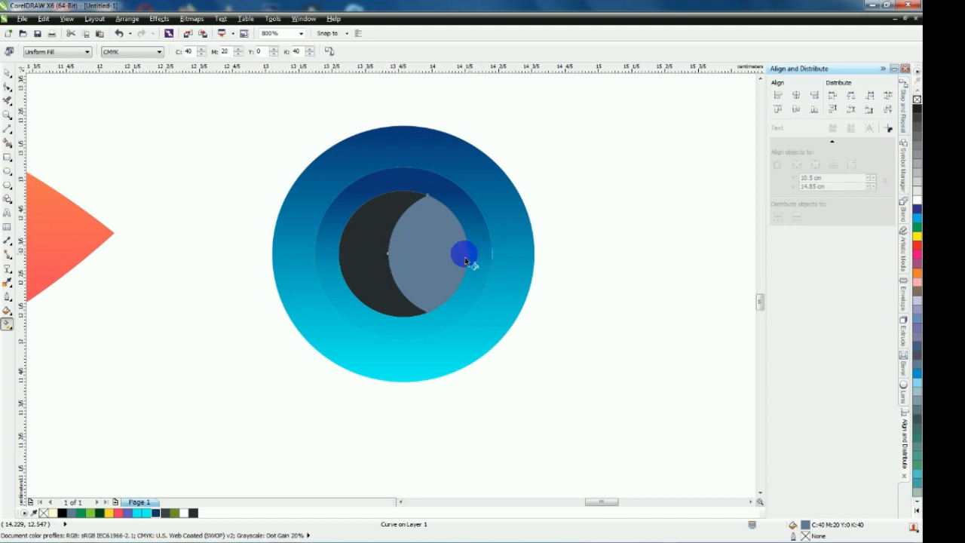
drag(468, 256, 337, 261)
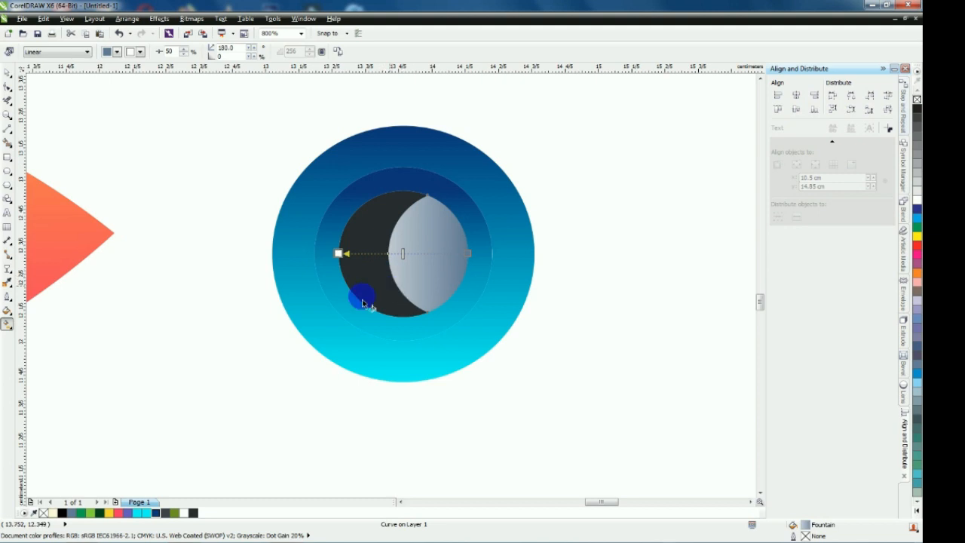
click(156, 515)
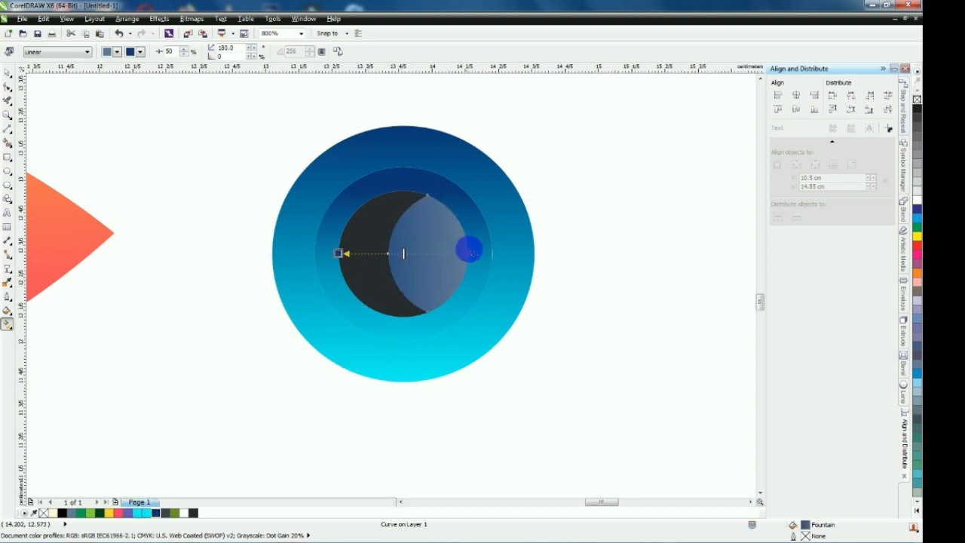
click(469, 254)
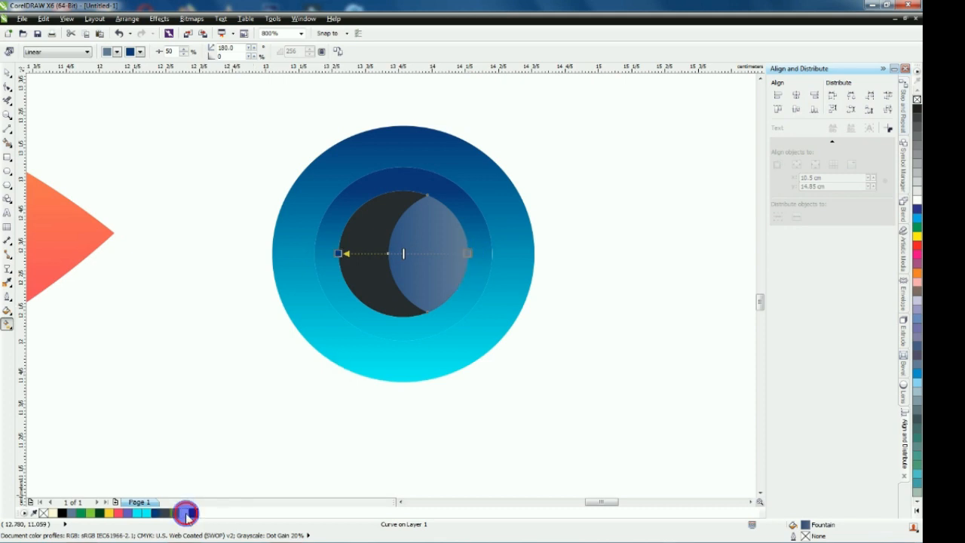
click(186, 514)
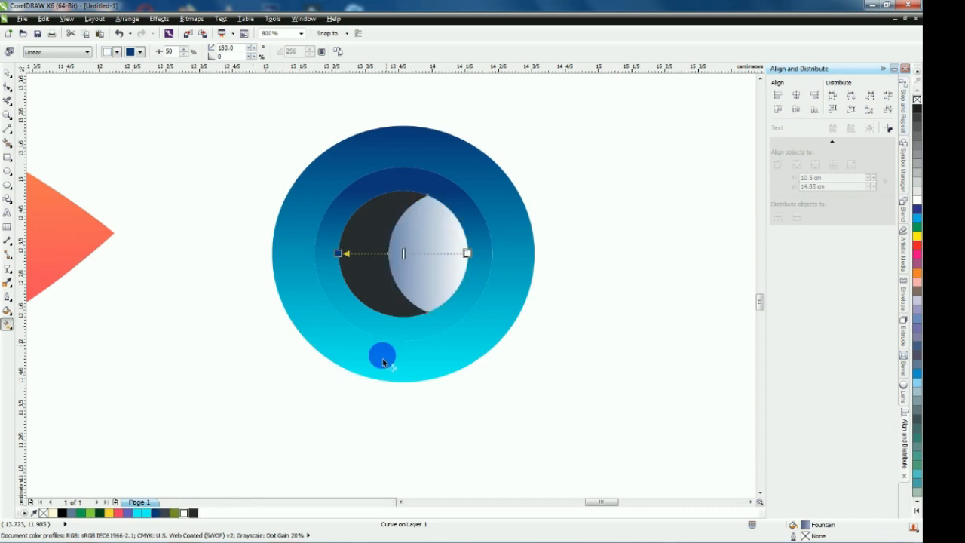
click(145, 514)
click(337, 253)
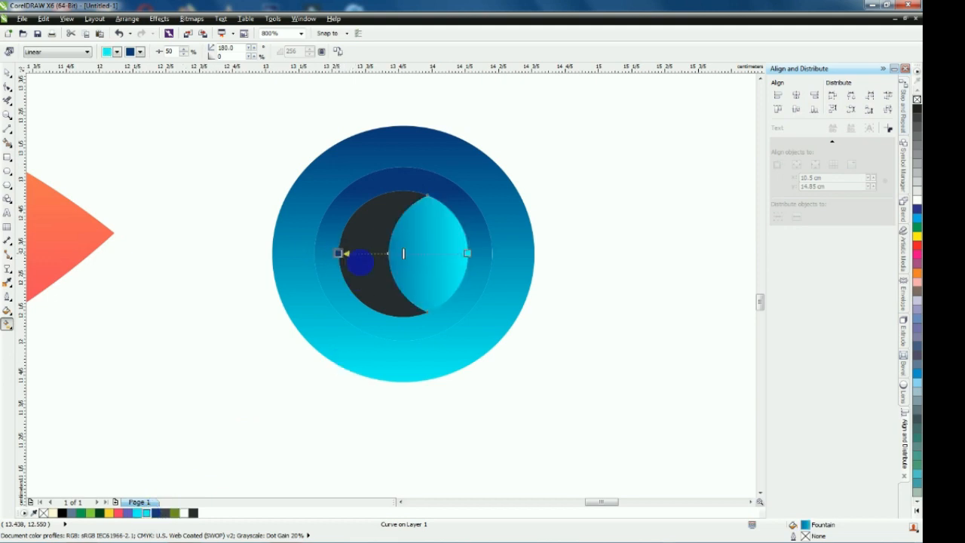
click(8, 72)
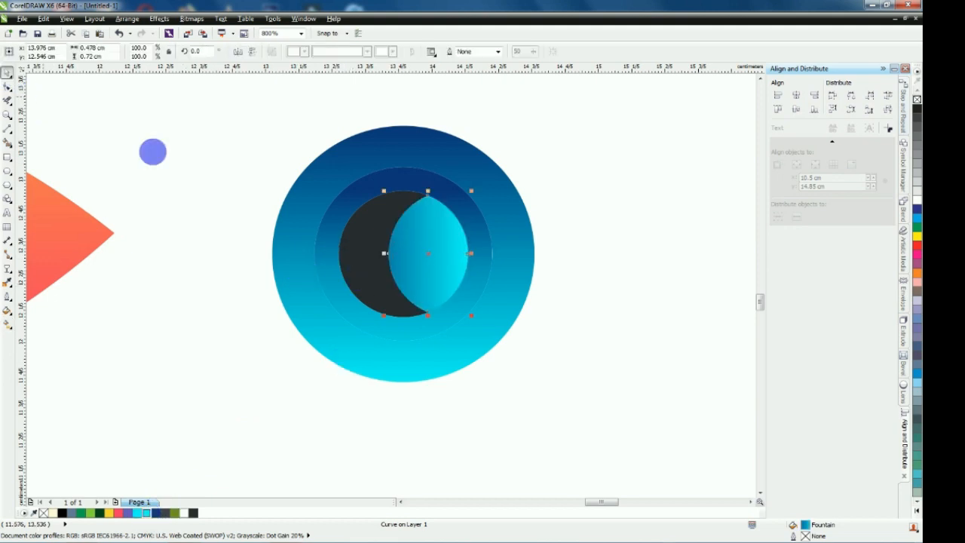
click(153, 151)
Group all seven objects of the iris
scroll(349, 305, down, 2)
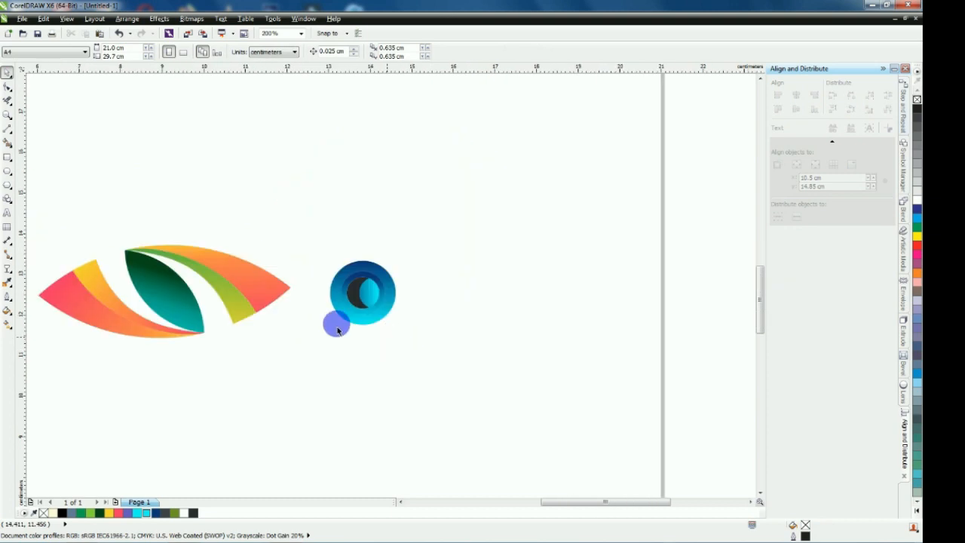
drag(320, 234, 453, 355)
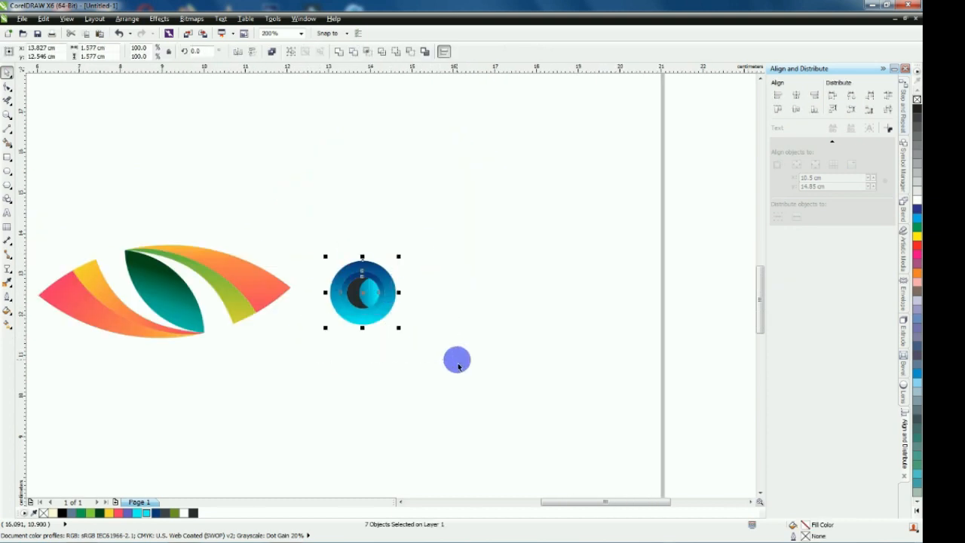
click(293, 53)
click(422, 208)
Move the iris group onto the green lens of the eye, centred at about x 9.055 cm, y 12.546 cm
drag(302, 249, 434, 362)
drag(363, 290, 173, 303)
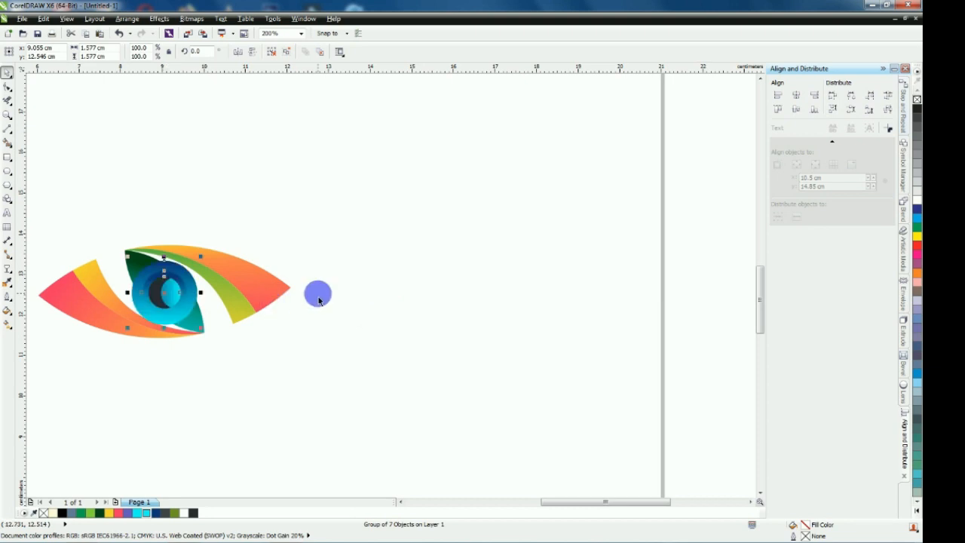
scroll(376, 219, down, 2)
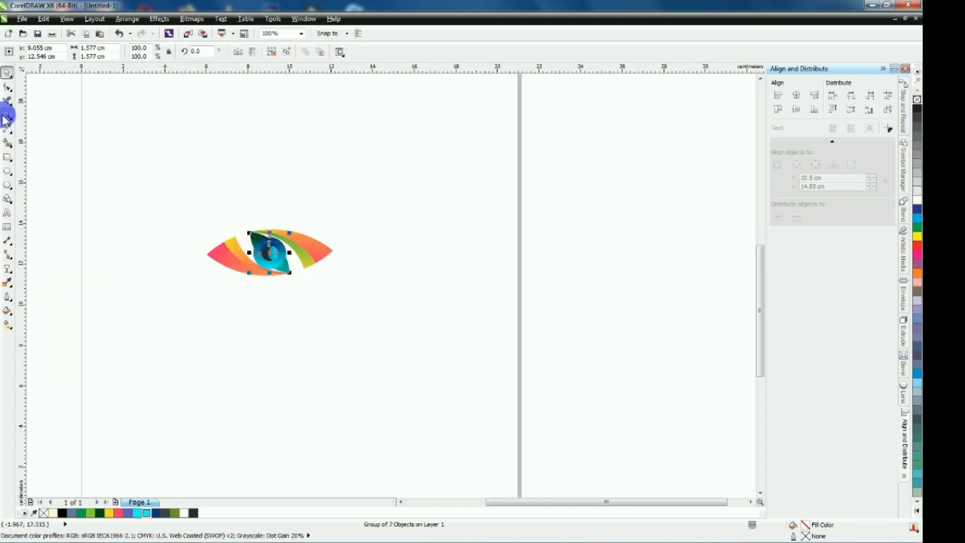
Nudge the iris group slightly up and to the right on the lens so it tucks against the green band
click(8, 114)
drag(425, 337, 426, 338)
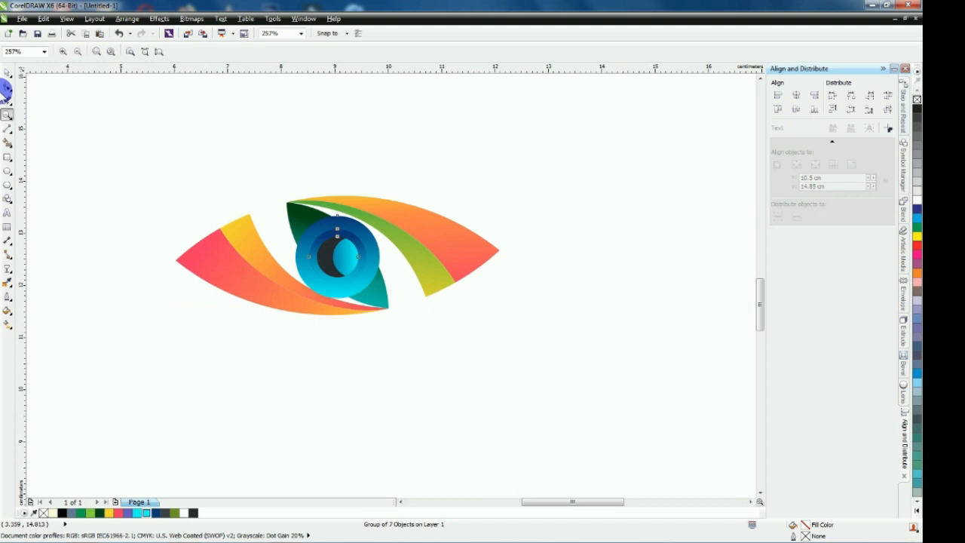
click(6, 71)
scroll(356, 239, up, 2)
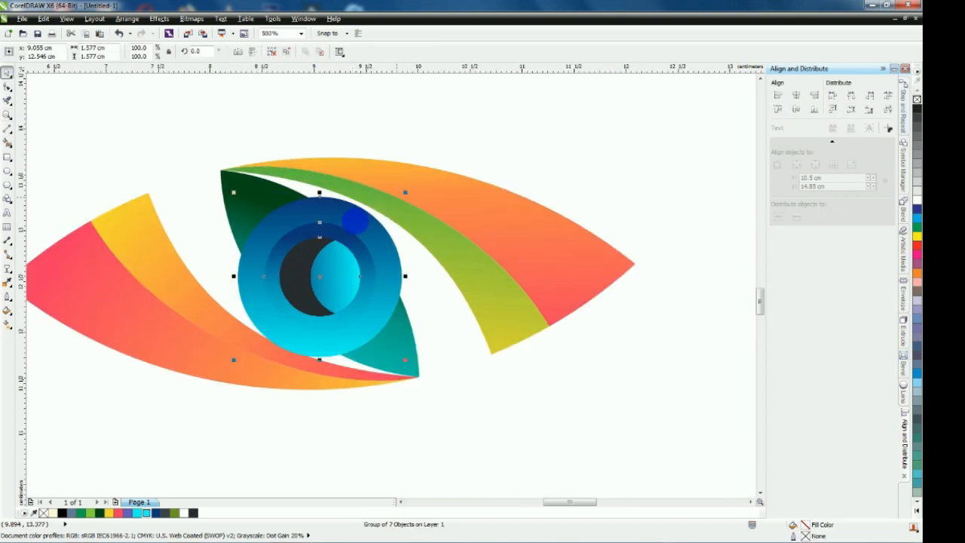
drag(326, 229, 347, 191)
Bring the green curved band to the front of the page so it overlaps the iris
click(441, 235)
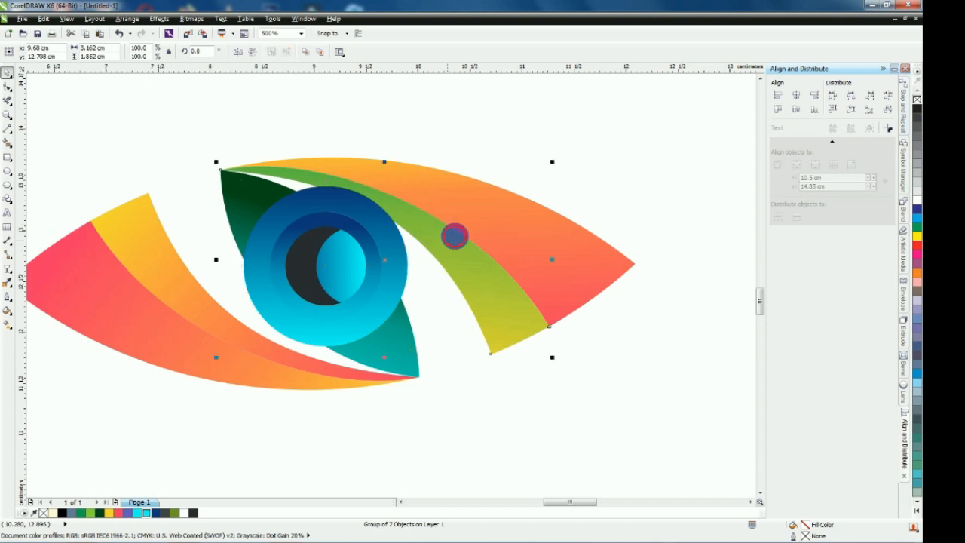
right_click(457, 248)
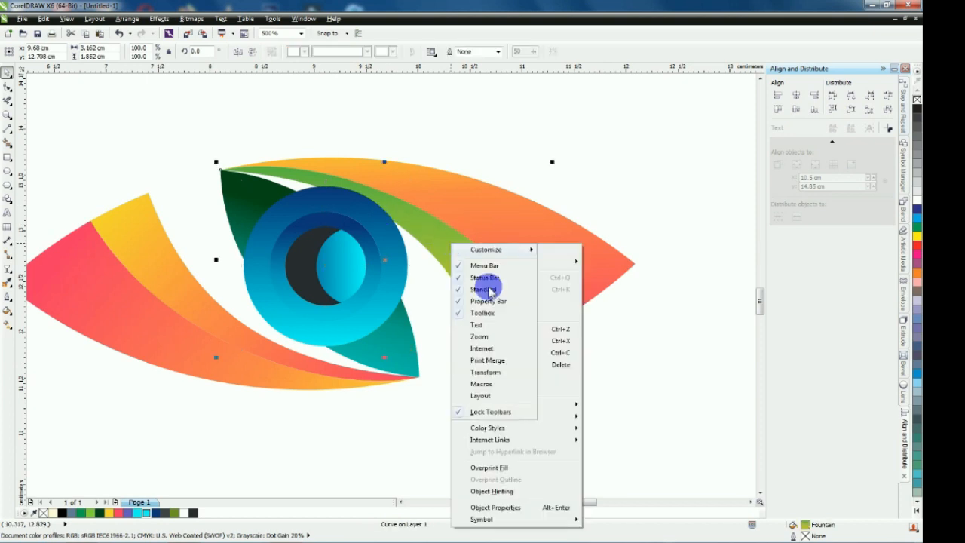
click(645, 237)
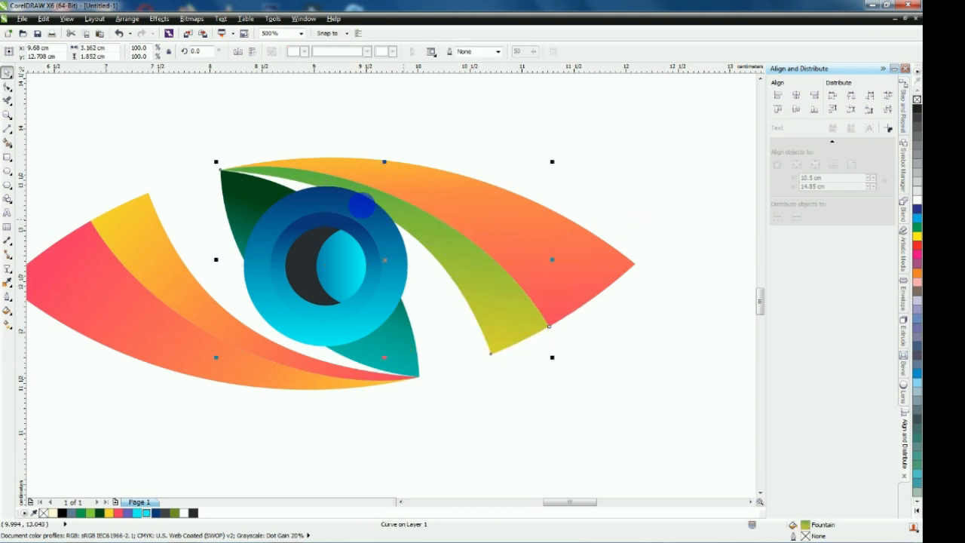
right_click(434, 228)
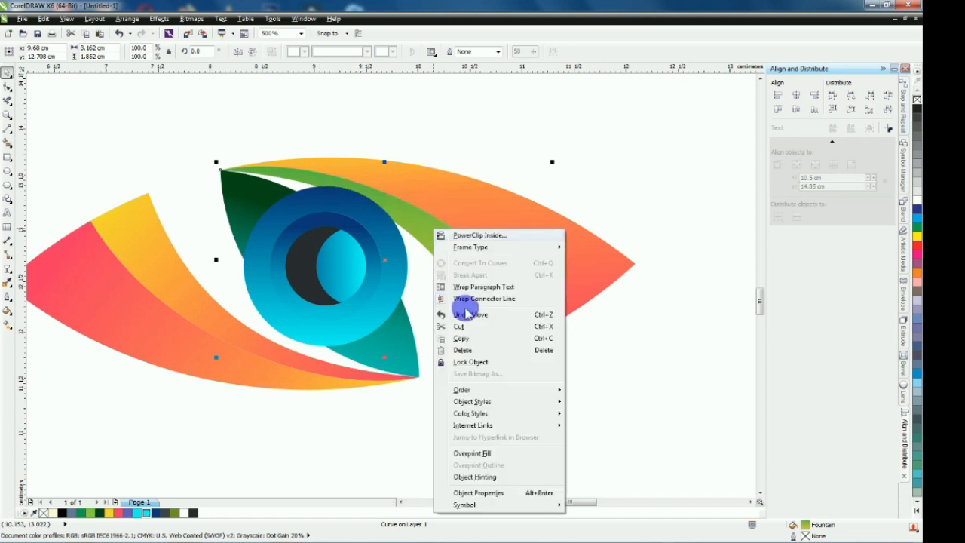
mouse_move(513, 390)
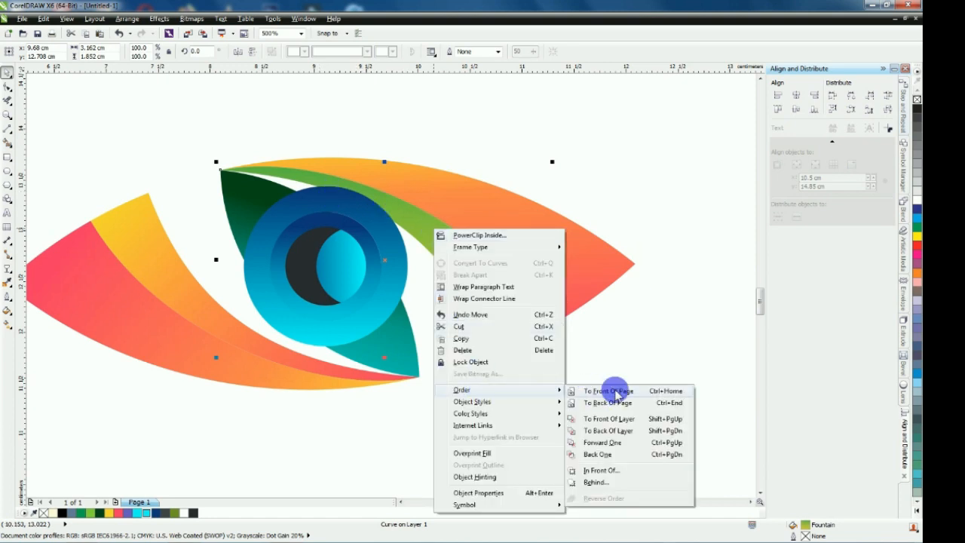
click(608, 390)
click(606, 381)
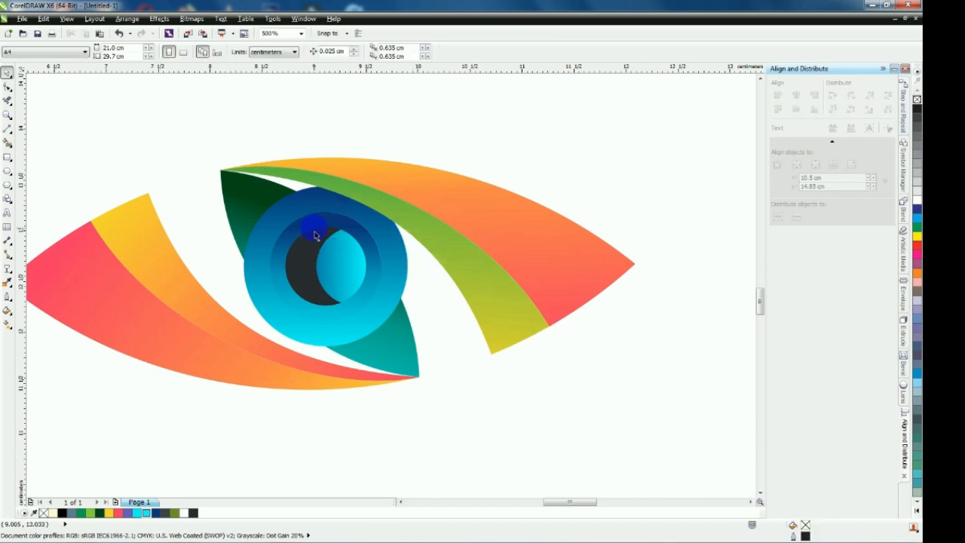
Draw a closed two-node path with the Pen tool between two points on the green band's upper edge, about 1.415 × 0.9 cm, with a hairline outline
click(8, 130)
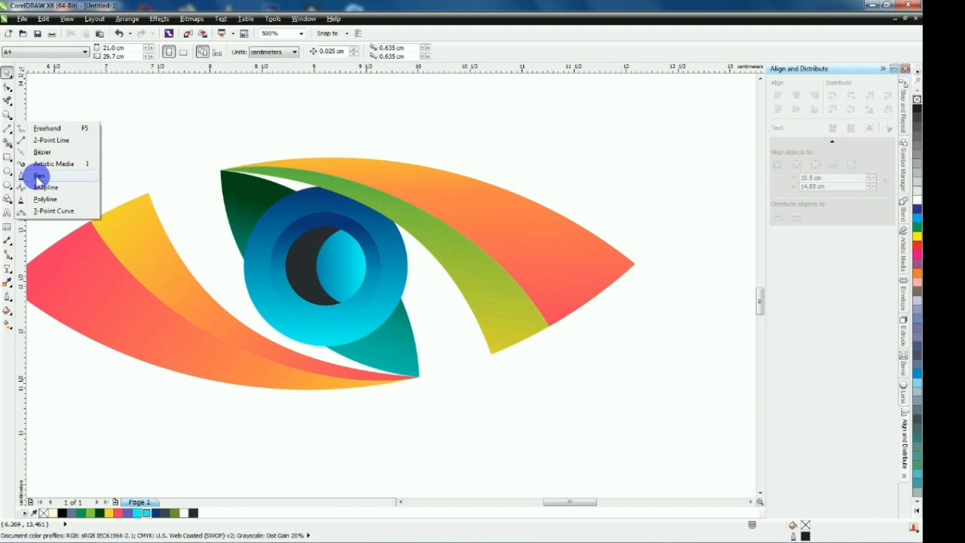
click(39, 176)
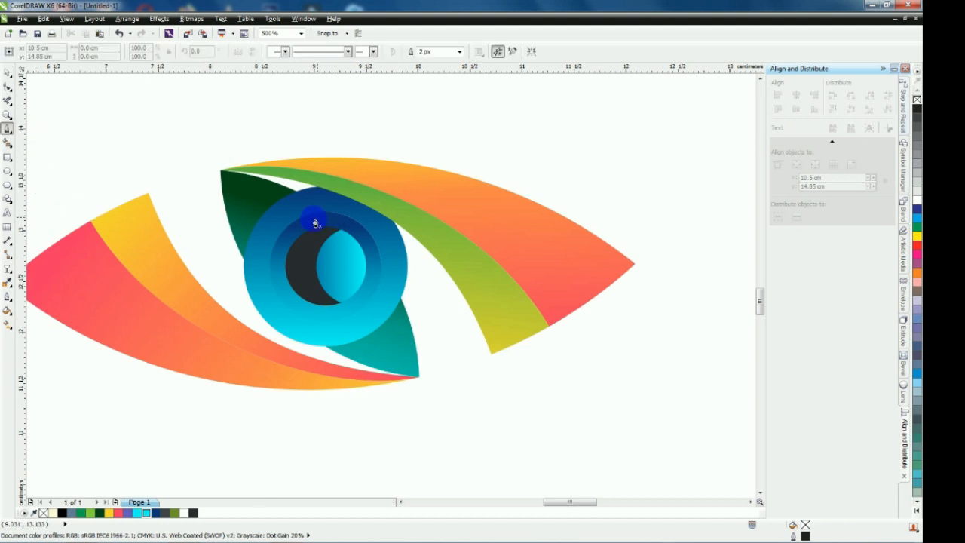
click(363, 186)
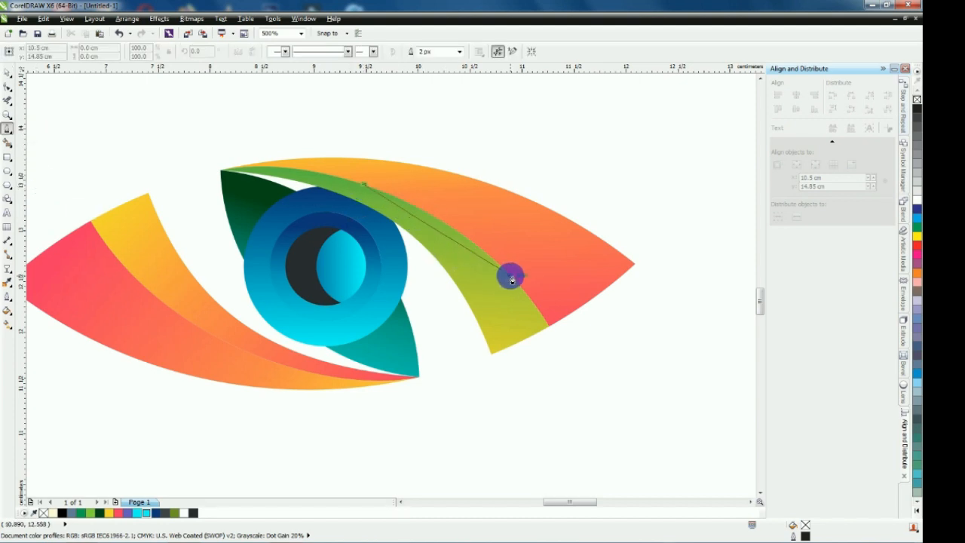
click(512, 280)
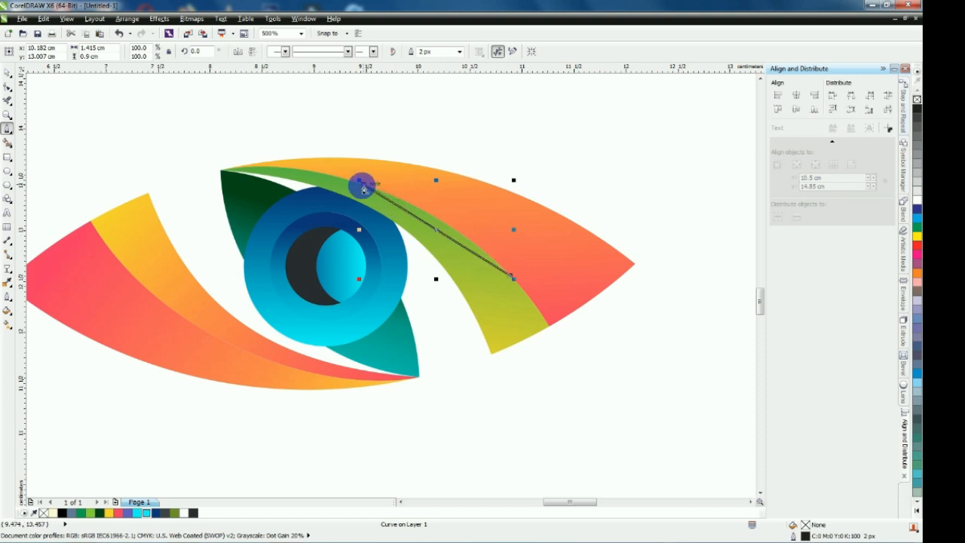
click(9, 73)
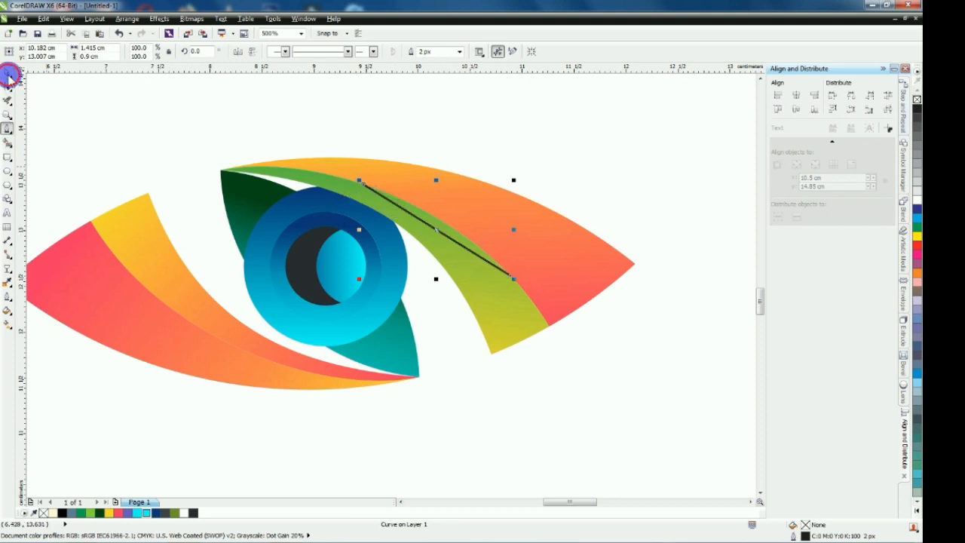
click(498, 51)
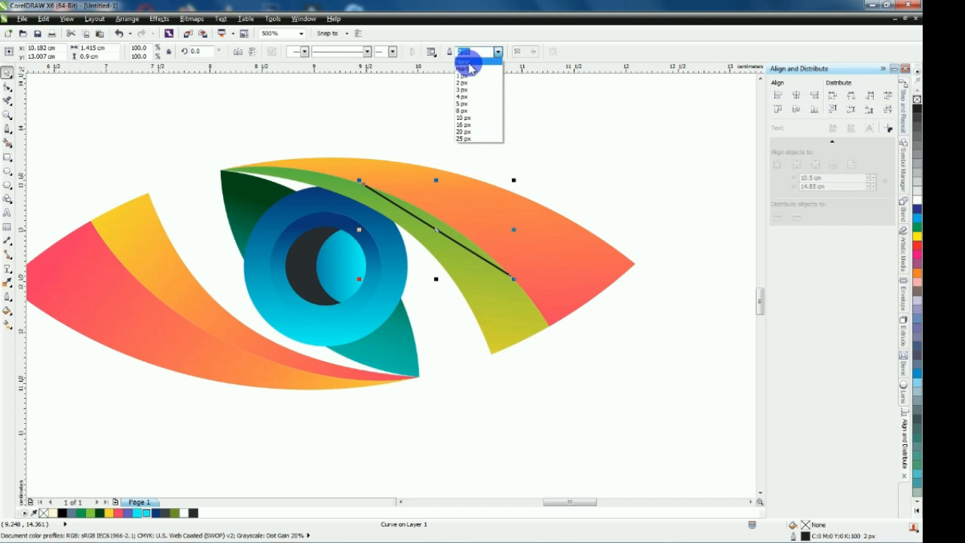
click(469, 69)
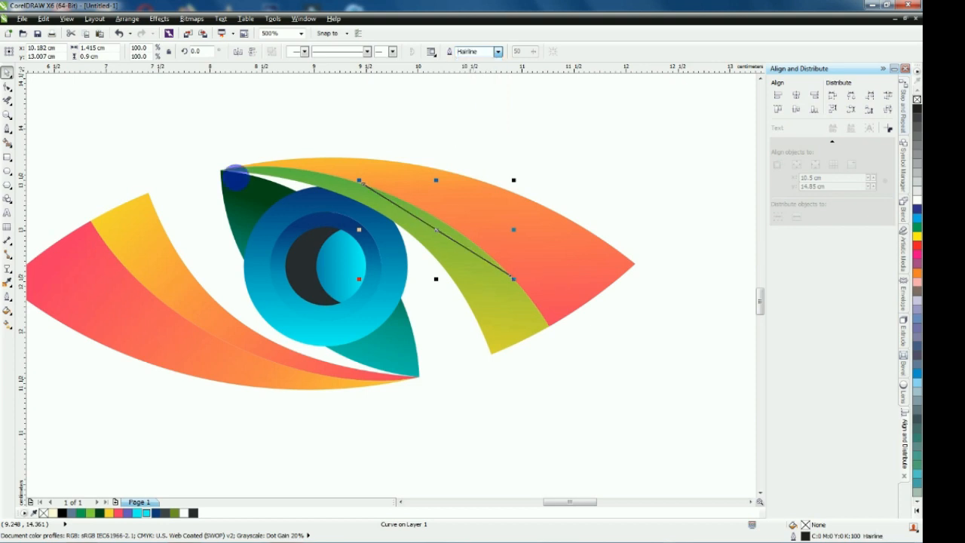
Convert the path's two straight segments to curves and bend one upward to follow the seam between the green and orange bands
click(8, 87)
drag(319, 136, 564, 295)
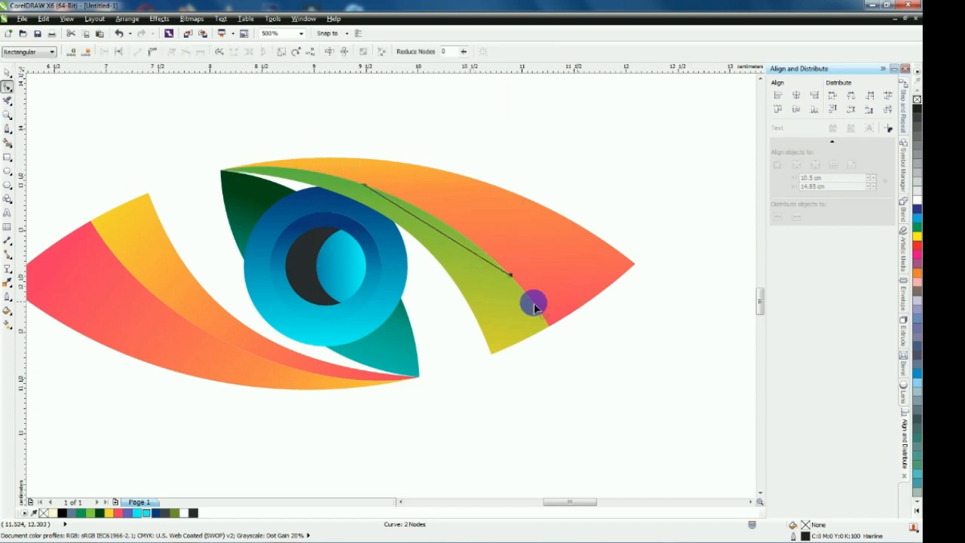
click(153, 51)
click(404, 196)
click(420, 208)
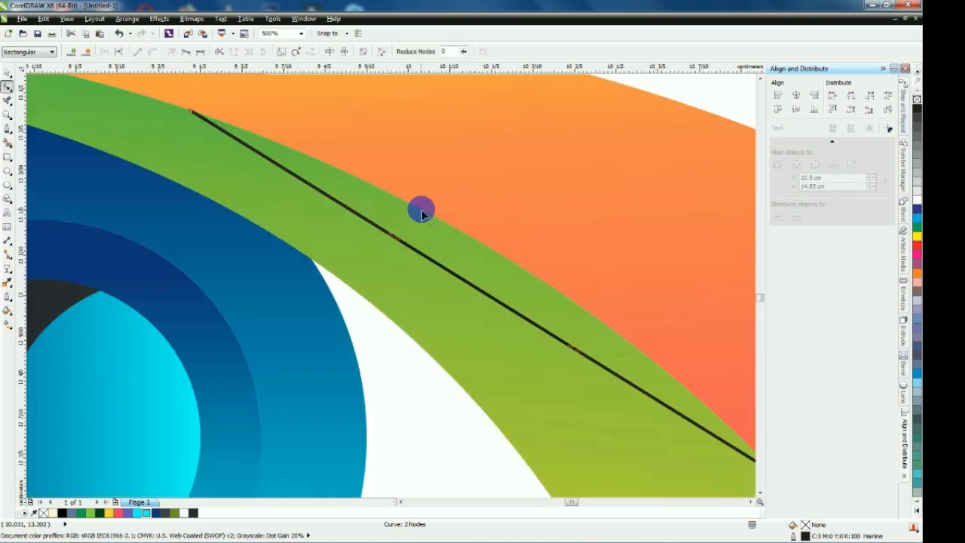
scroll(422, 210, up, 2)
click(480, 298)
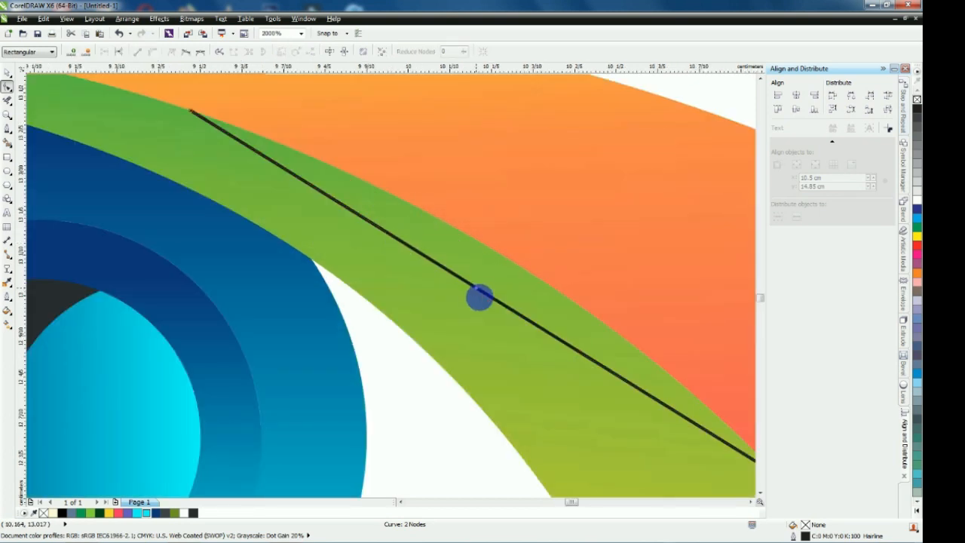
drag(477, 293, 498, 269)
scroll(340, 201, up, 1)
scroll(340, 200, down, 1)
scroll(340, 202, down, 1)
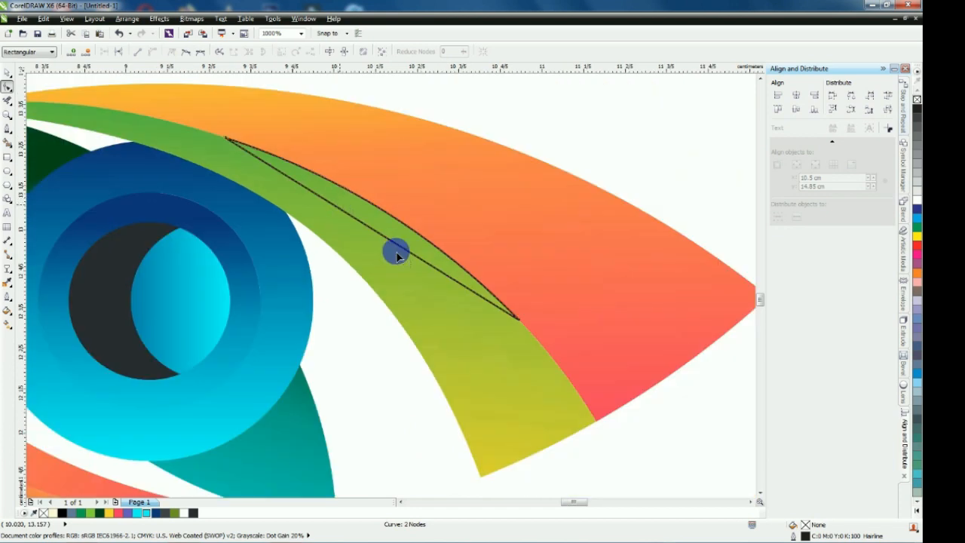
Bend the path's remaining straight segment upward, just below the first curve, to form a thin sliver along the seam
scroll(340, 205, up, 1)
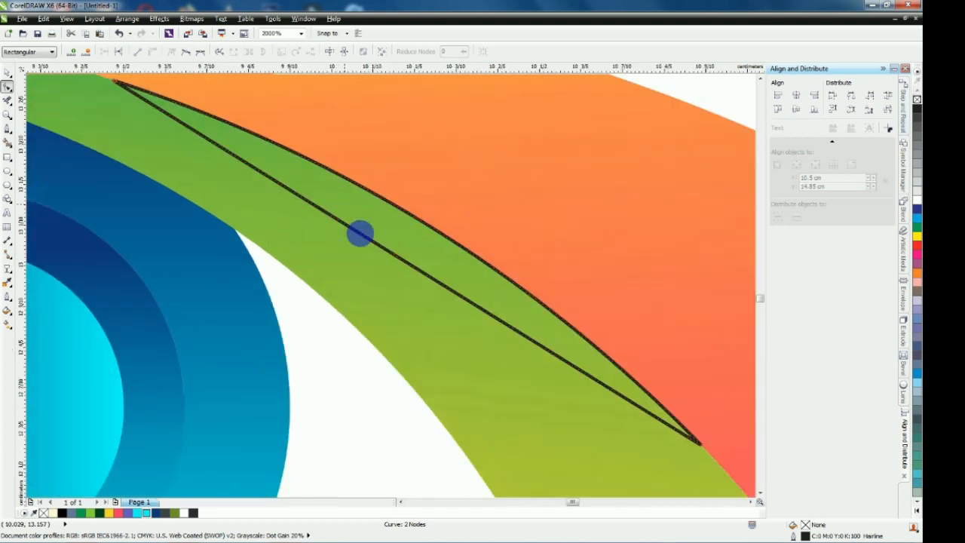
drag(362, 236, 387, 216)
scroll(323, 217, down, 1)
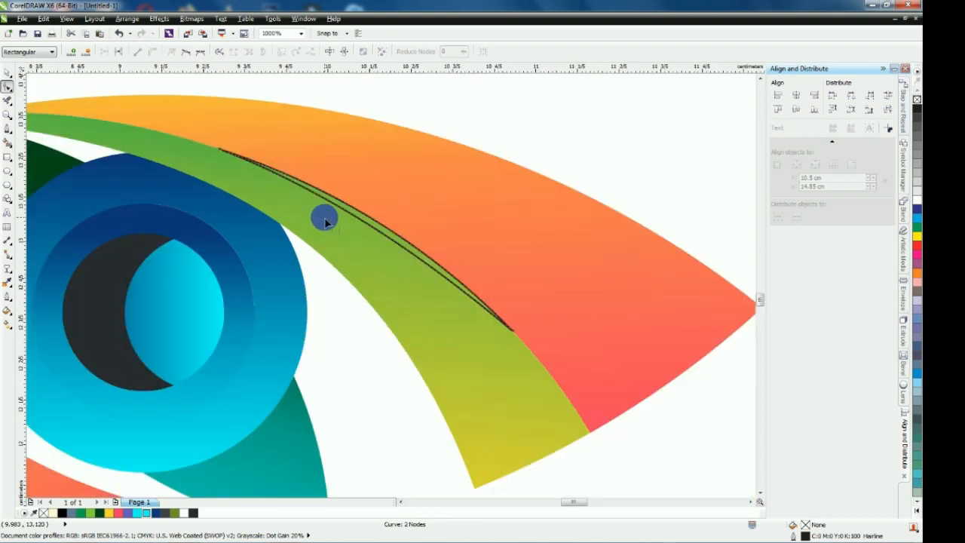
scroll(324, 214, up, 3)
mouse_move(320, 230)
mouse_down()
mouse_move(330, 212)
mouse_move(324, 218)
mouse_up()
scroll(357, 194, down, 3)
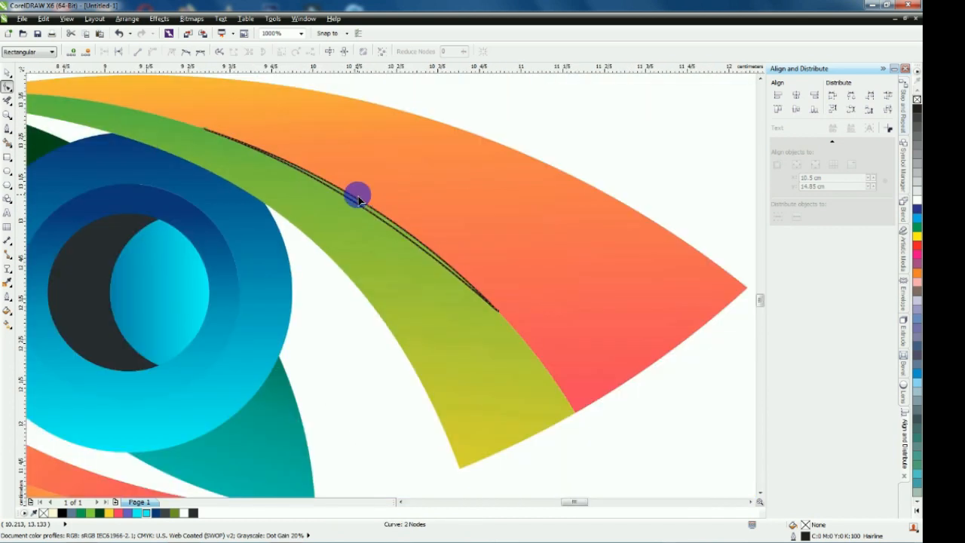
scroll(354, 196, down, 1)
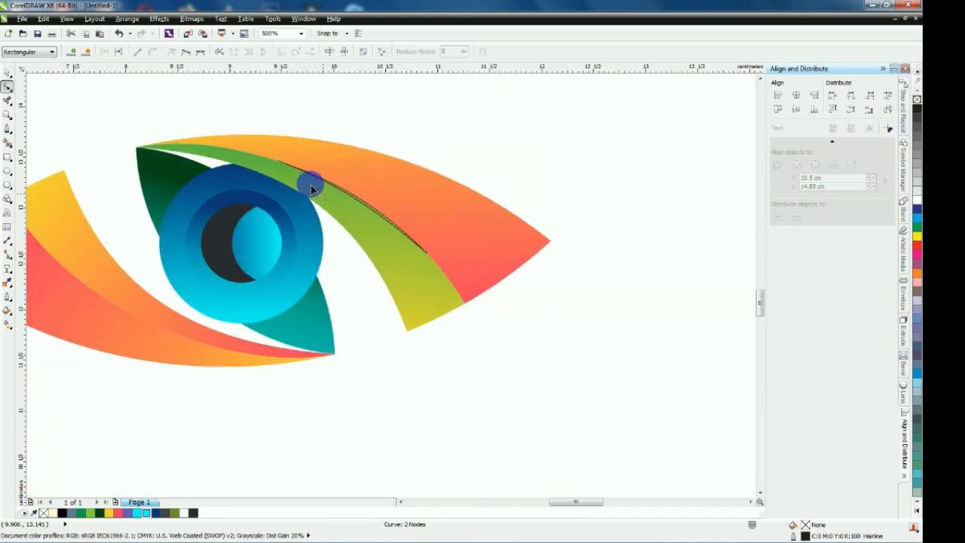
Fill the thin sliver with white and remove its outline
click(8, 72)
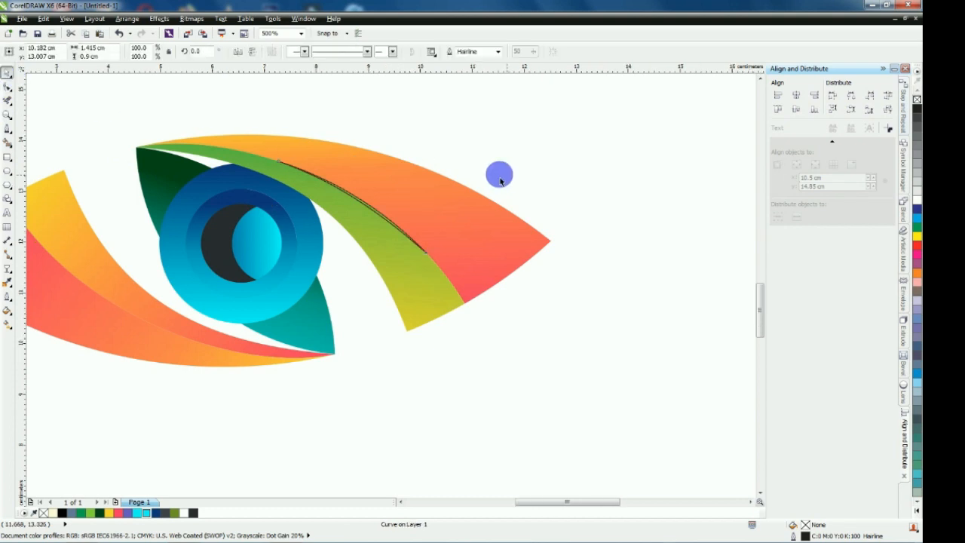
scroll(491, 173, down, 2)
scroll(482, 181, up, 2)
click(184, 512)
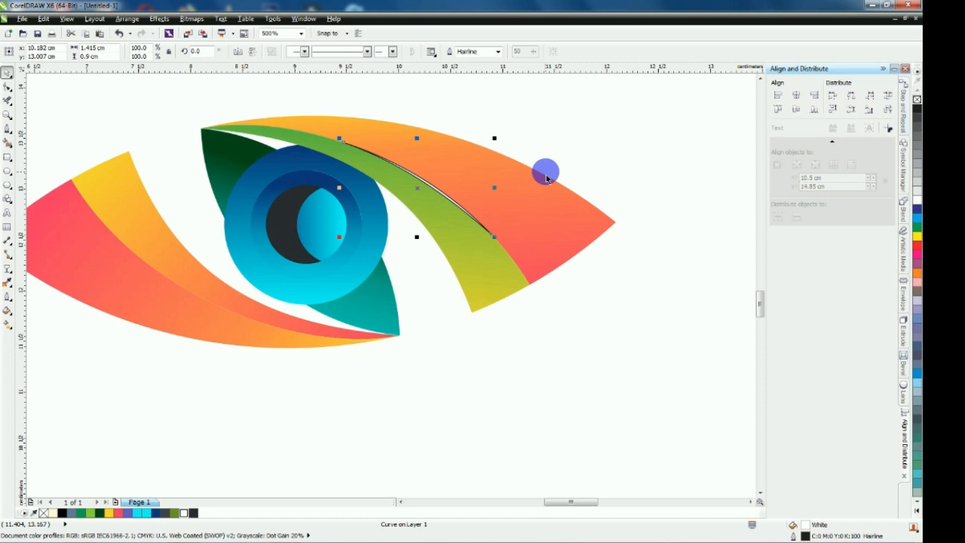
right_click(917, 100)
key(Escape)
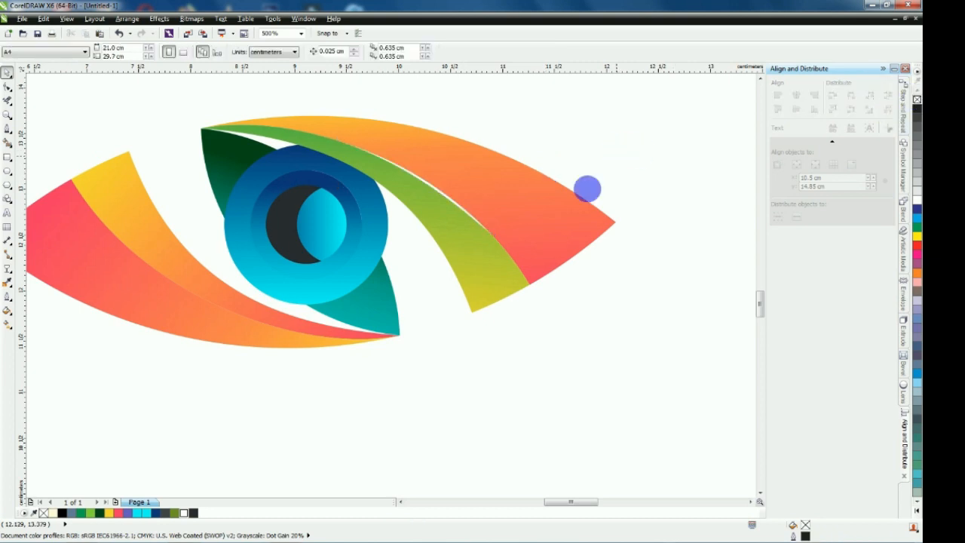
scroll(582, 196, down, 2)
scroll(482, 185, up, 2)
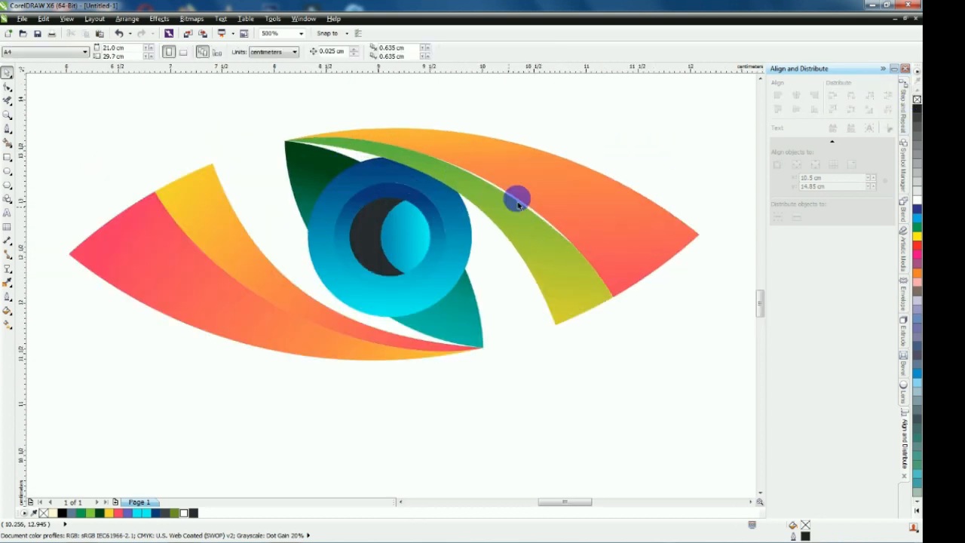
Place a copy of the white sliver on the lower bands, mirrored horizontally and vertically, centred at about x 8.146 cm, y 12.004 cm
click(518, 205)
drag(502, 200, 287, 332)
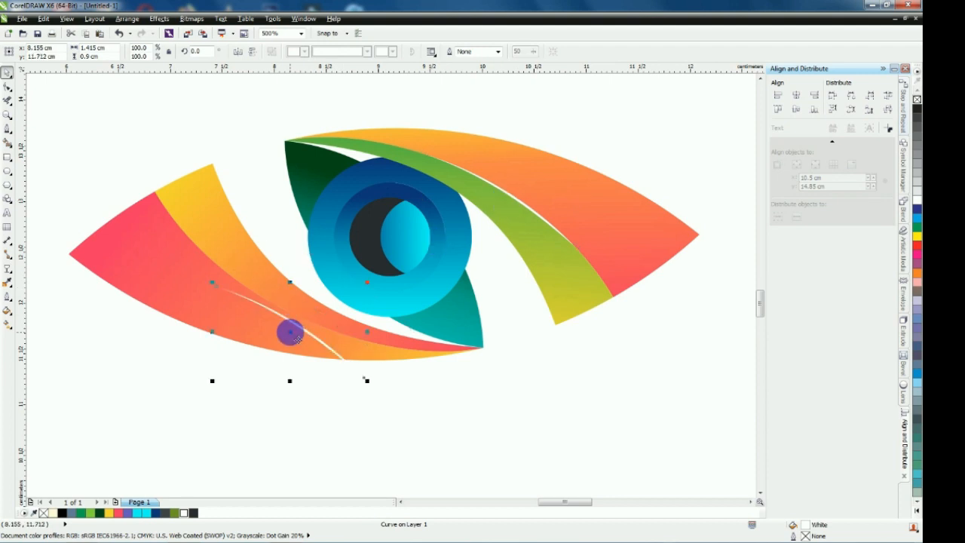
click(240, 53)
click(251, 51)
scroll(285, 341, up, 1)
drag(285, 341, 285, 278)
click(284, 278)
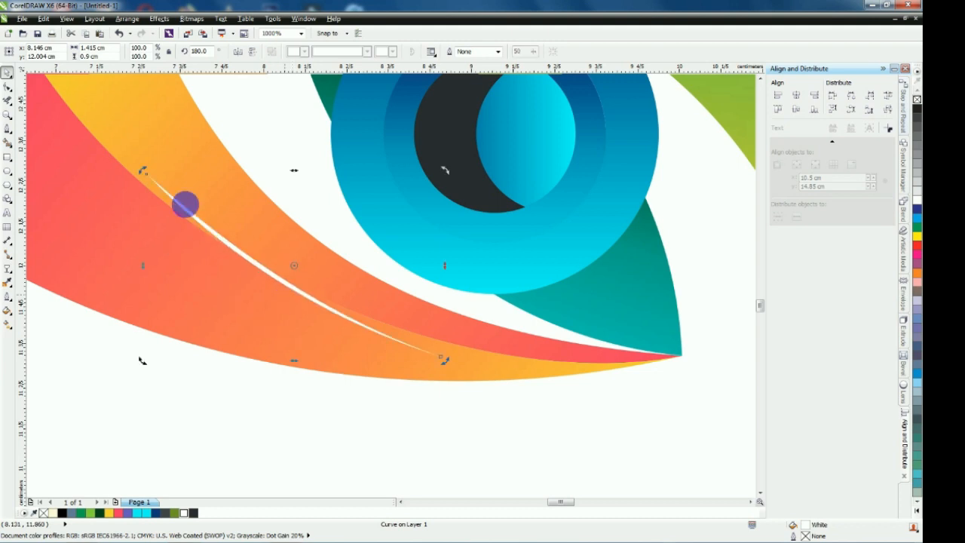
Rotate the copied sliver to about 184.4° so it follows the seam between the two lower bands
scroll(140, 176, up, 2)
drag(155, 190, 113, 211)
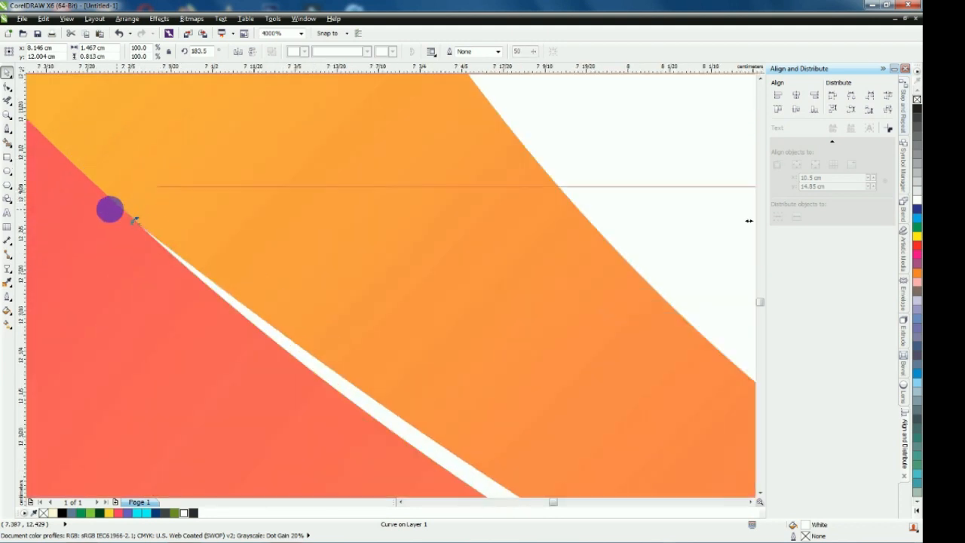
scroll(108, 209, down, 3)
scroll(255, 297, up, 3)
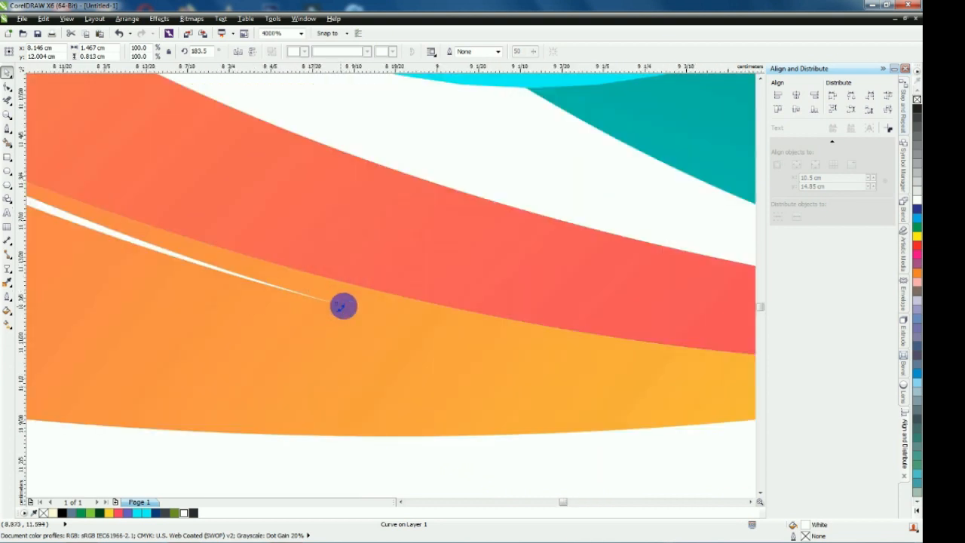
scroll(337, 306, down, 2)
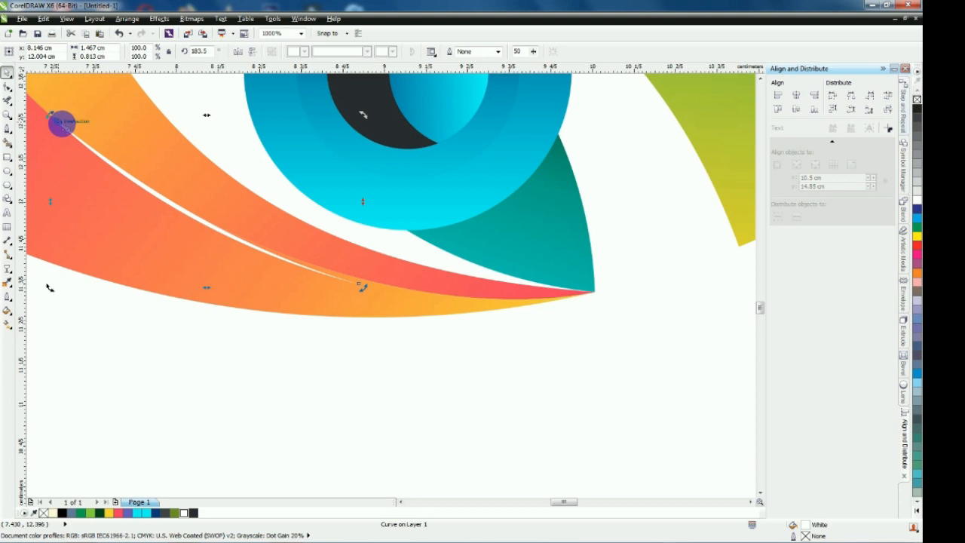
scroll(362, 296, up, 2)
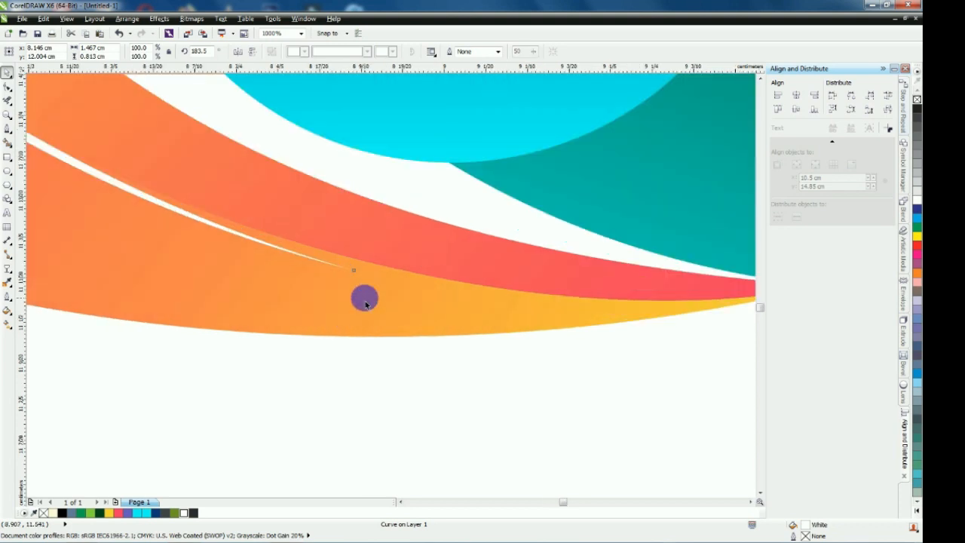
drag(348, 255, 358, 226)
scroll(424, 247, down, 2)
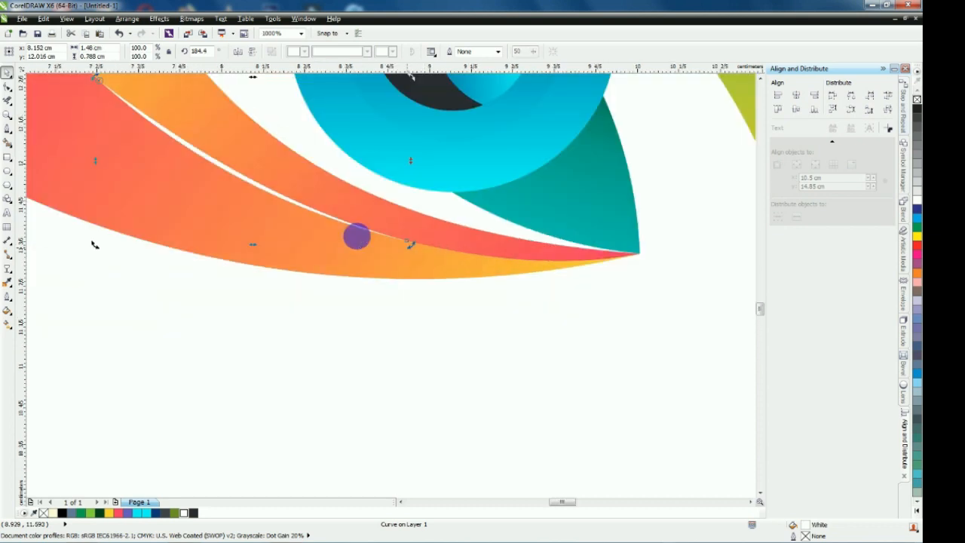
key(F4)
click(106, 125)
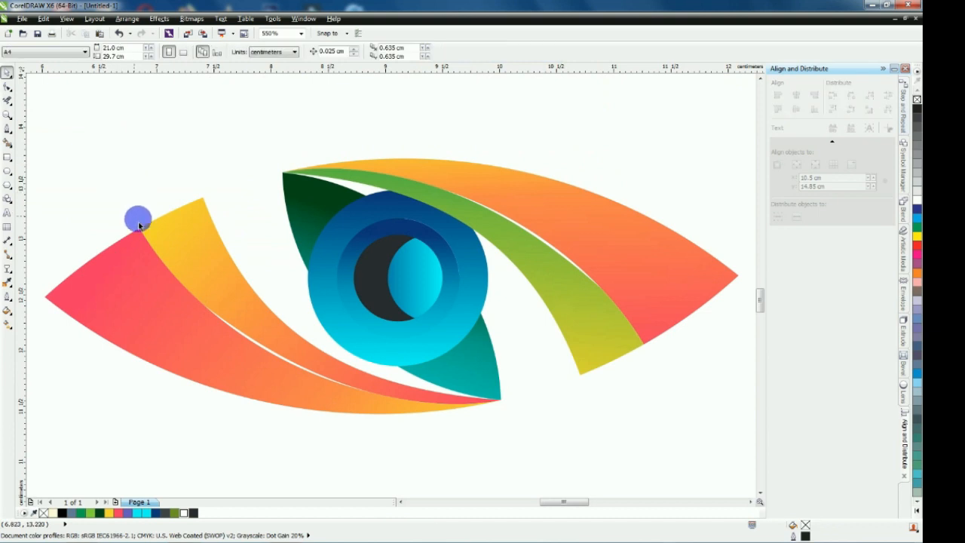
Apply a linear Transparency at about 327.558° along the upper white sliver, from its upper-left tip to its lower-right tip
click(523, 232)
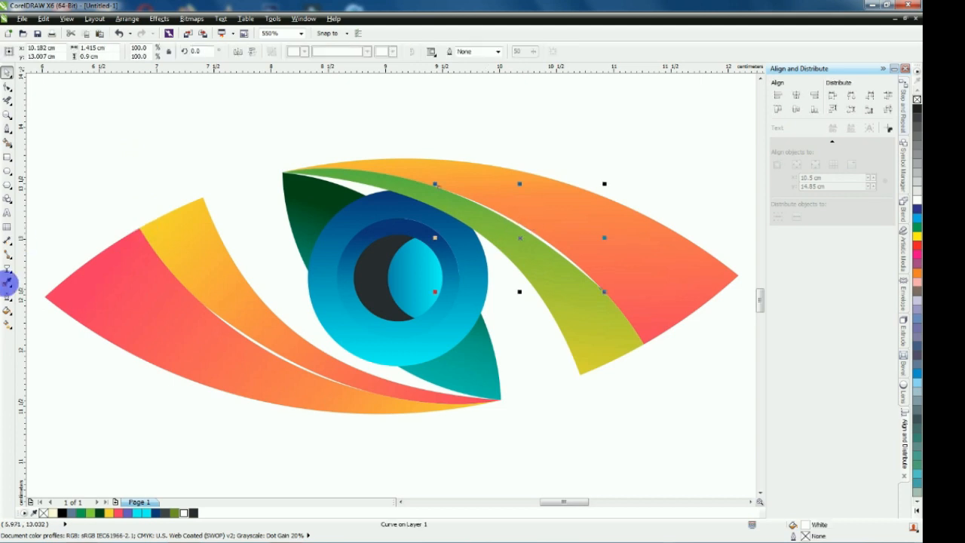
drag(9, 273, 27, 339)
drag(441, 194, 600, 303)
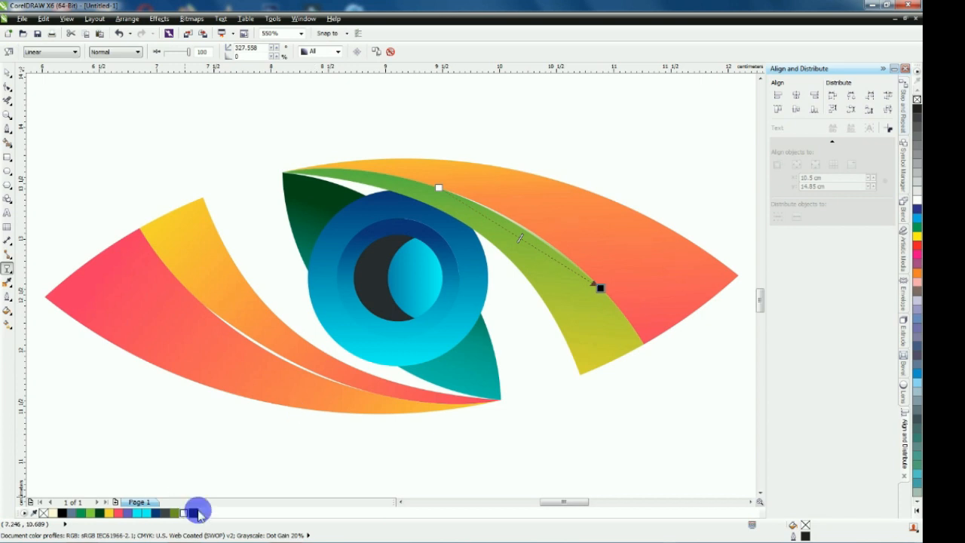
Set the upper sliver's transparency start point to black and add a white point near the middle of the gradient
drag(62, 514, 440, 190)
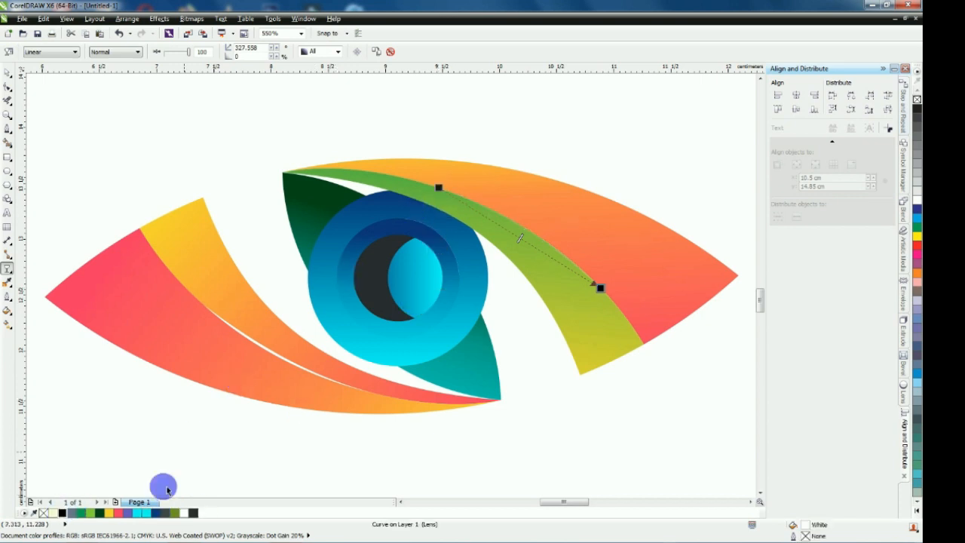
drag(186, 515, 514, 236)
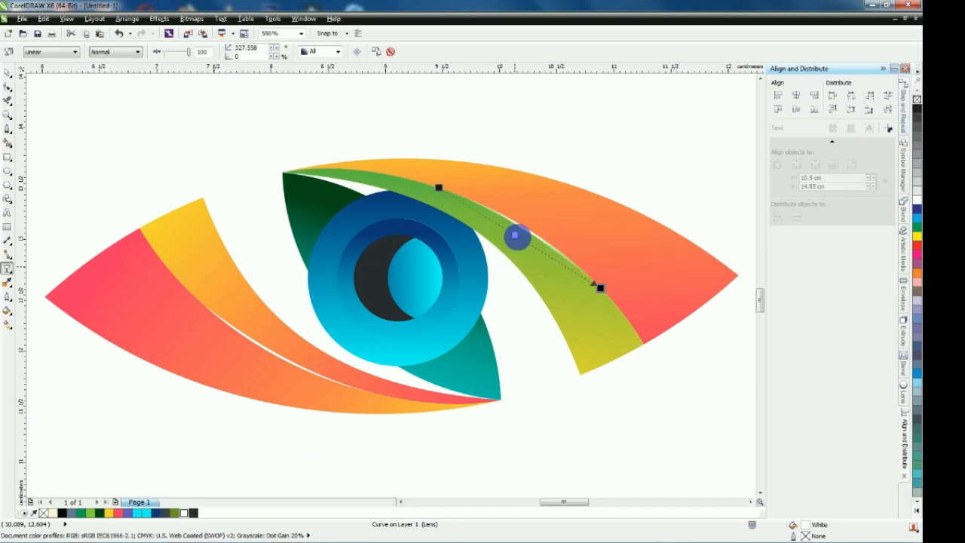
click(608, 294)
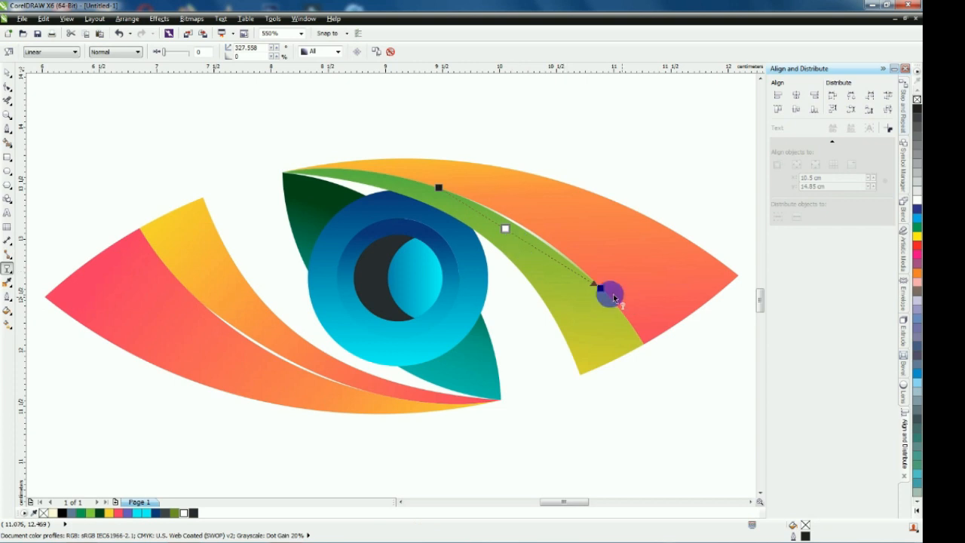
Extend both ends of the upper sliver's transparency gradient to an angle of about 329.99° and recentre its white point
drag(601, 291, 610, 294)
drag(438, 187, 420, 177)
click(500, 226)
drag(500, 226, 508, 227)
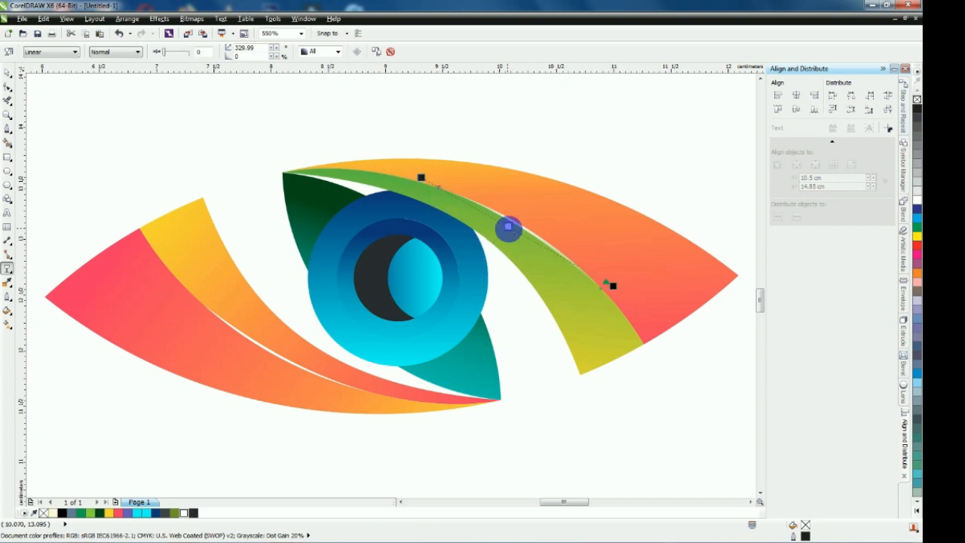
click(485, 140)
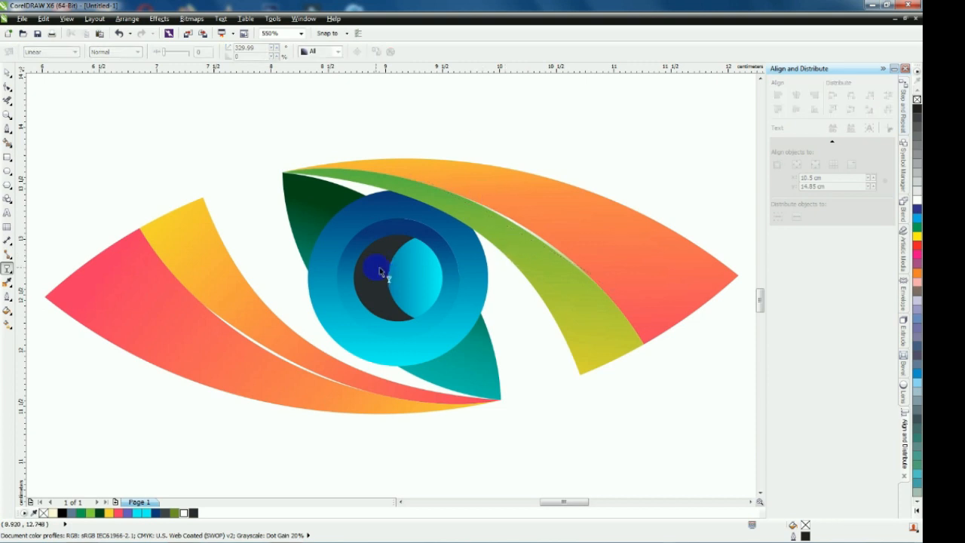
drag(380, 272, 381, 305)
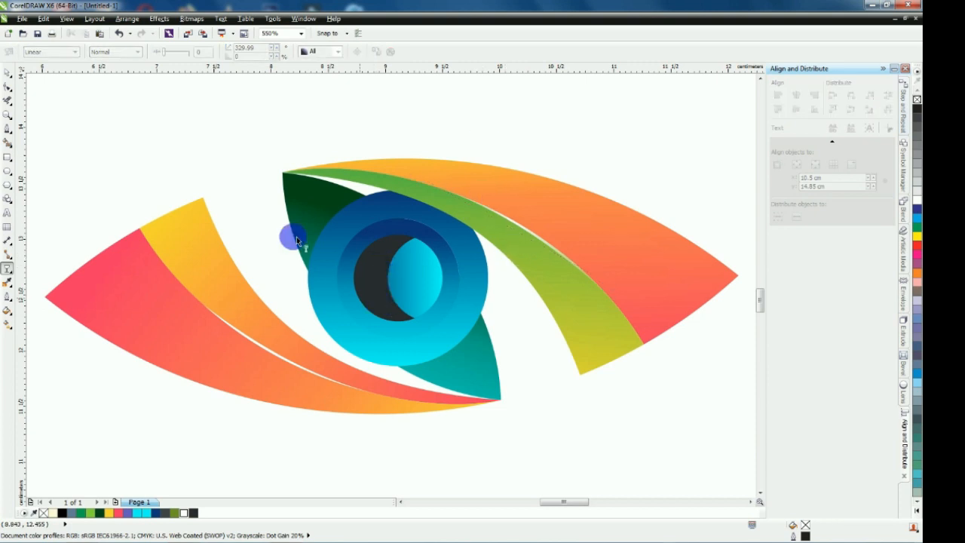
click(253, 345)
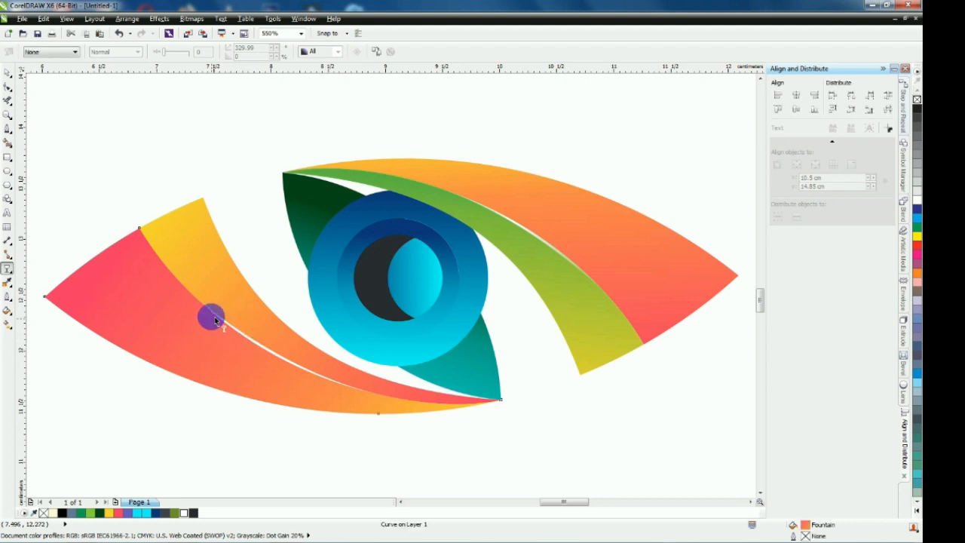
drag(207, 314, 376, 397)
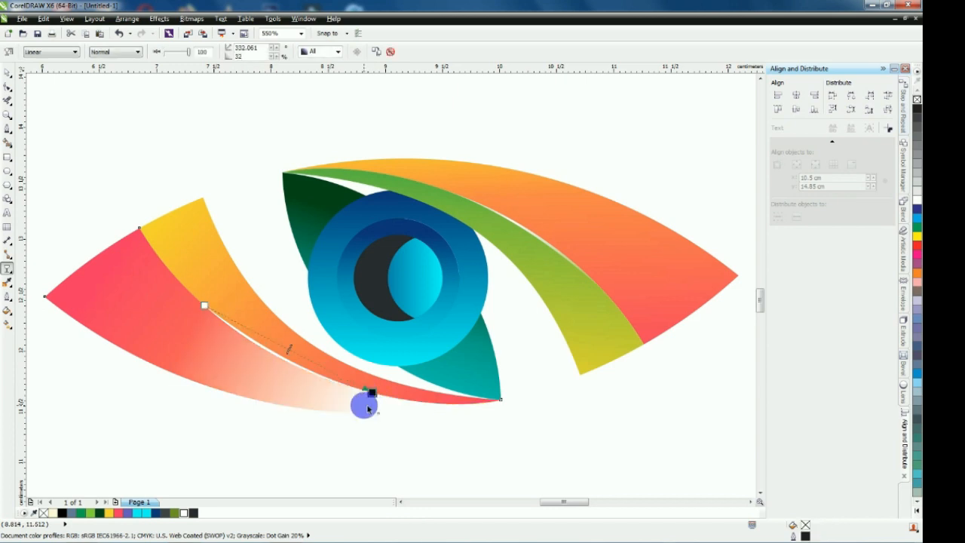
click(131, 292)
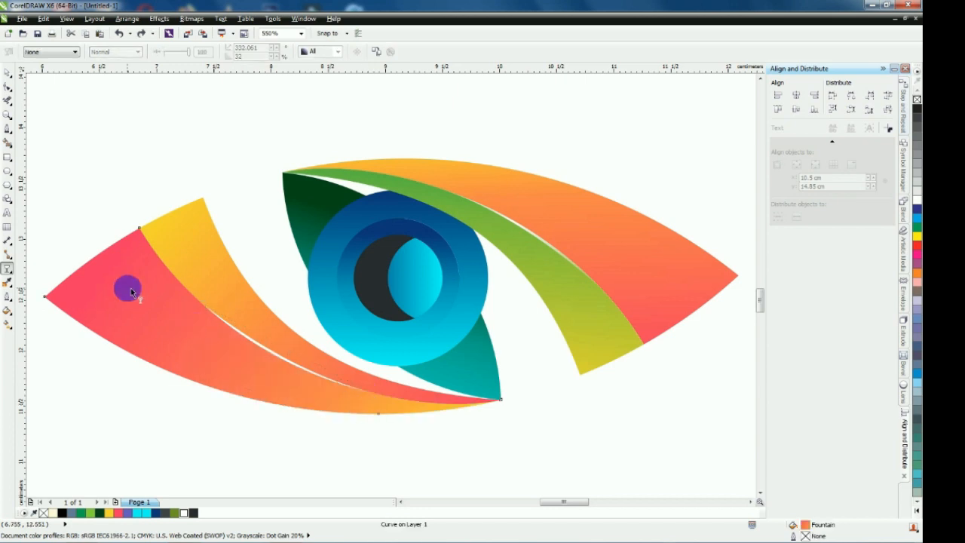
Apply a linear Transparency at about 331.961° along the lower white sliver, from its upper-left tip to its lower-right tip
click(7, 73)
click(256, 347)
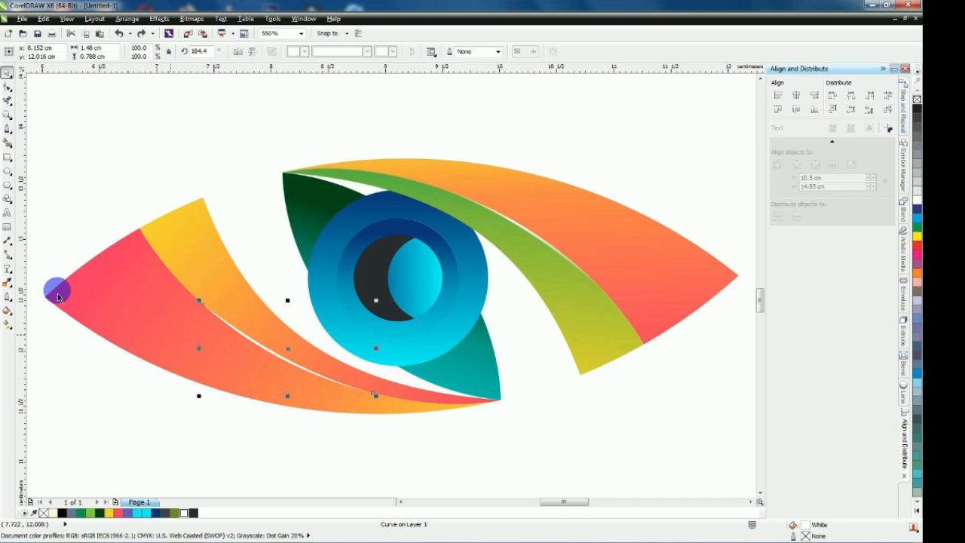
click(7, 269)
drag(204, 309, 371, 392)
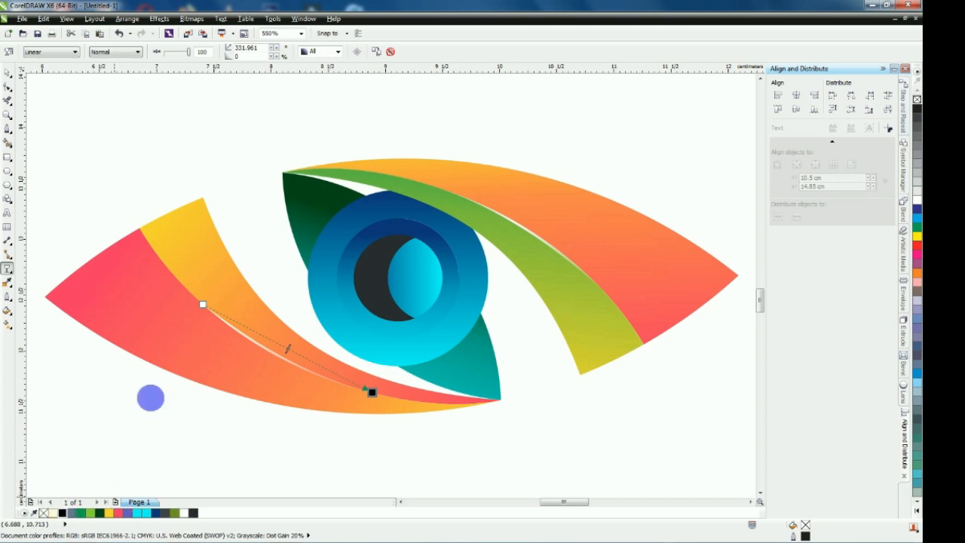
Set the lower sliver's transparency start point to black and add two white points along the gradient between its ends
click(202, 305)
drag(187, 516, 263, 338)
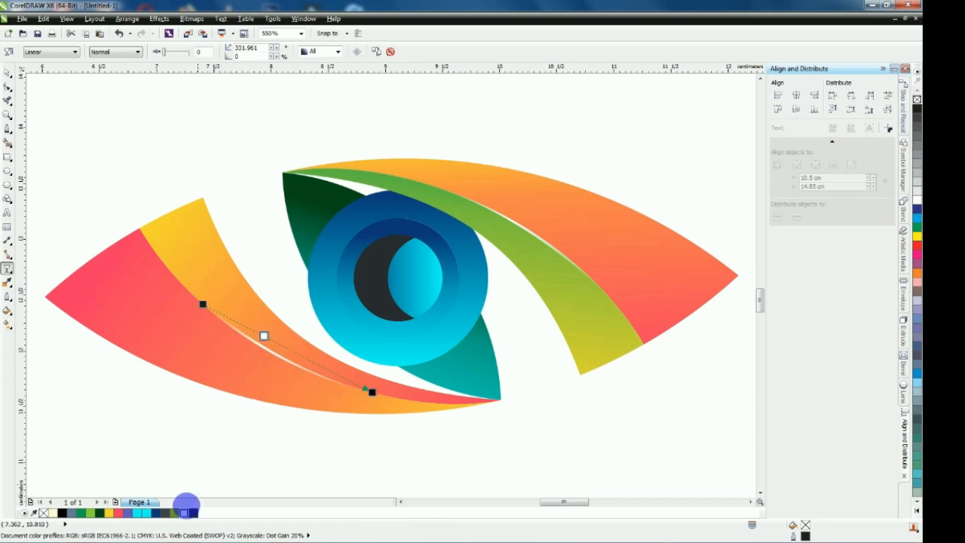
drag(186, 518, 315, 362)
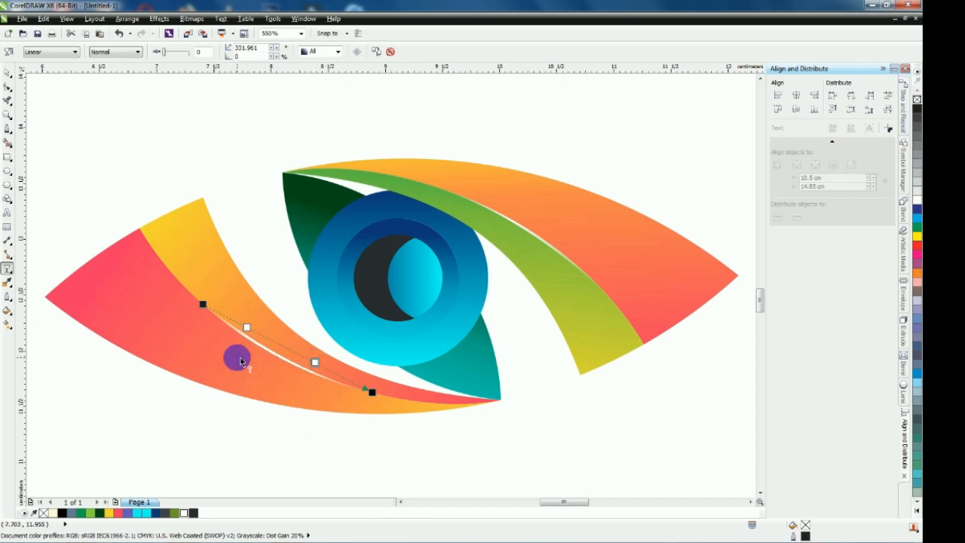
click(7, 73)
click(140, 144)
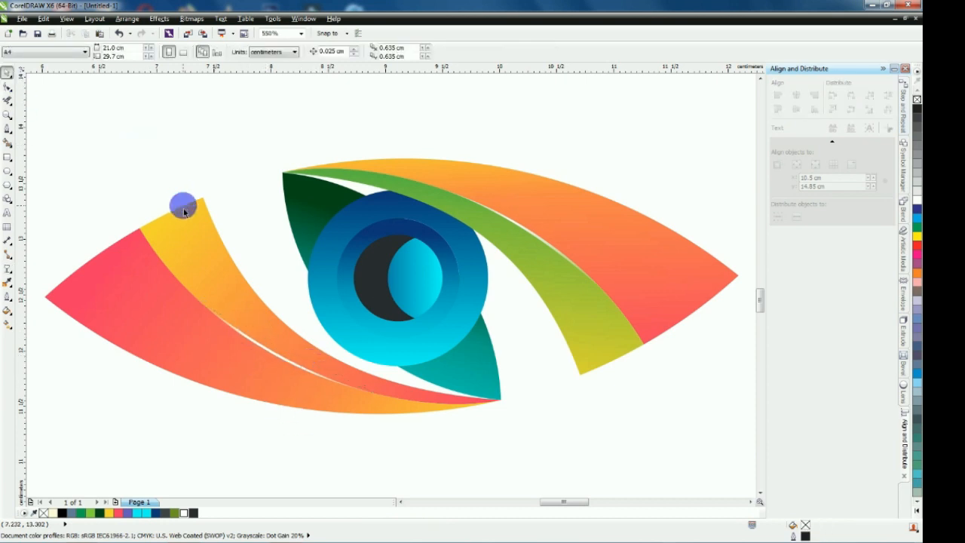
Shift both white transparency points on the lower sliver slightly towards its lower-right tip
scroll(181, 205, down, 2)
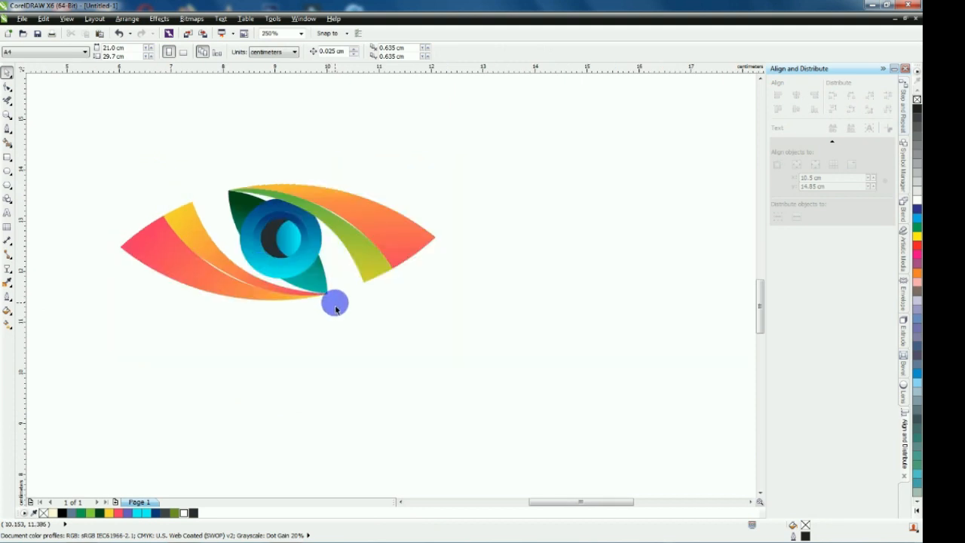
scroll(222, 278, up, 3)
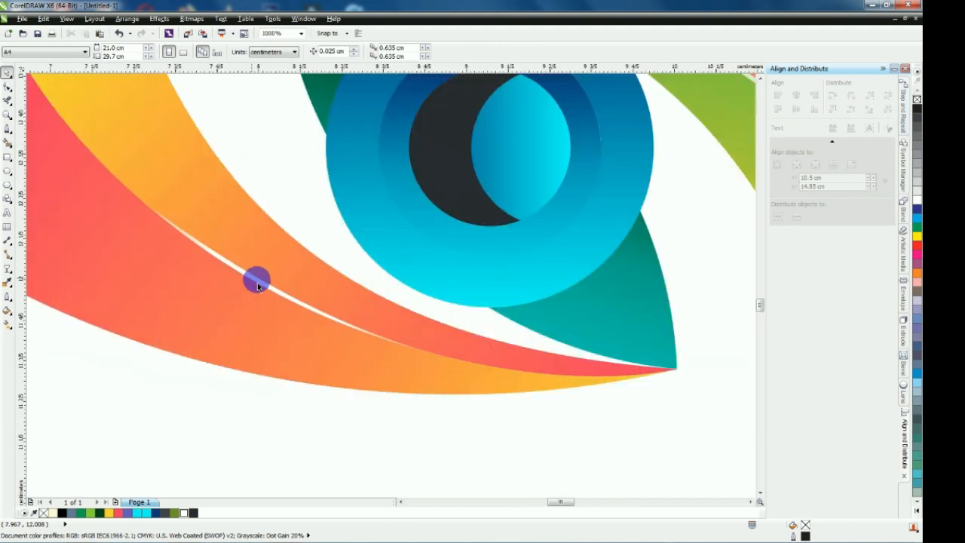
click(257, 285)
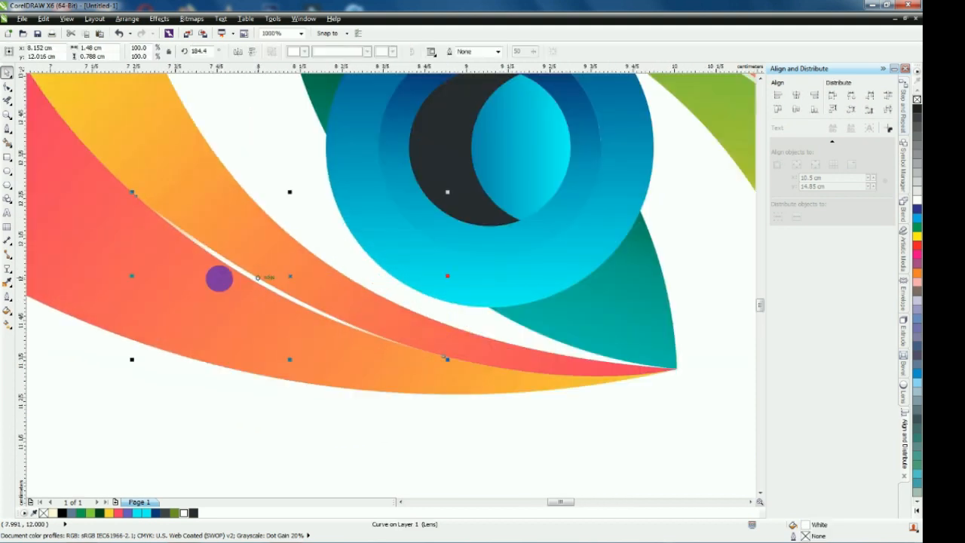
click(7, 268)
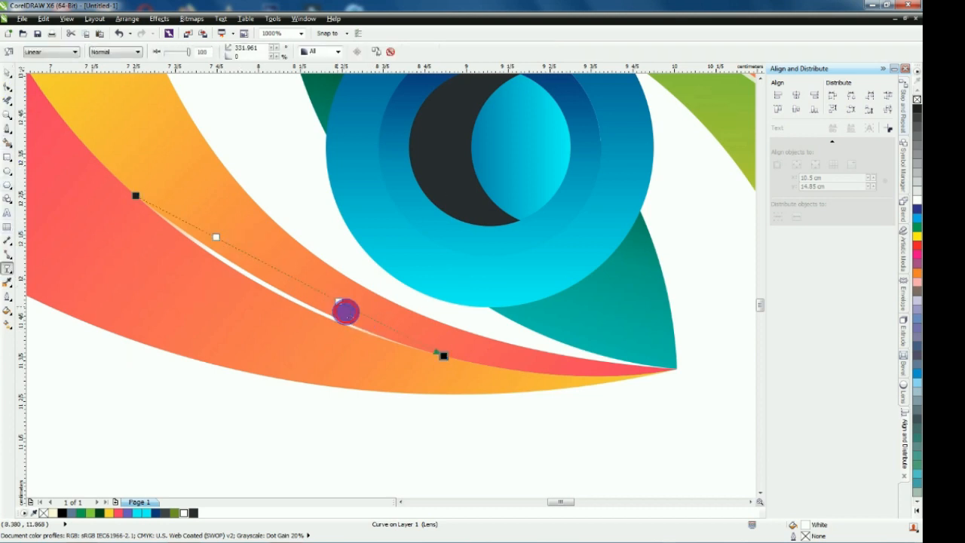
drag(345, 312, 369, 323)
mouse_move(218, 239)
mouse_down()
mouse_move(269, 289)
mouse_move(233, 283)
mouse_move(236, 248)
mouse_move(228, 245)
mouse_up()
scroll(291, 306, down, 1)
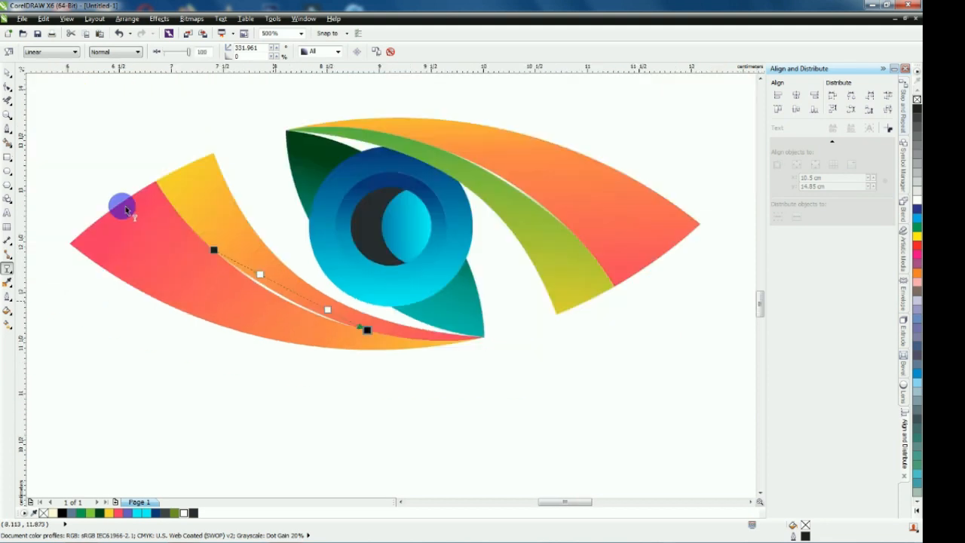
click(38, 89)
scroll(256, 273, down, 1)
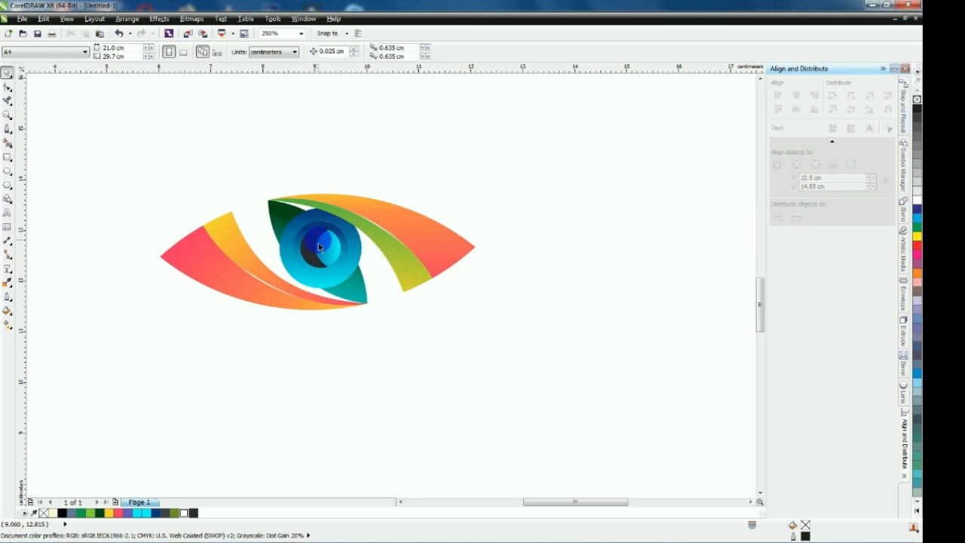
scroll(319, 246, up, 1)
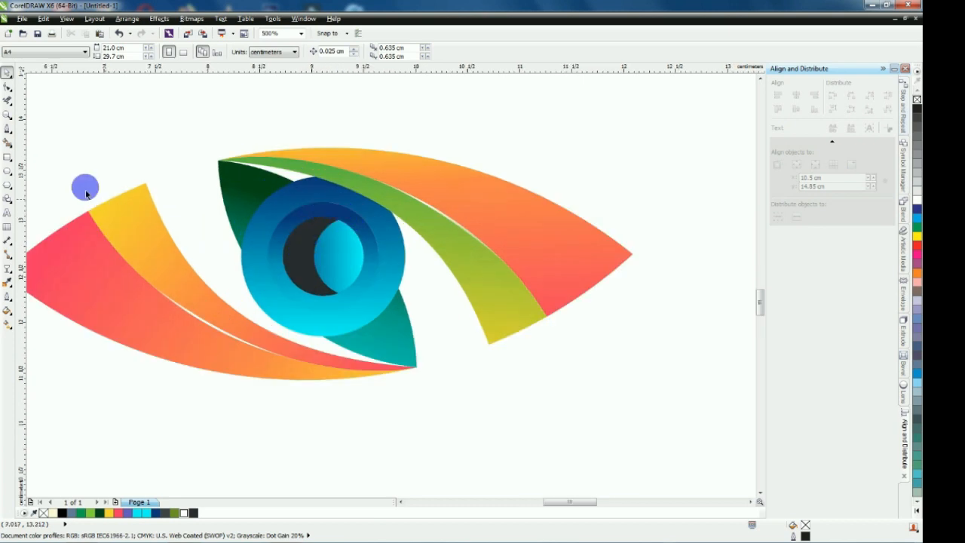
Draw a vertical line about 0.34 cm long across the left edge of the pupil's cyan lens shape with a Hairline outline
click(6, 130)
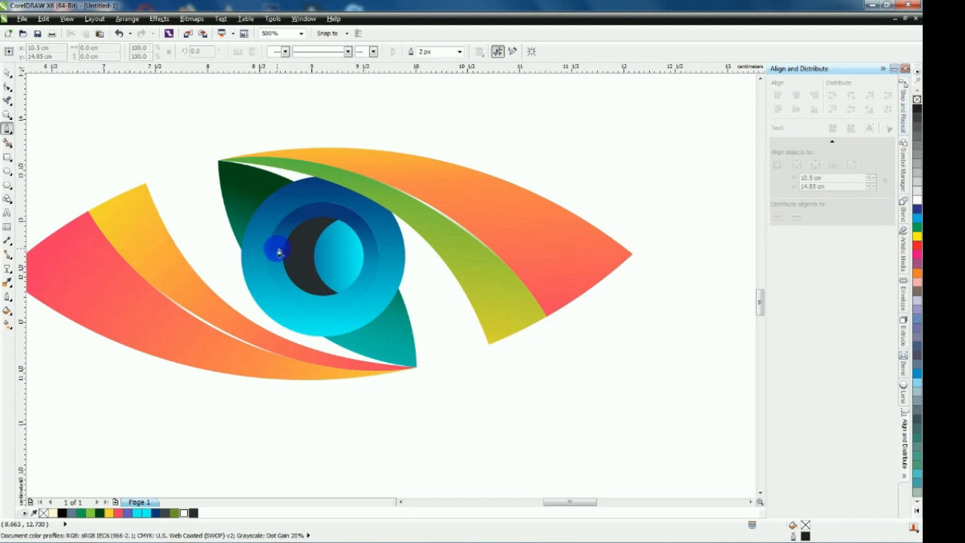
scroll(307, 271, up, 4)
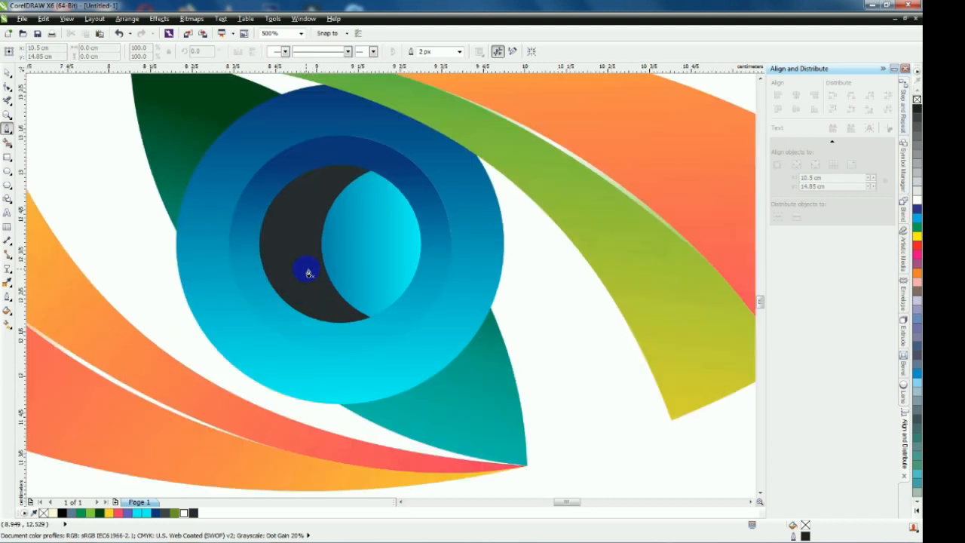
click(354, 151)
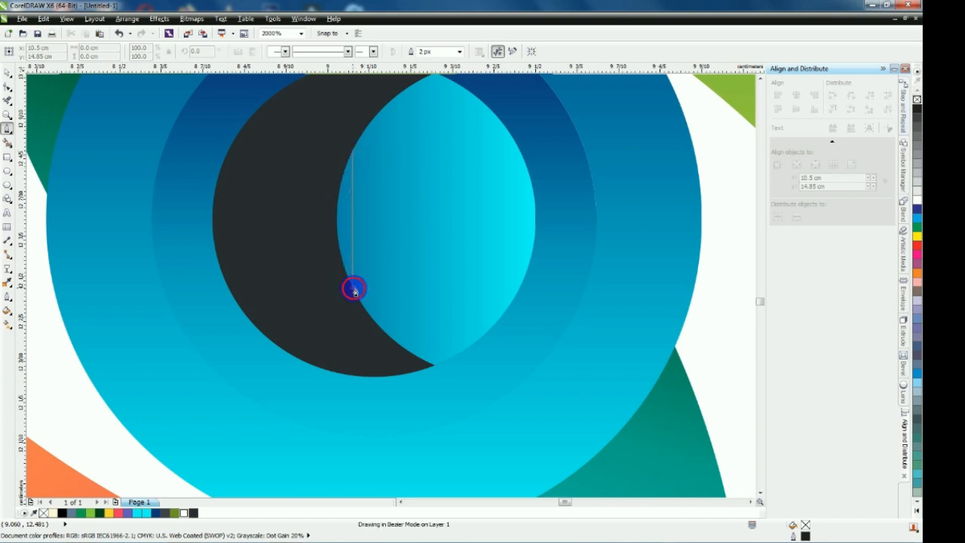
click(353, 289)
click(10, 73)
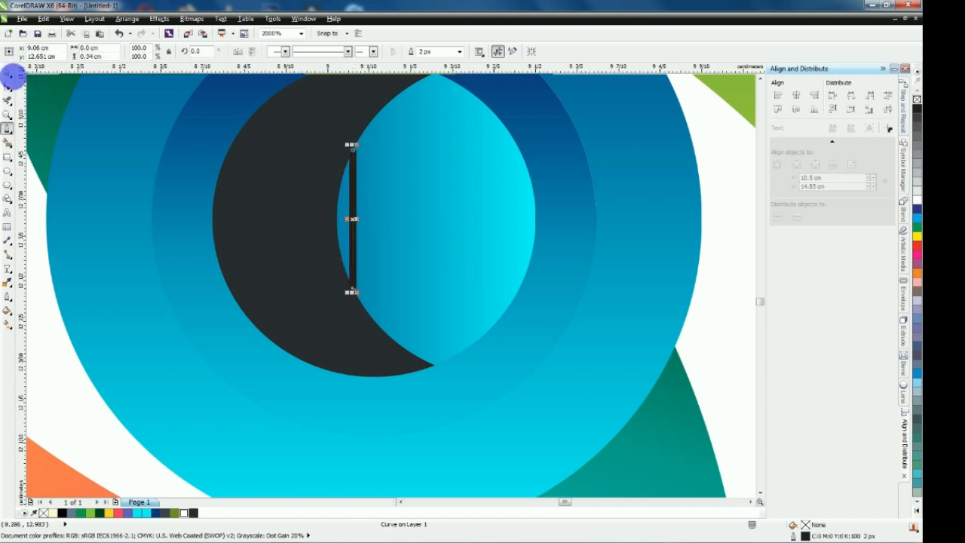
click(498, 52)
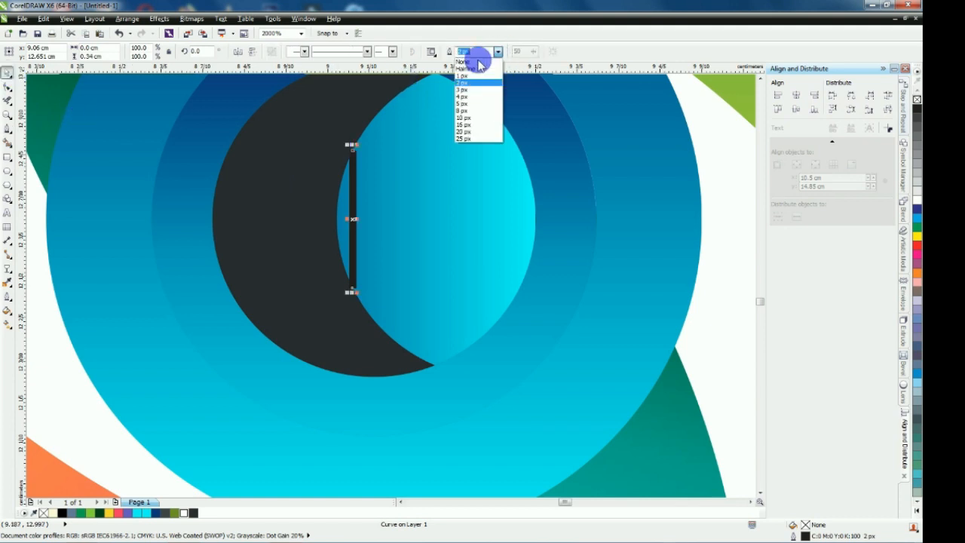
click(470, 65)
Convert the line to a curve and bow it about 0.038 cm to the left along the cyan shape's edge
click(8, 86)
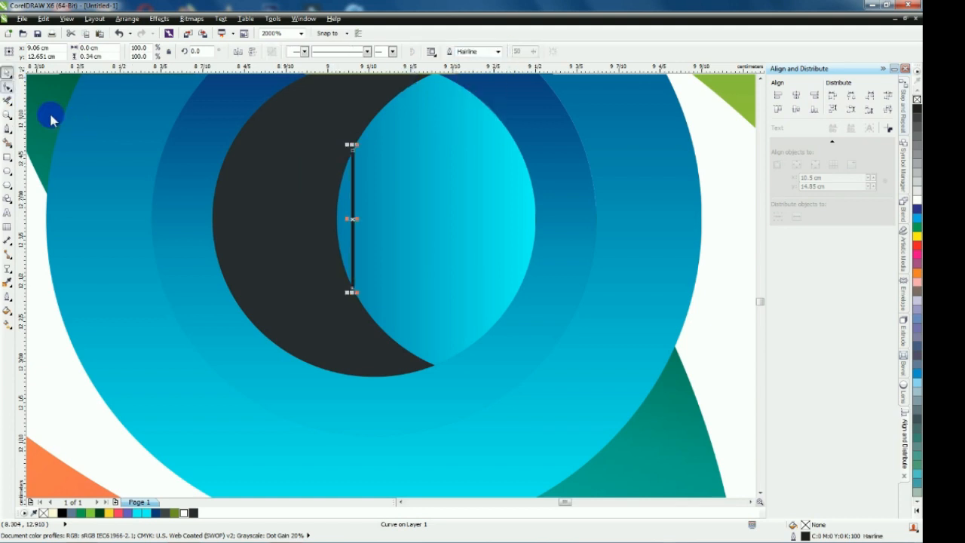
click(153, 51)
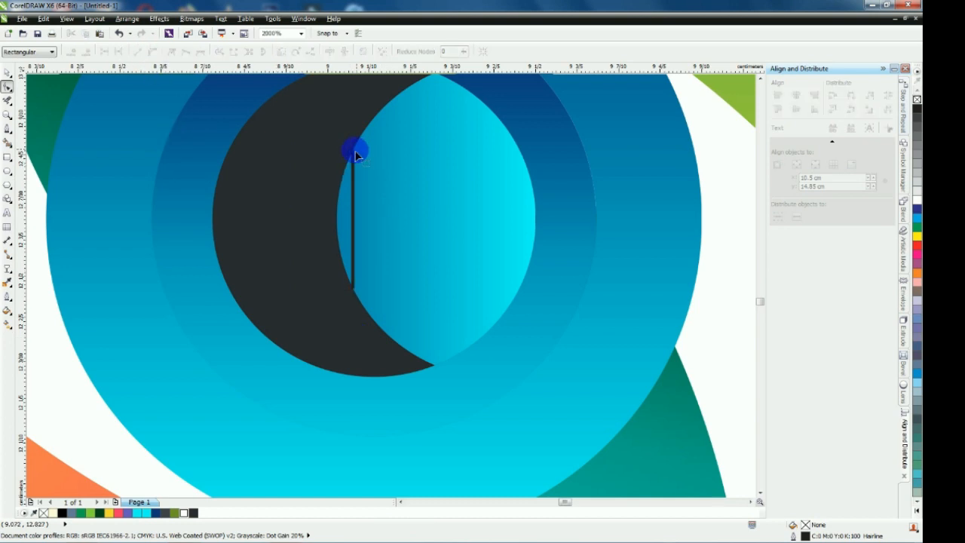
click(358, 216)
scroll(359, 215, up, 1)
drag(345, 208, 359, 192)
scroll(347, 220, up, 1)
scroll(360, 192, down, 3)
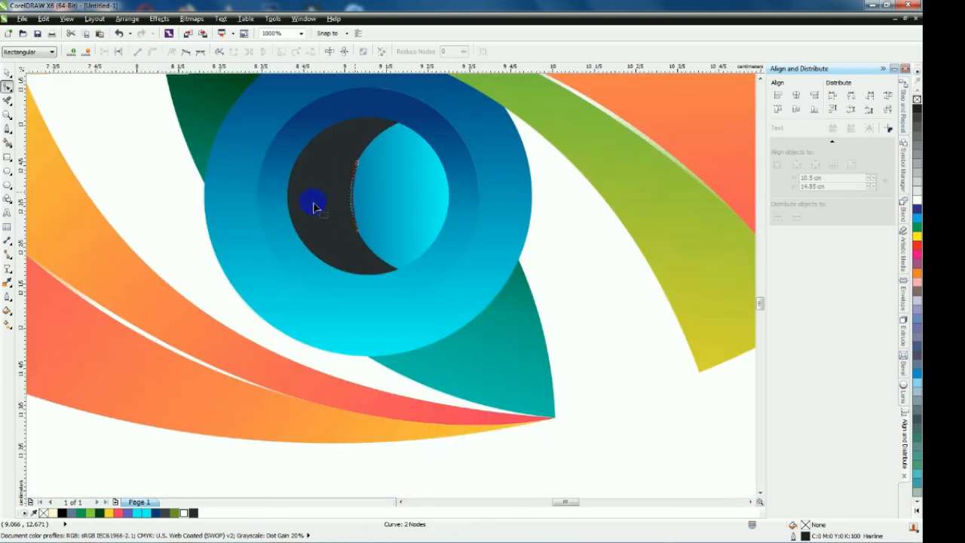
scroll(358, 182, up, 1)
scroll(358, 182, down, 1)
Fill the bowed curve beside the pupil's cyan shape with white and remove its outline
click(8, 73)
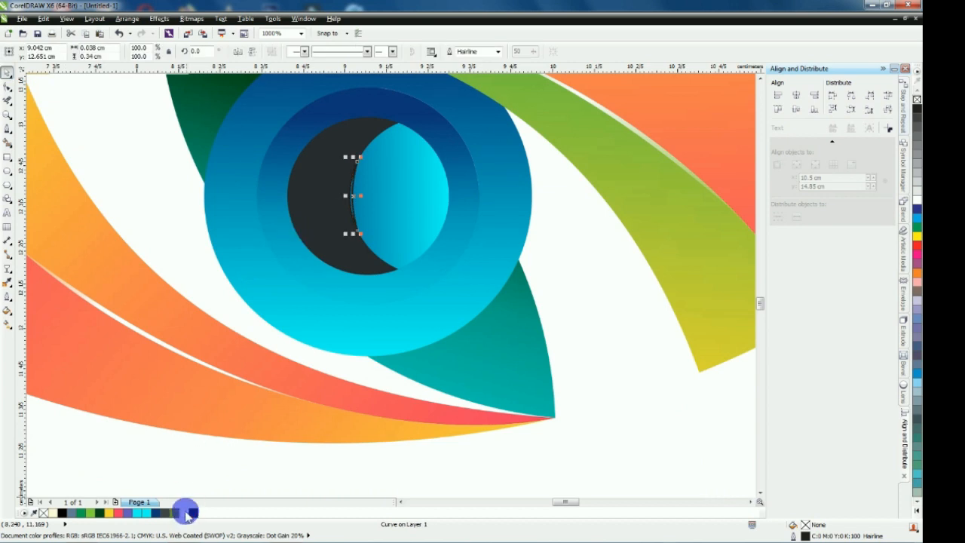
click(915, 106)
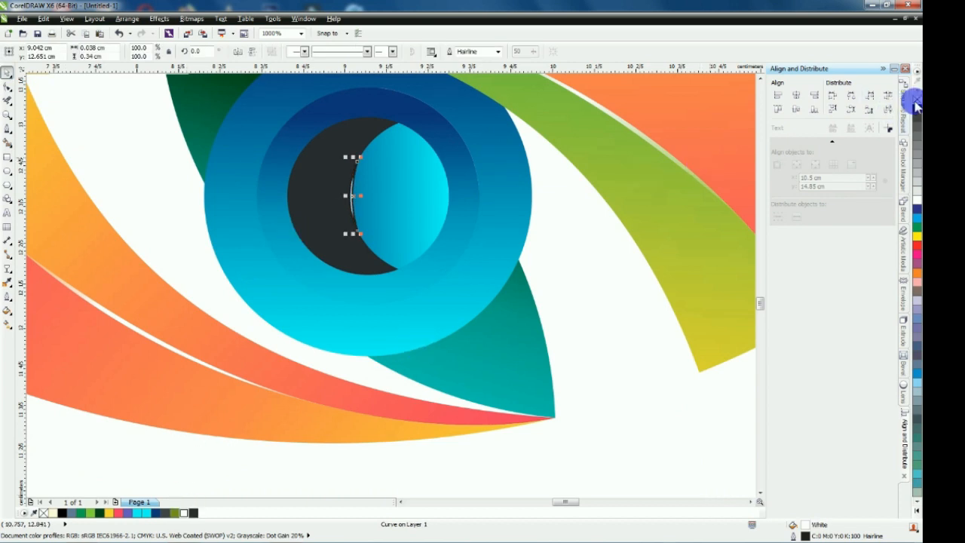
right_click(915, 102)
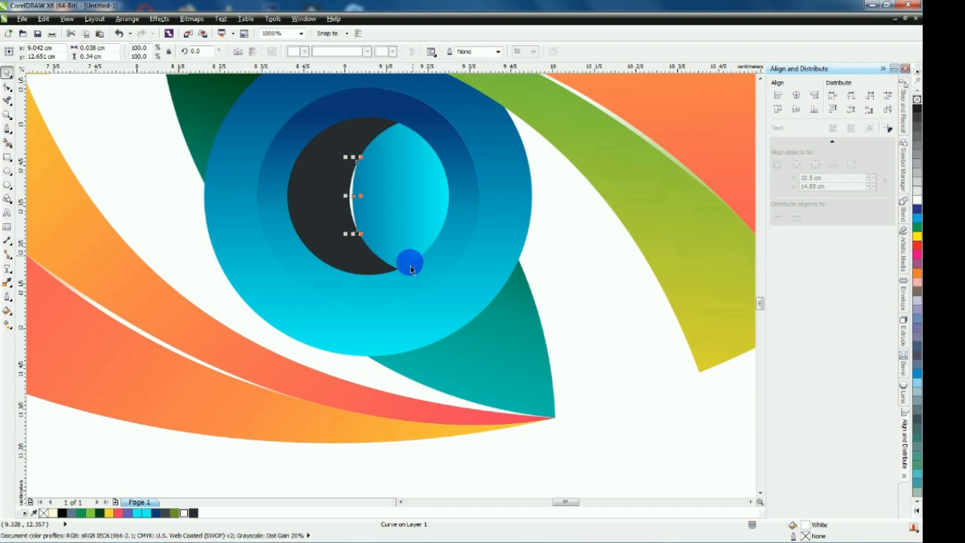
scroll(410, 266, down, 3)
click(206, 167)
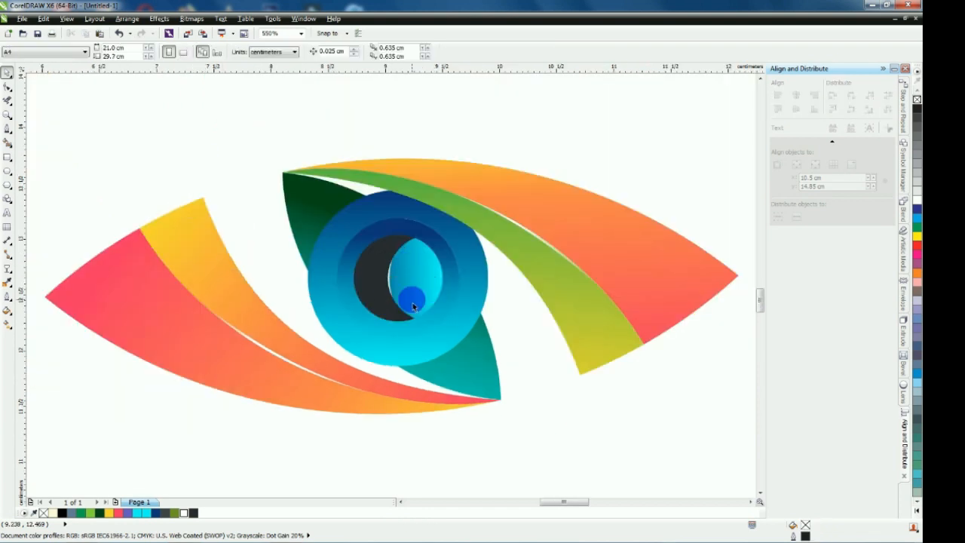
Reshape the white sliver's outer curve by adjusting its upper and lower control handles to follow the pupil's cyan edge
scroll(395, 283, up, 3)
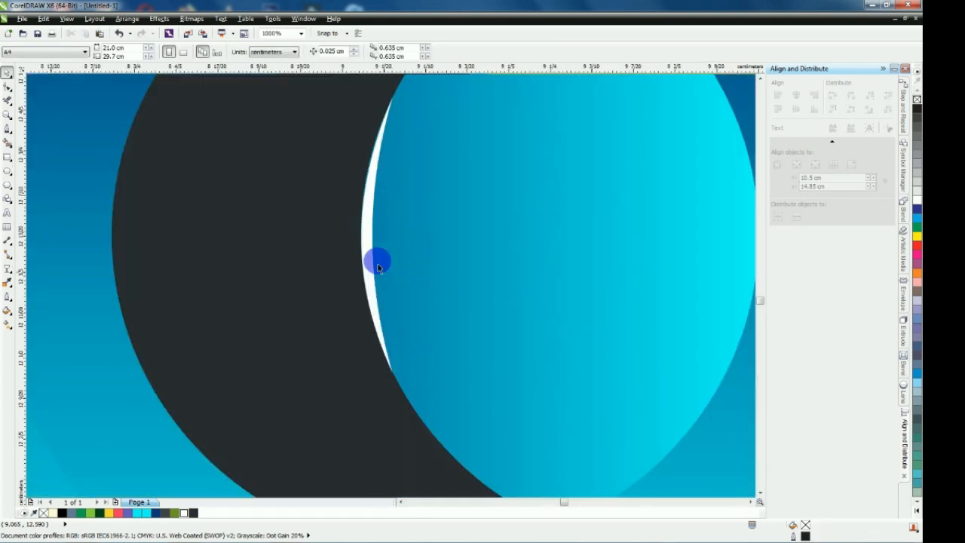
click(378, 267)
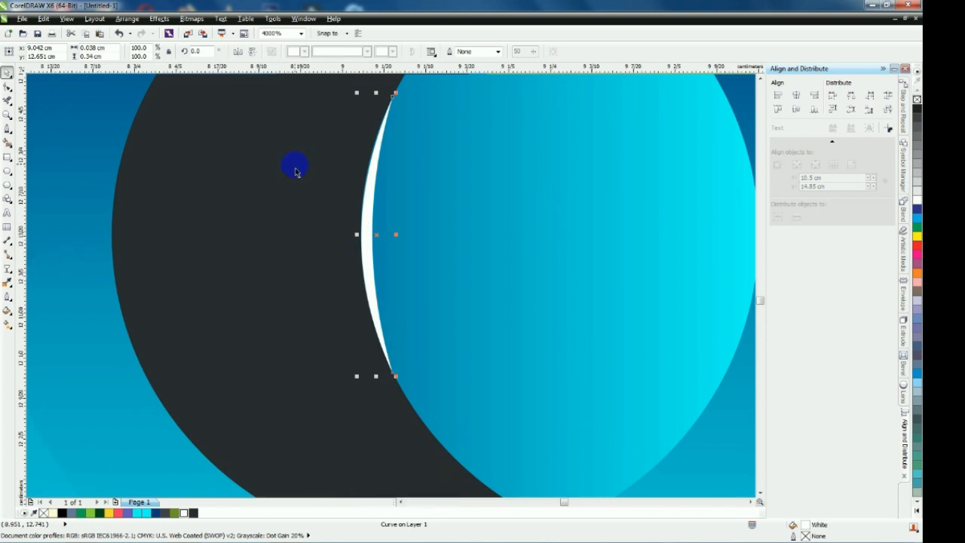
click(8, 87)
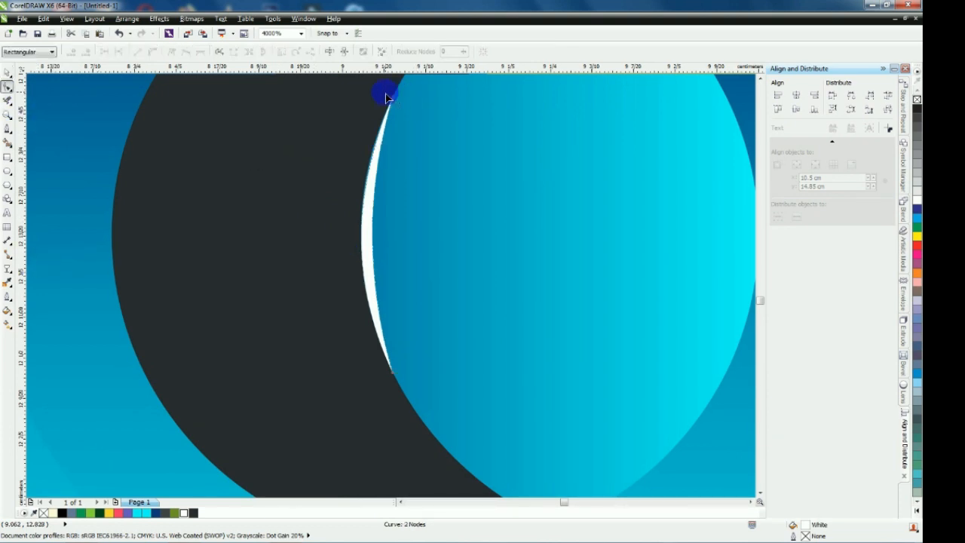
click(369, 129)
scroll(369, 129, up, 2)
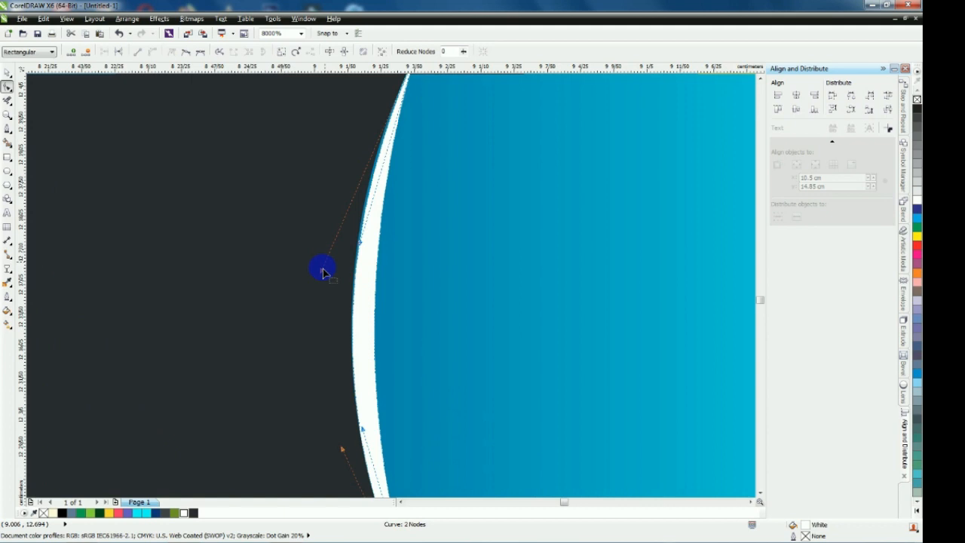
drag(321, 270, 324, 251)
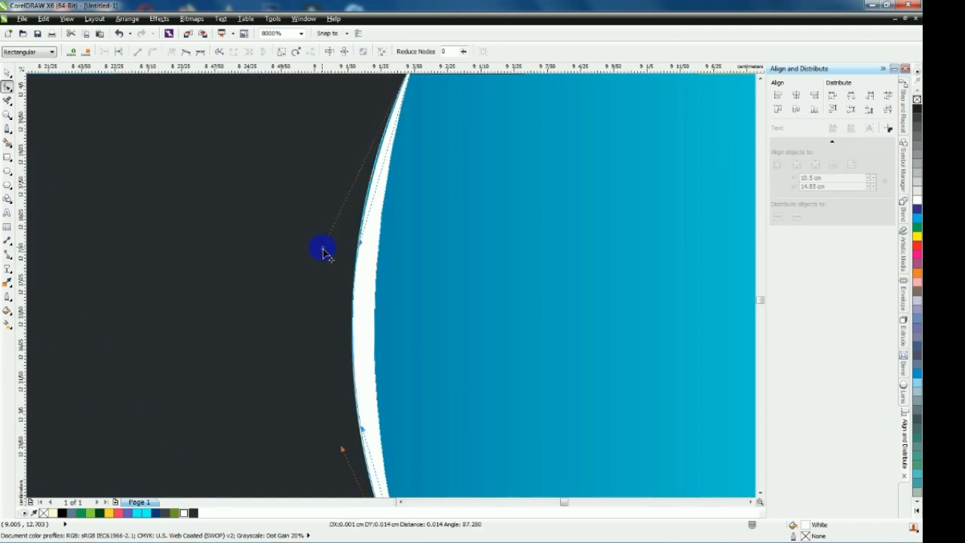
scroll(330, 347, down, 2)
scroll(325, 321, up, 2)
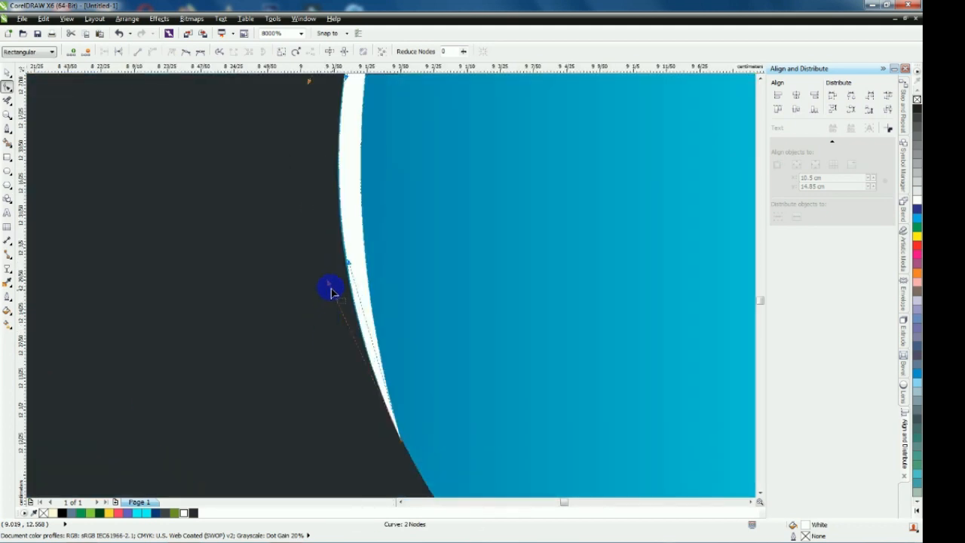
drag(329, 286, 330, 288)
scroll(307, 293, down, 2)
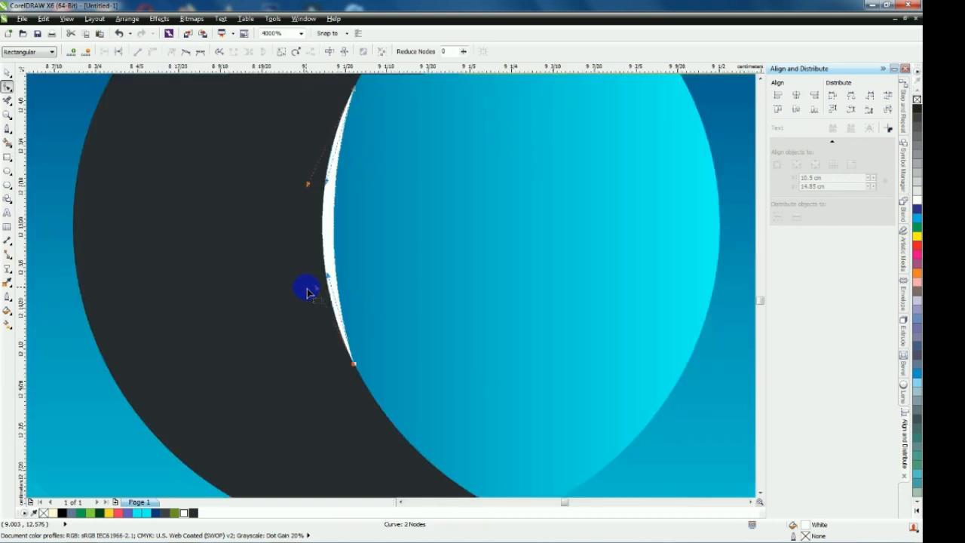
scroll(308, 293, down, 2)
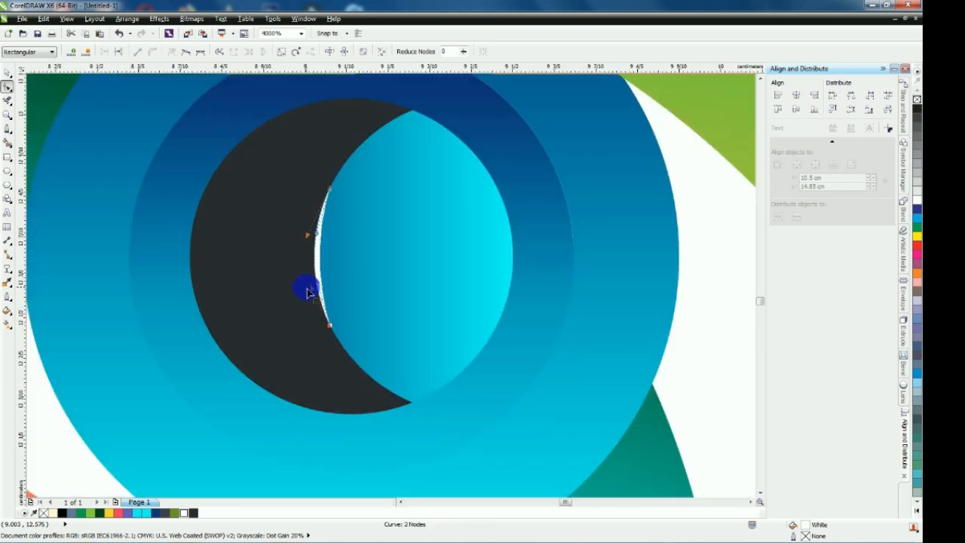
Apply a vertical linear transparency to the white pupil sliver, with black points at both tips and a white point midway
click(8, 269)
drag(330, 196, 331, 328)
drag(65, 514, 332, 201)
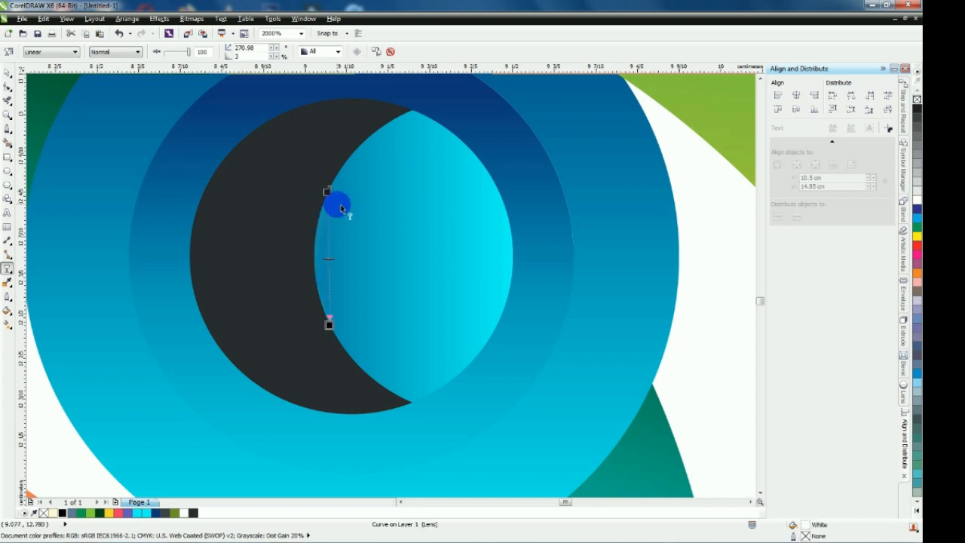
scroll(338, 206, up, 1)
click(322, 173)
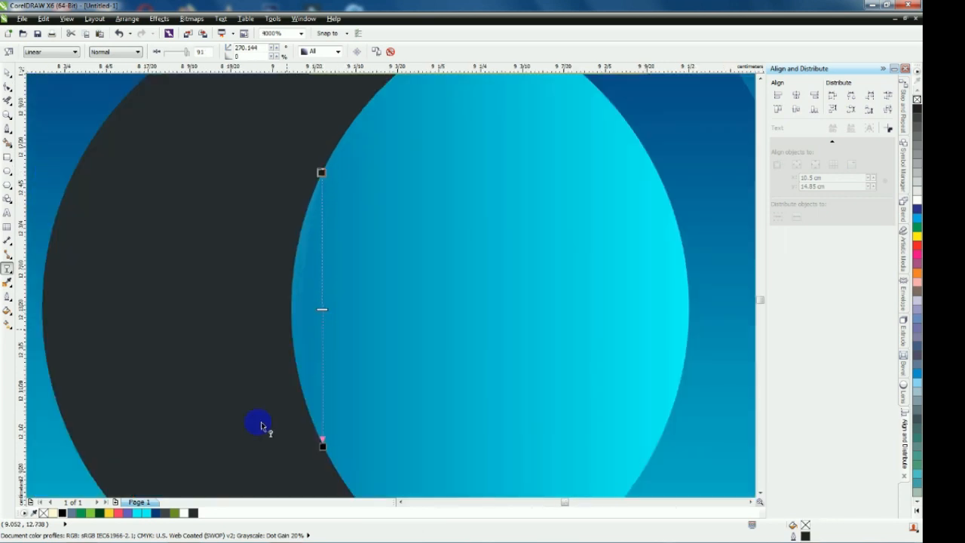
drag(183, 515, 322, 302)
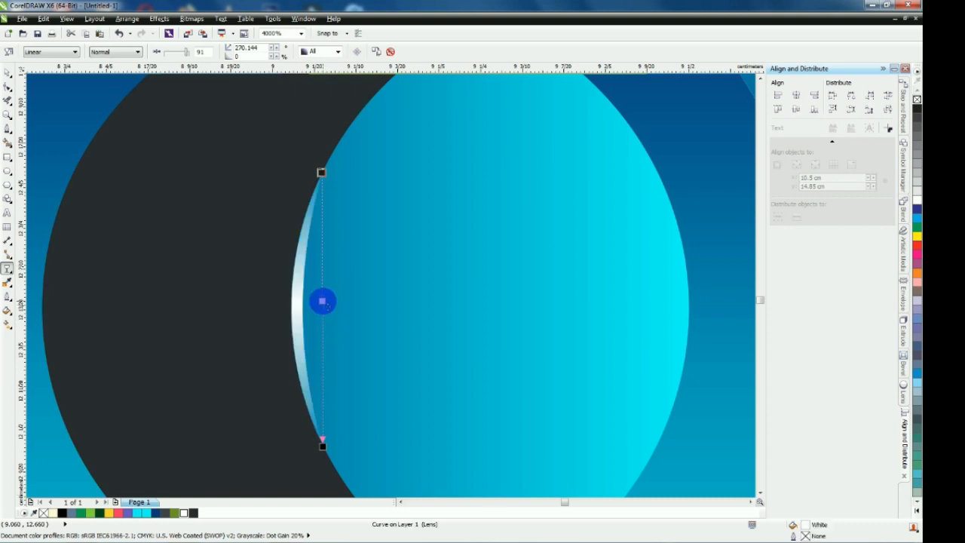
click(309, 342)
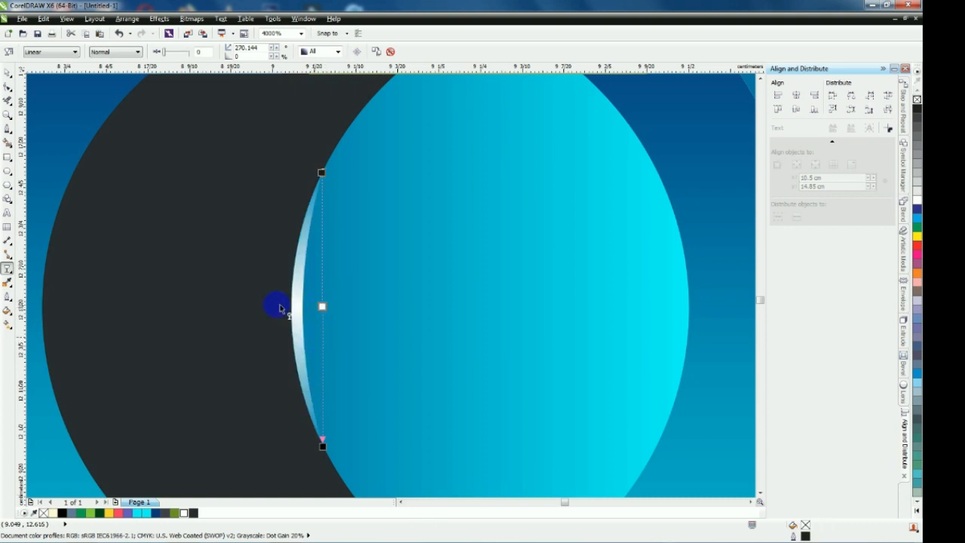
key(F4)
click(8, 71)
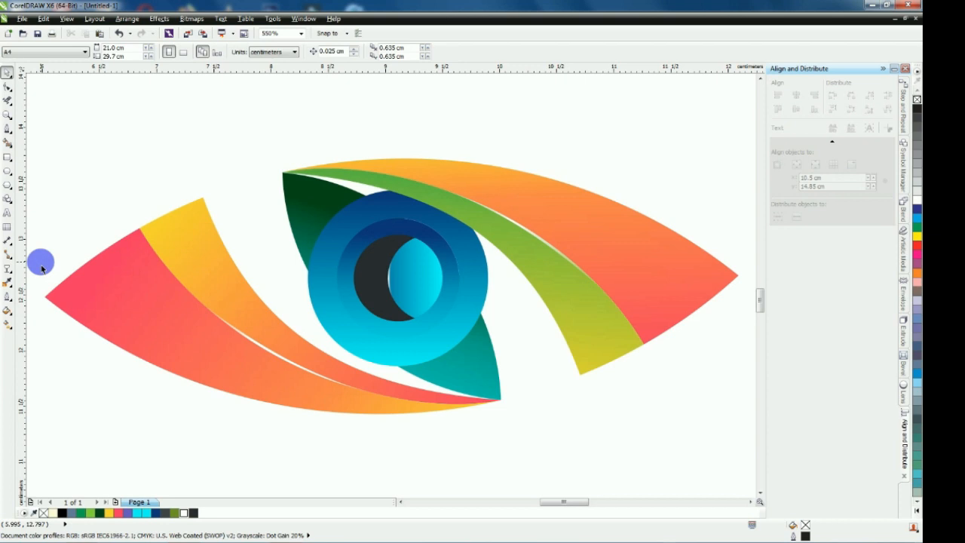
Draw a rectangle about 8.57 × 4.36 cm around the whole eye logo and fill it with dark grey #292C31
scroll(189, 260, down, 3)
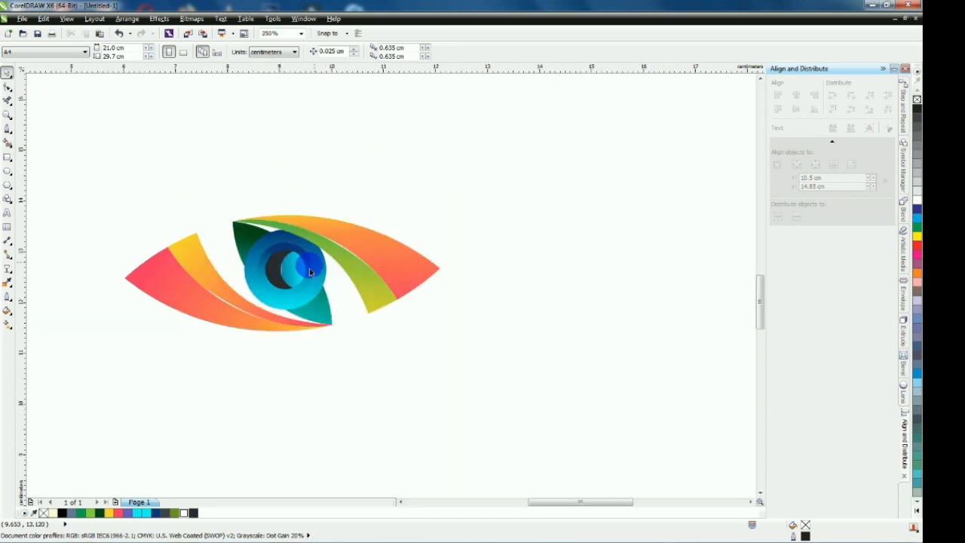
click(8, 157)
drag(59, 161, 504, 383)
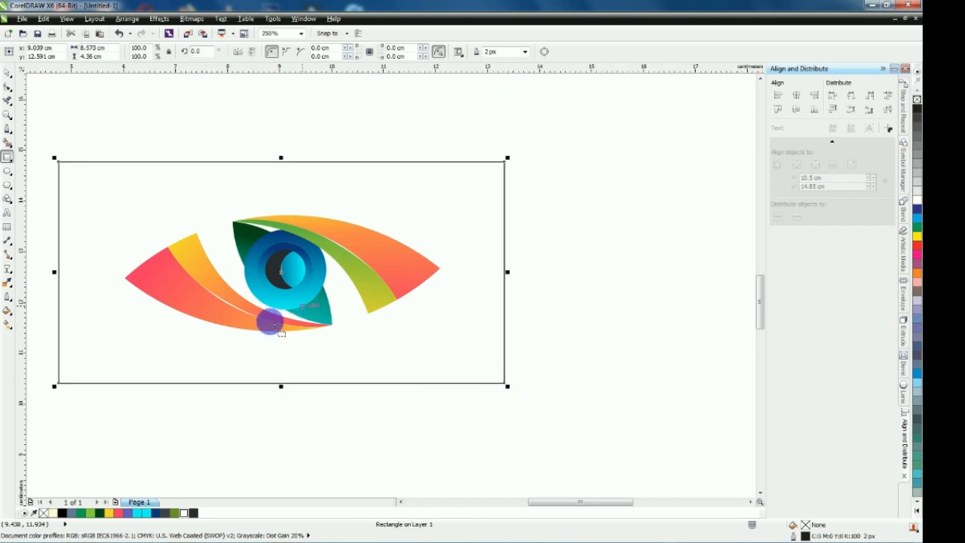
click(6, 75)
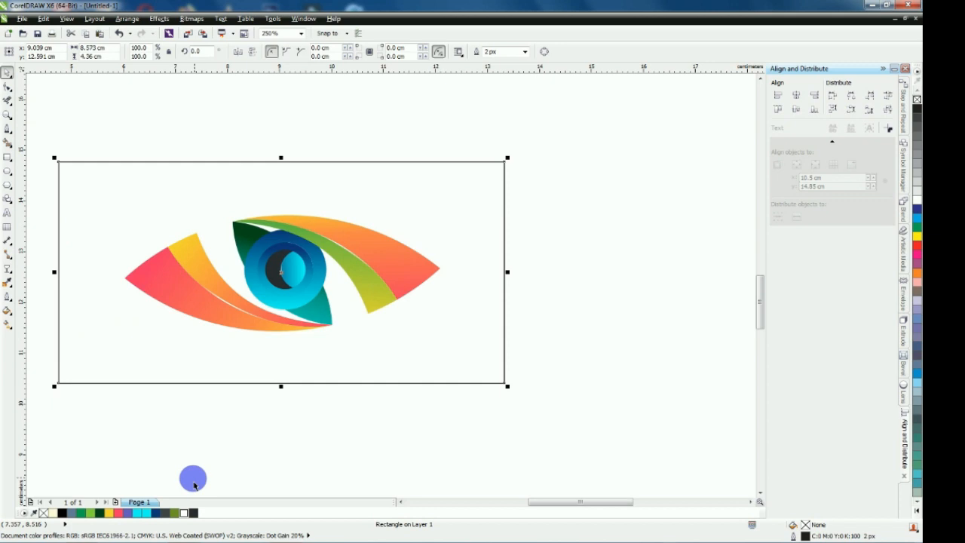
click(193, 513)
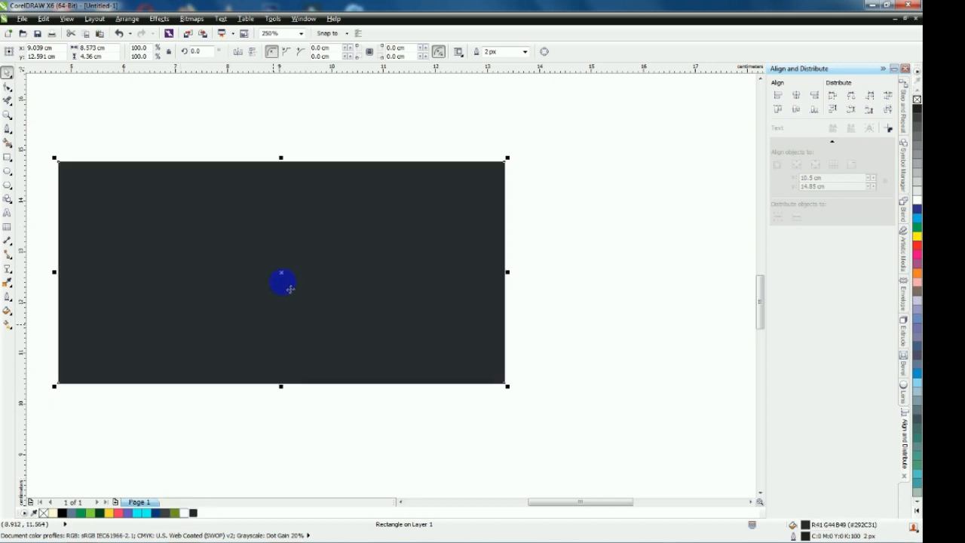
Send the dark rectangle to the back of the page, behind the eye logo
right_click(284, 275)
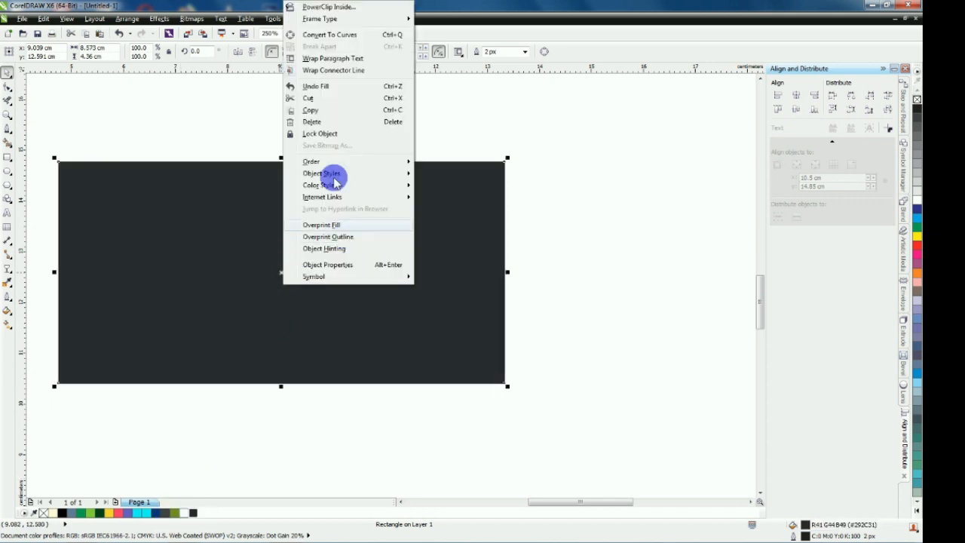
mouse_move(388, 160)
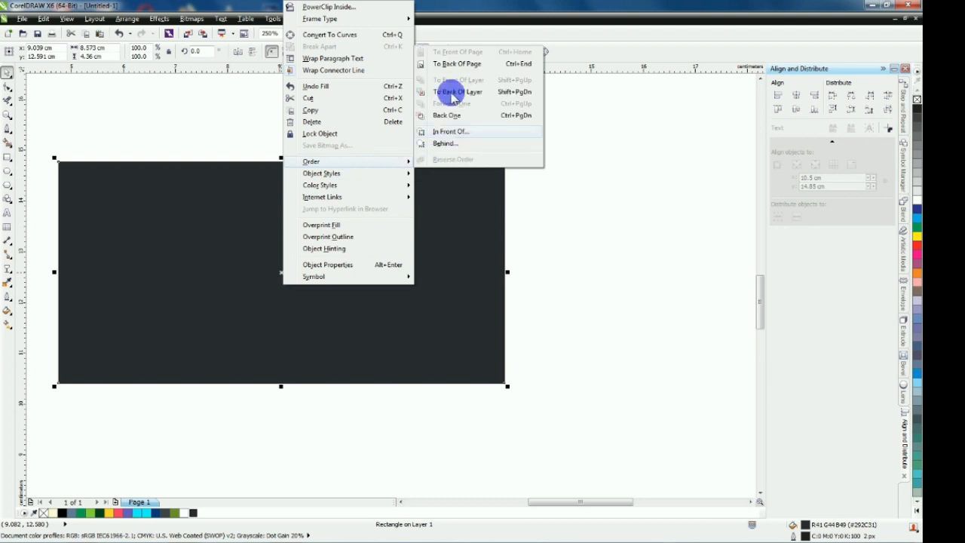
click(449, 65)
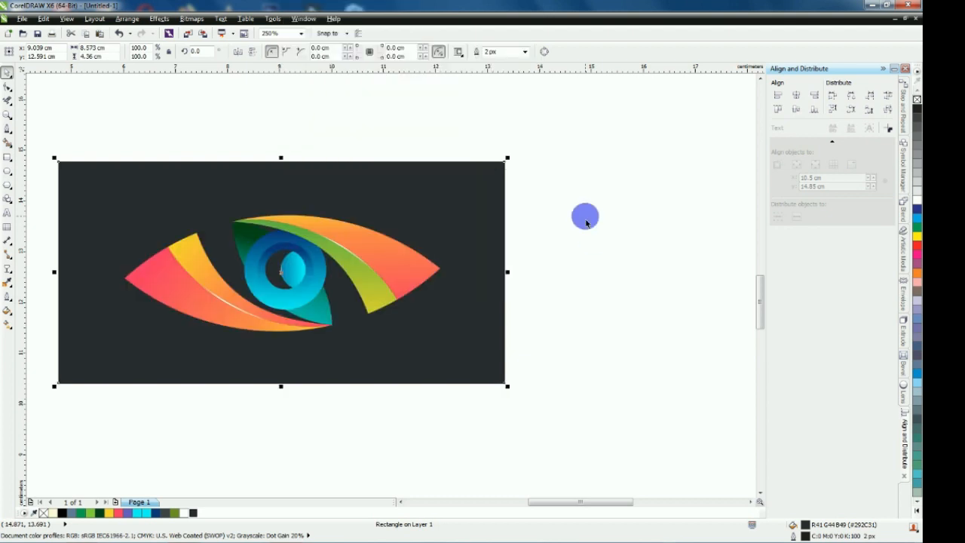